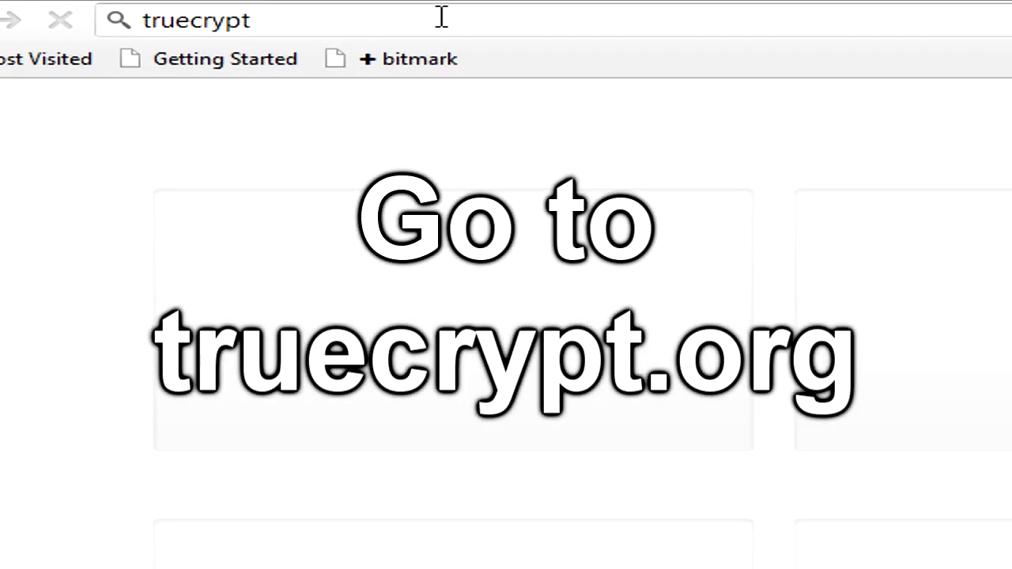
# Step: Go to truecrypt.org's Downloads page and save the Windows installer TrueCrypt Setup 7.1a.exe
pyautogui.write('.org')
pyautogui.press('Return')
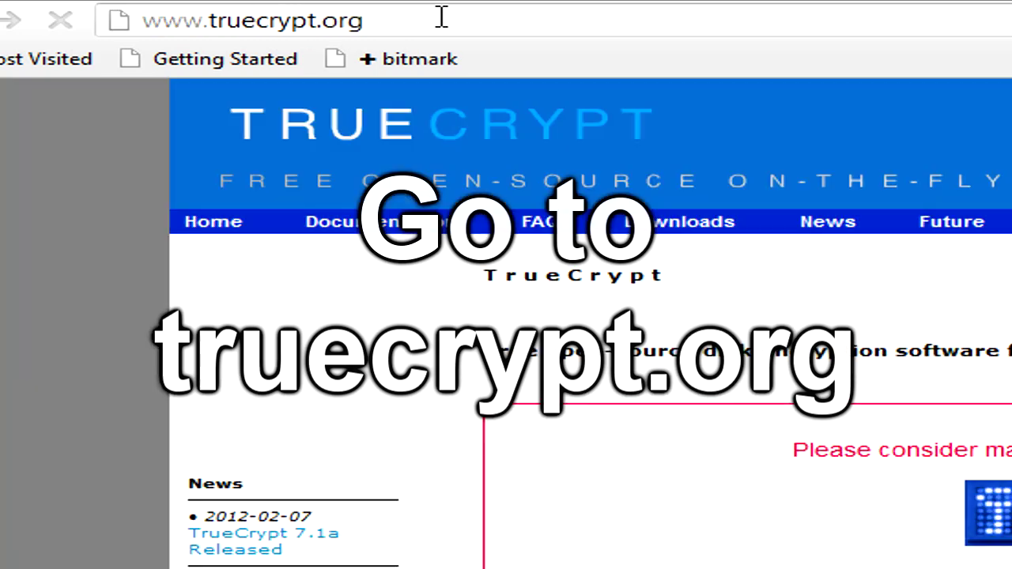
pyautogui.click(710, 225)
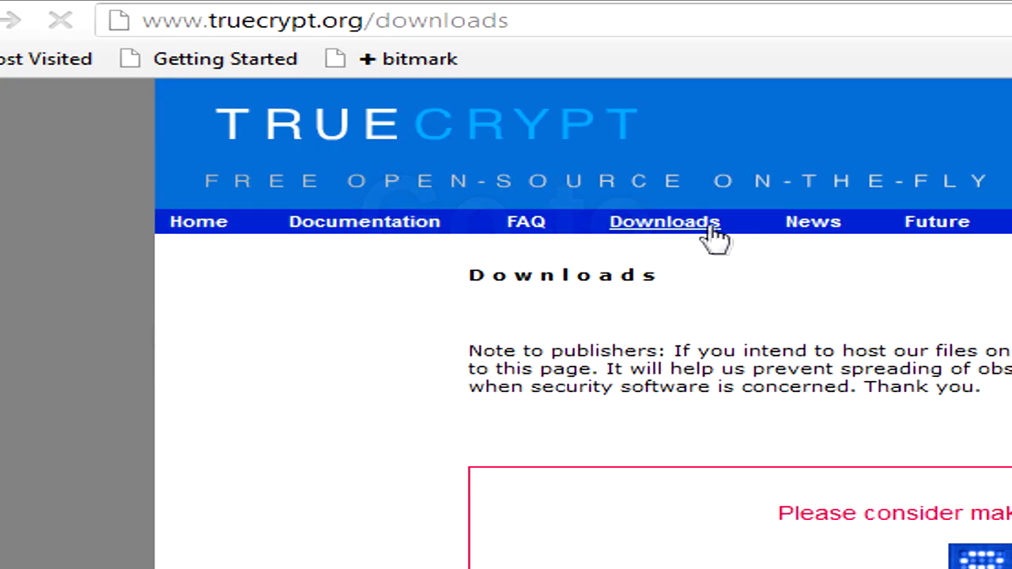
pyautogui.scroll(-2, 490, 405)
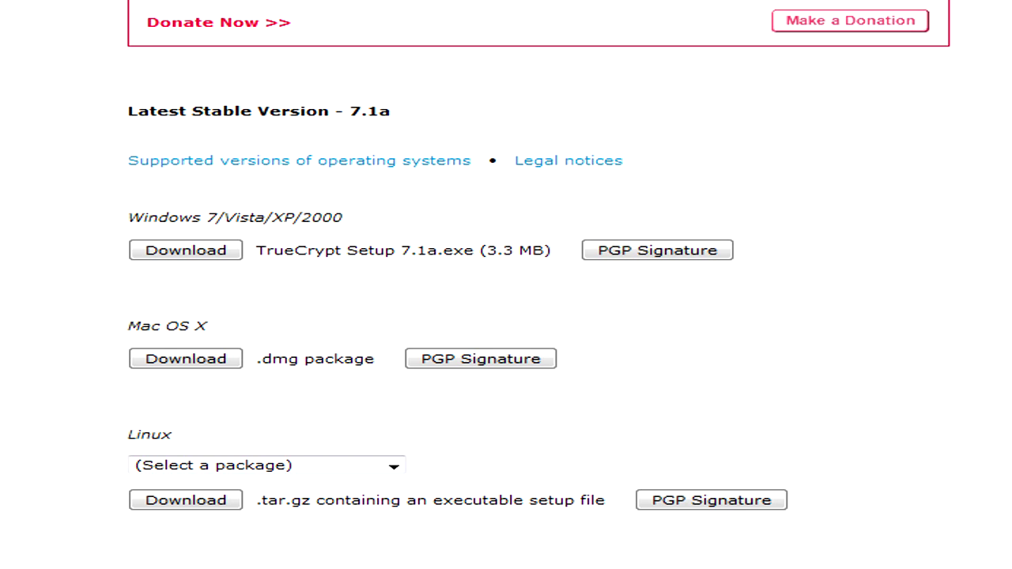
pyautogui.click(187, 251)
pyautogui.press('Return')
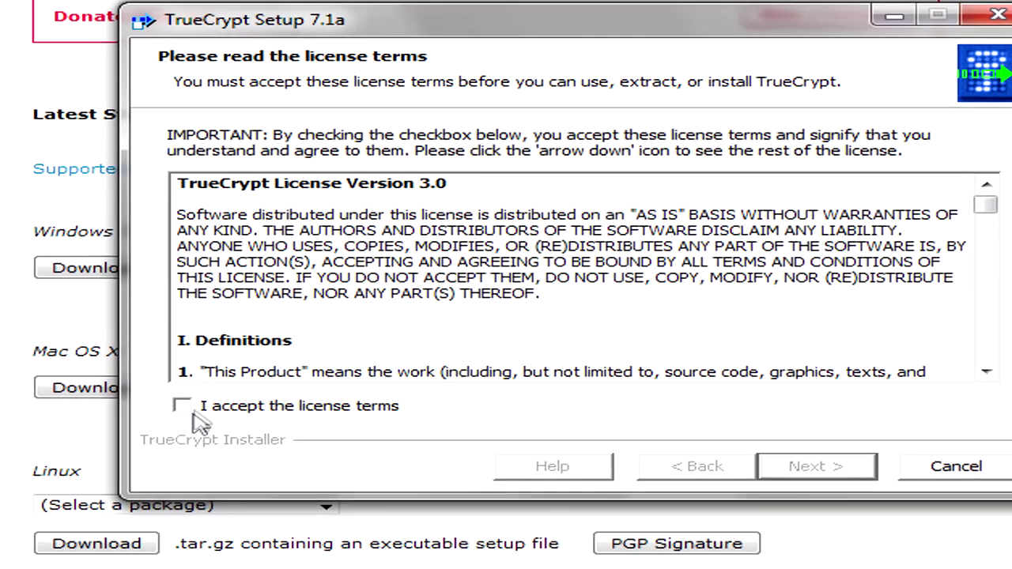
# Step: Accept the license and install TrueCrypt with no system restore point, then close the finished installer
pyautogui.click(183, 401)
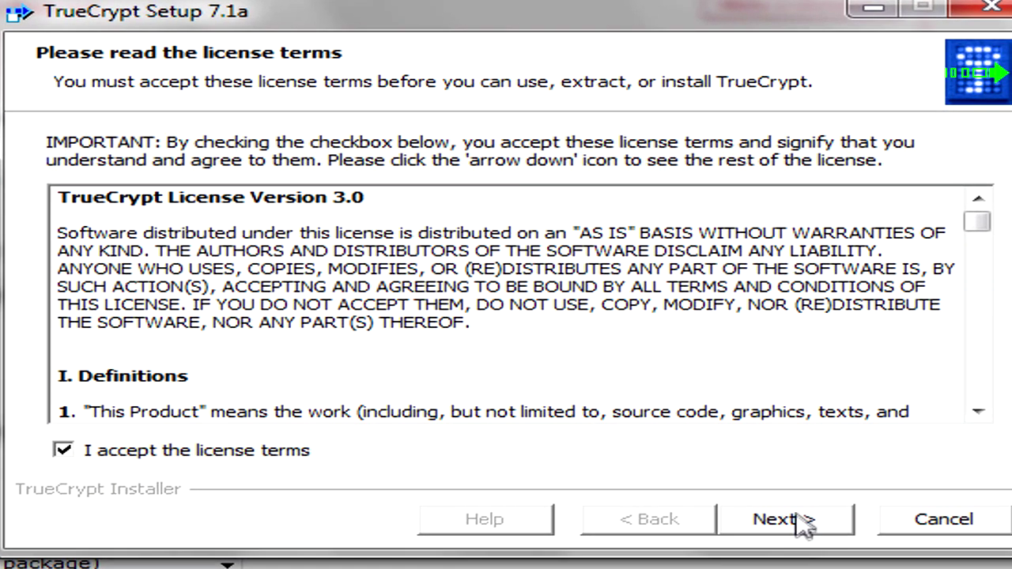
pyautogui.click(799, 493)
pyautogui.click(797, 493)
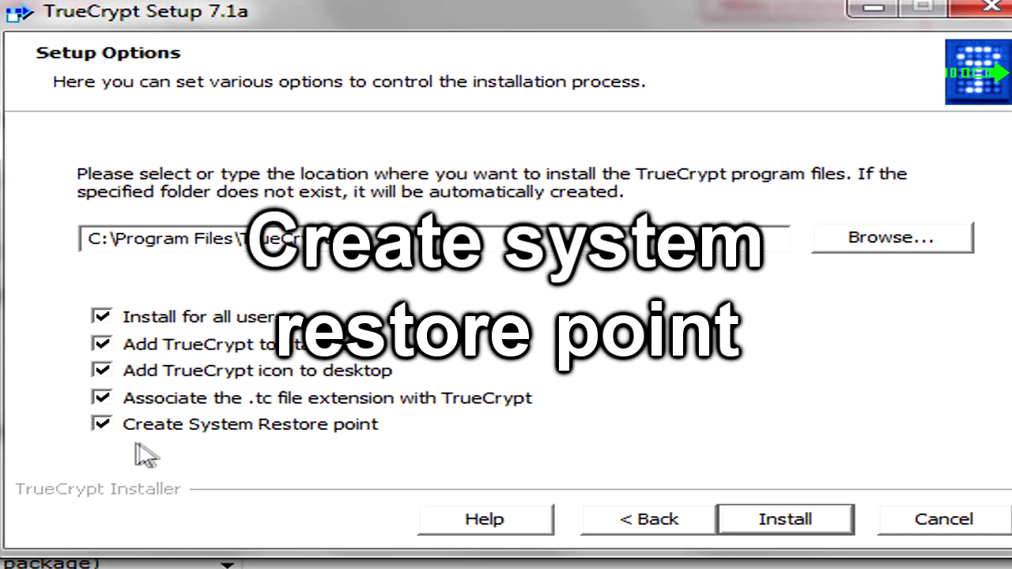
pyautogui.click(101, 425)
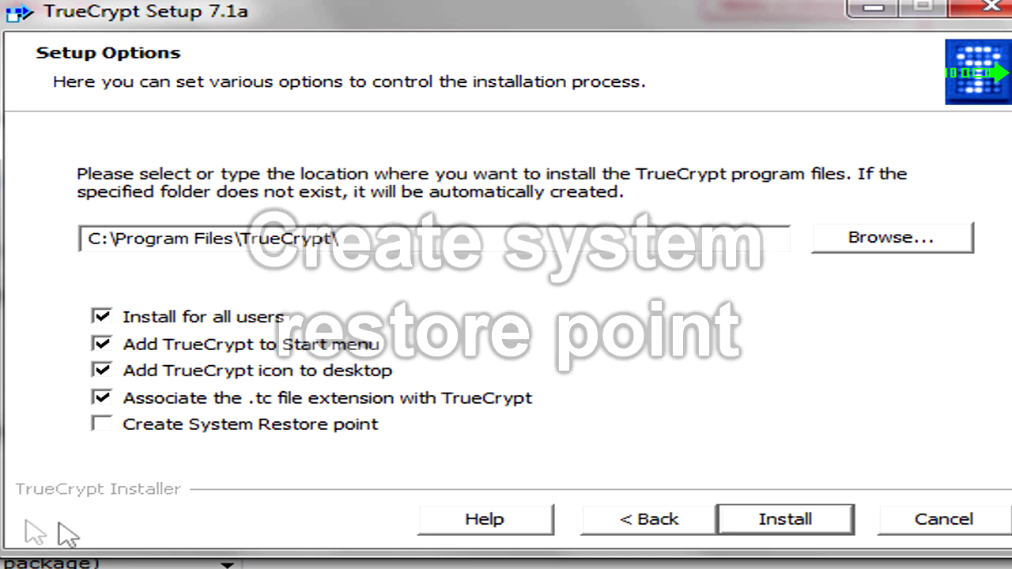
pyautogui.click(785, 519)
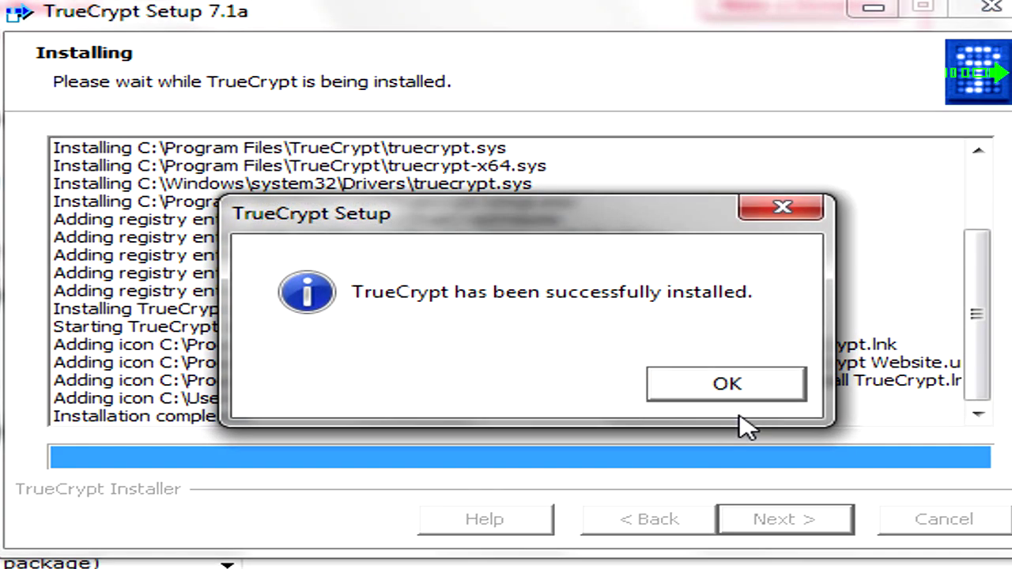
pyautogui.click(756, 384)
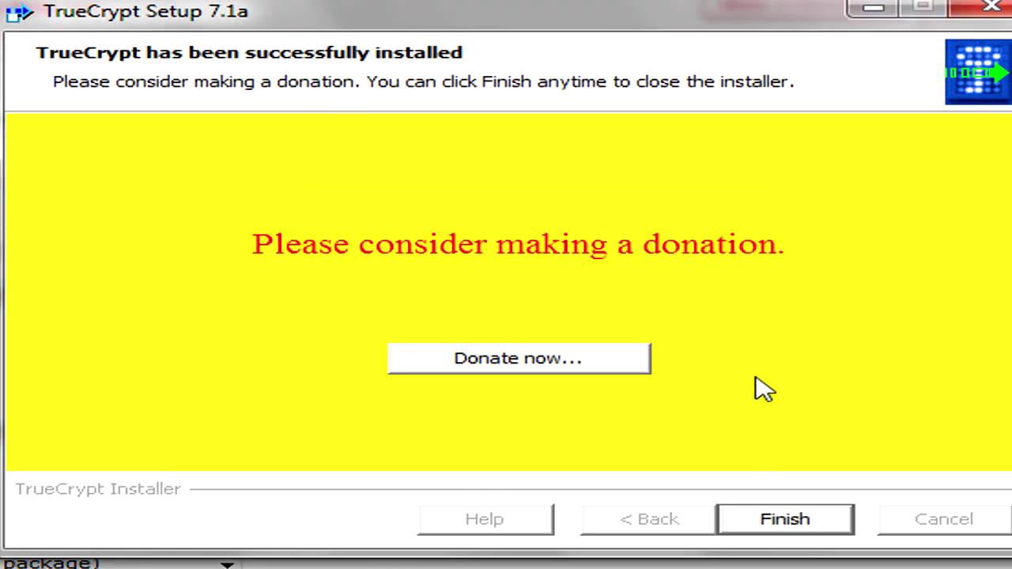
pyautogui.click(780, 521)
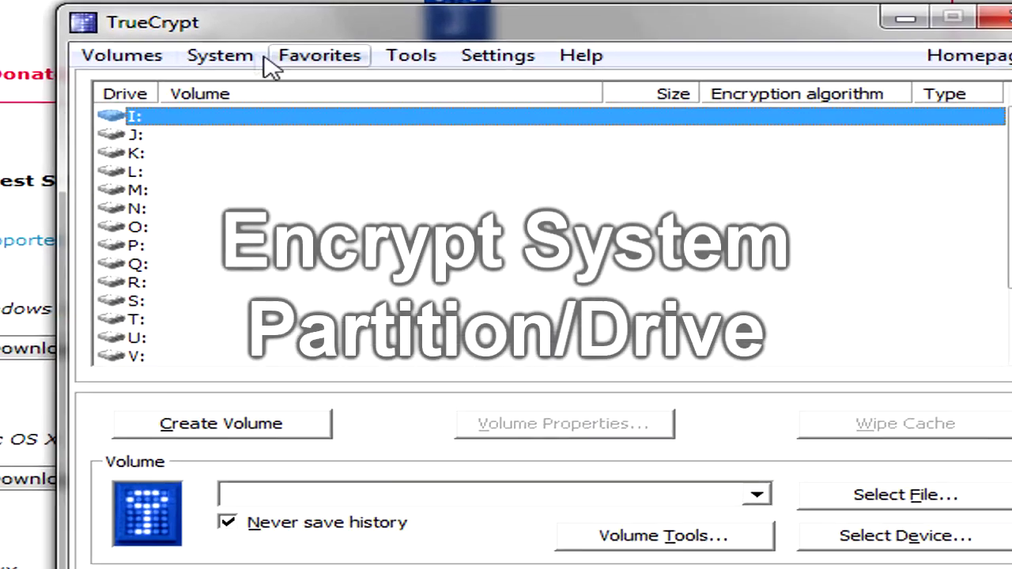
# Step: Start System > Encrypt System Partition/Drive, advance to Area to Encrypt, then cancel the wizard
pyautogui.click(261, 60)
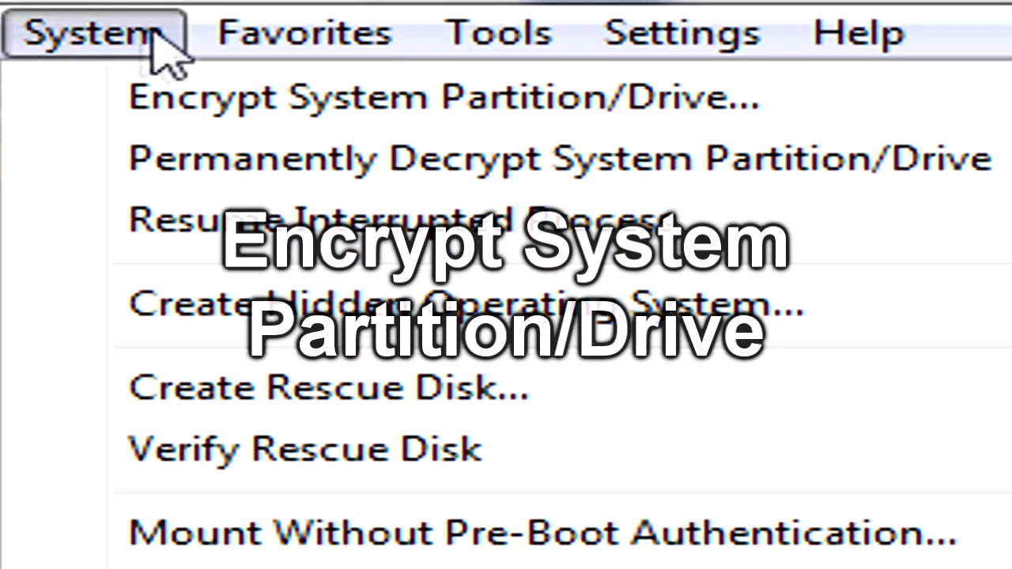
pyautogui.click(67, 111)
pyautogui.click(750, 528)
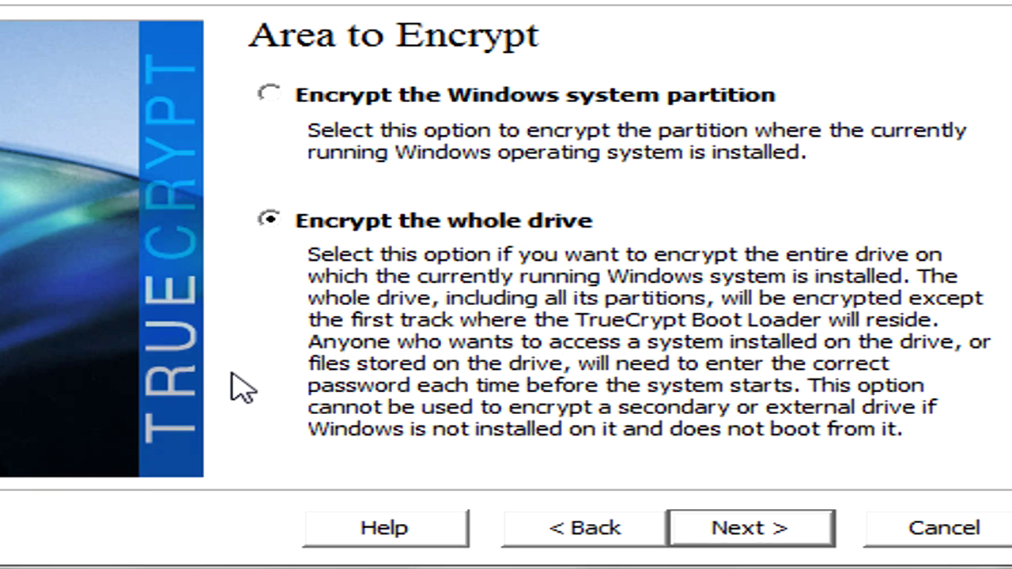
pyautogui.click(933, 539)
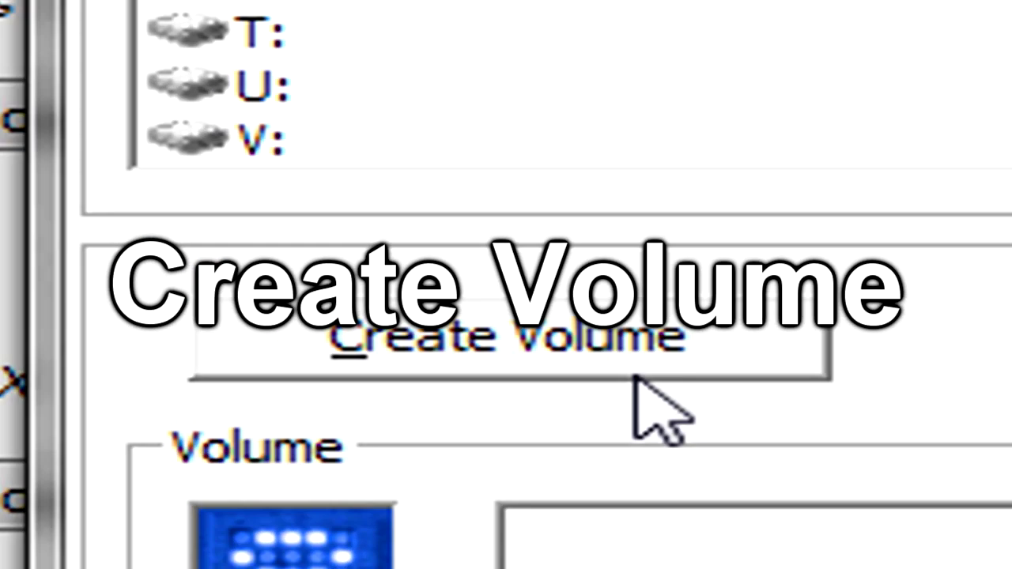
# Step: Create a new encrypted file container as a Hidden TrueCrypt volume in Normal mode
pyautogui.click(291, 362)
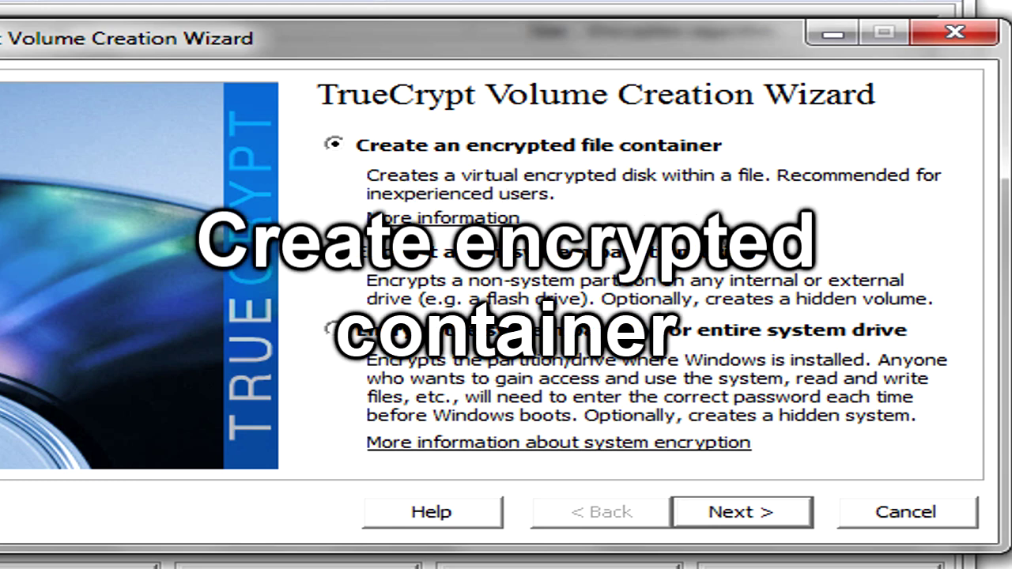
pyautogui.click(771, 522)
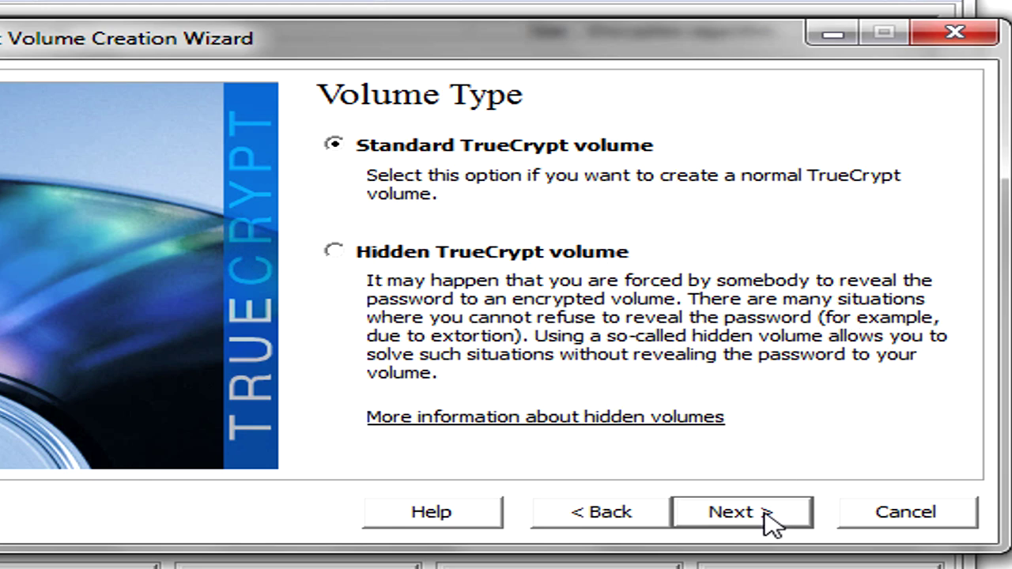
pyautogui.click(334, 251)
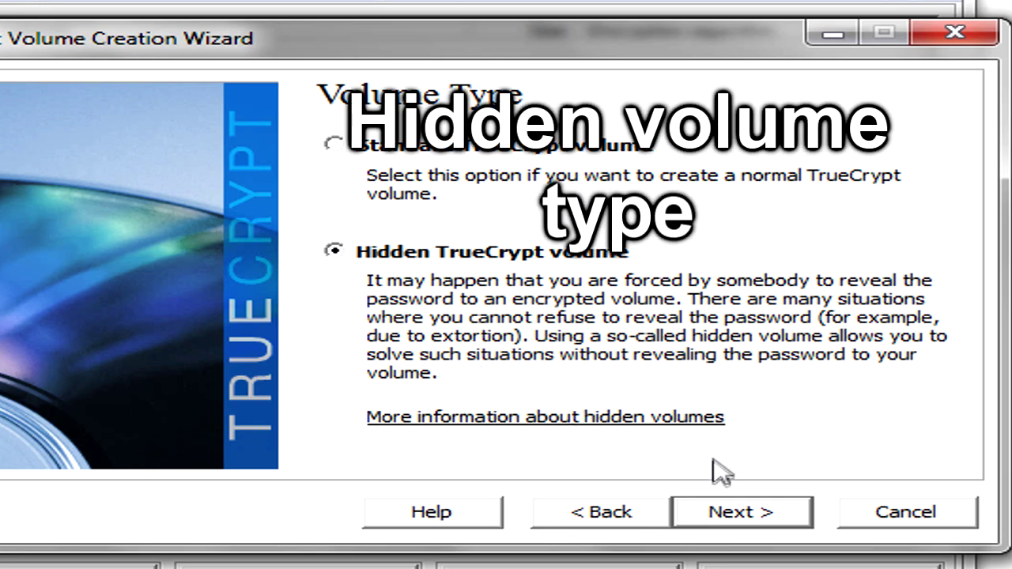
pyautogui.click(726, 524)
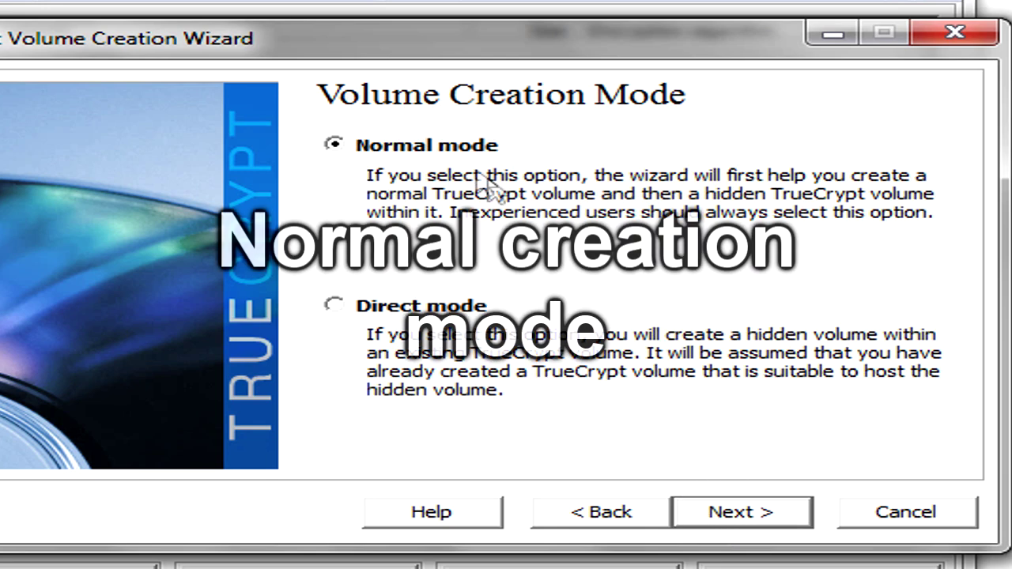
pyautogui.click(749, 514)
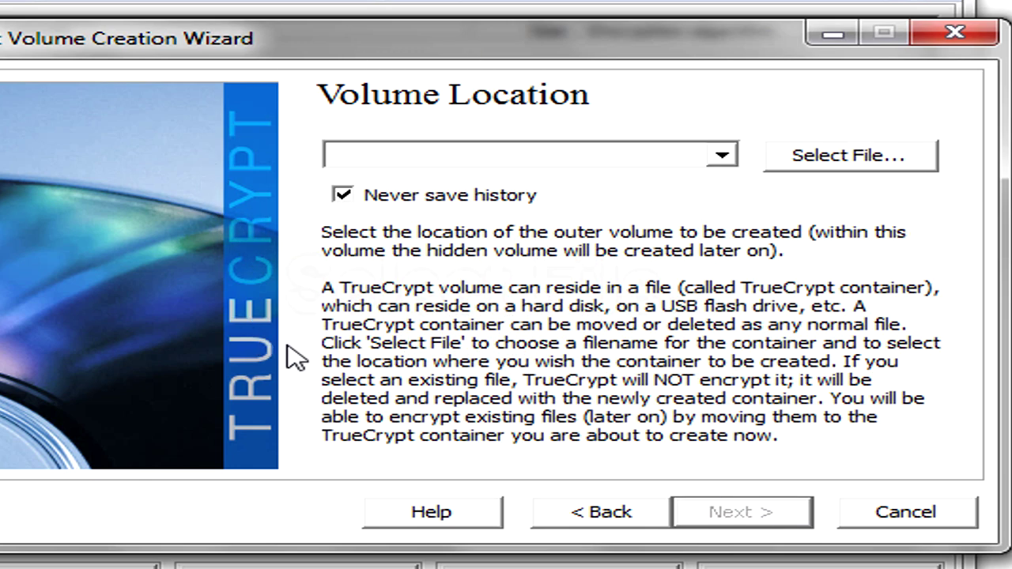
# Step: Save the outer container as a file named 'crypt' inside the Desktop's crypt folder
pyautogui.click(901, 155)
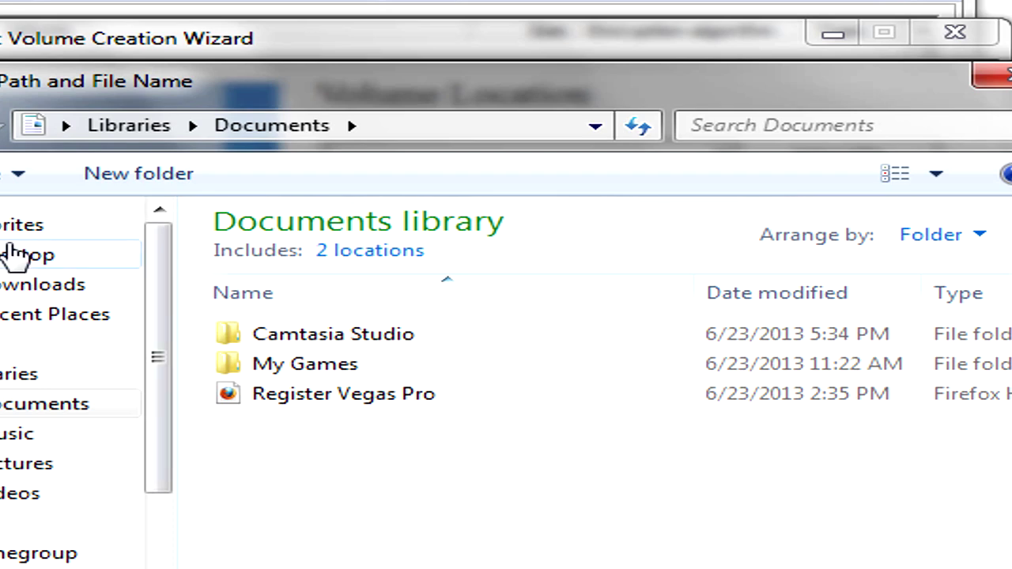
pyautogui.click(19, 255)
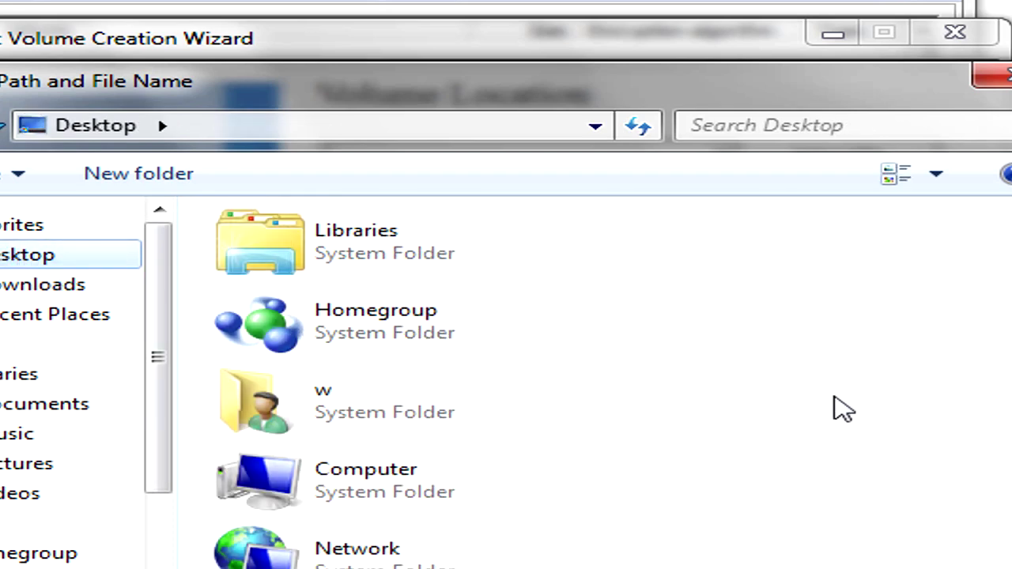
pyautogui.write('crypt')
pyautogui.press('Return')
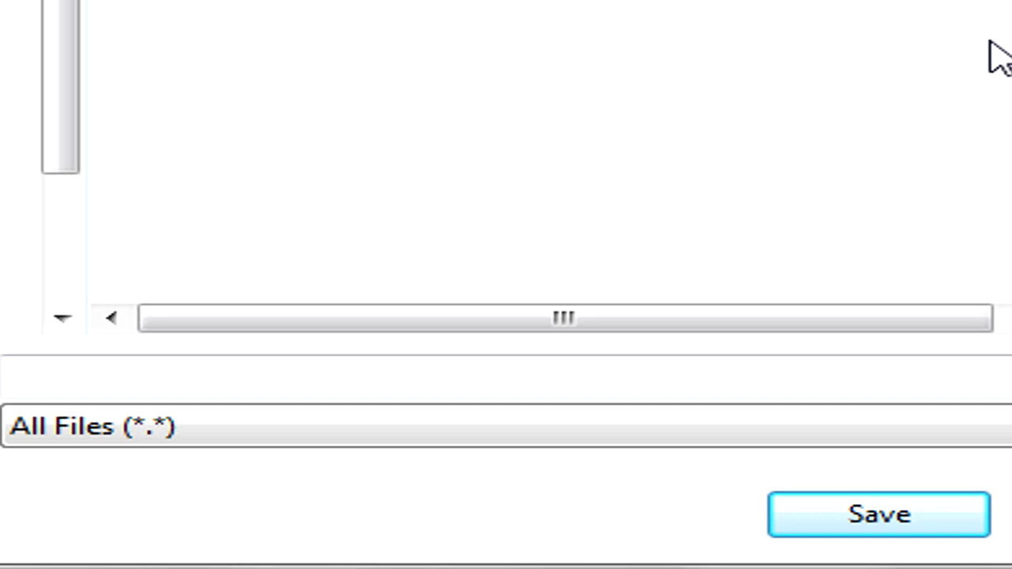
pyautogui.click(597, 386)
pyautogui.write('crypt')
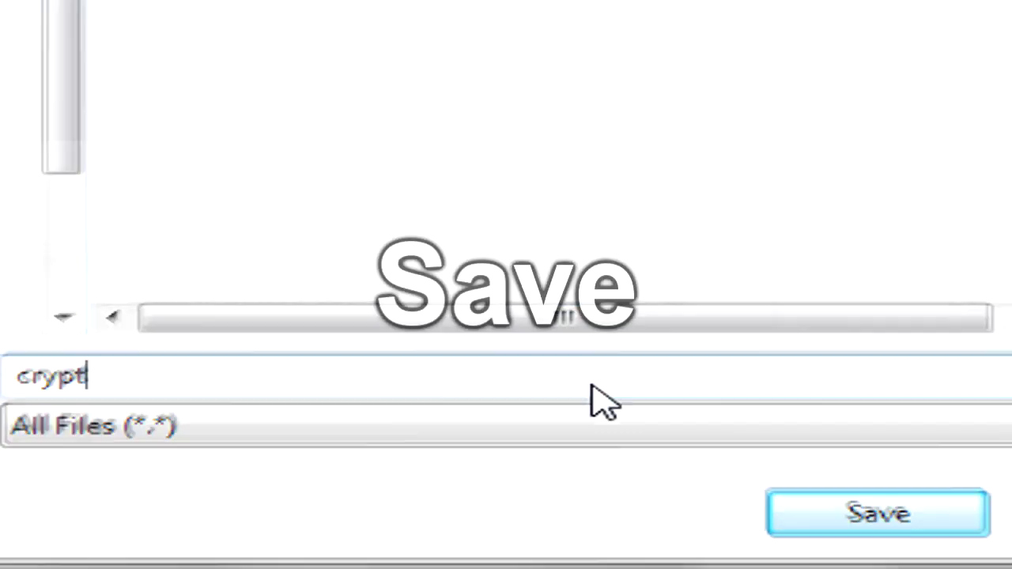
pyautogui.press('Return')
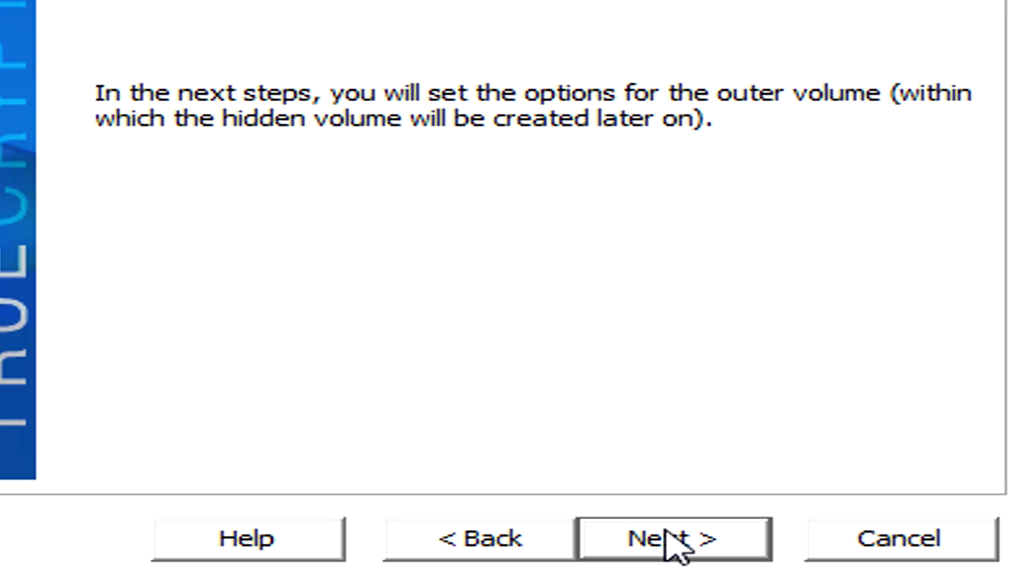
# Step: Keep AES with RIPEMD-160 for the outer volume and make it 25 MB
pyautogui.click(675, 545)
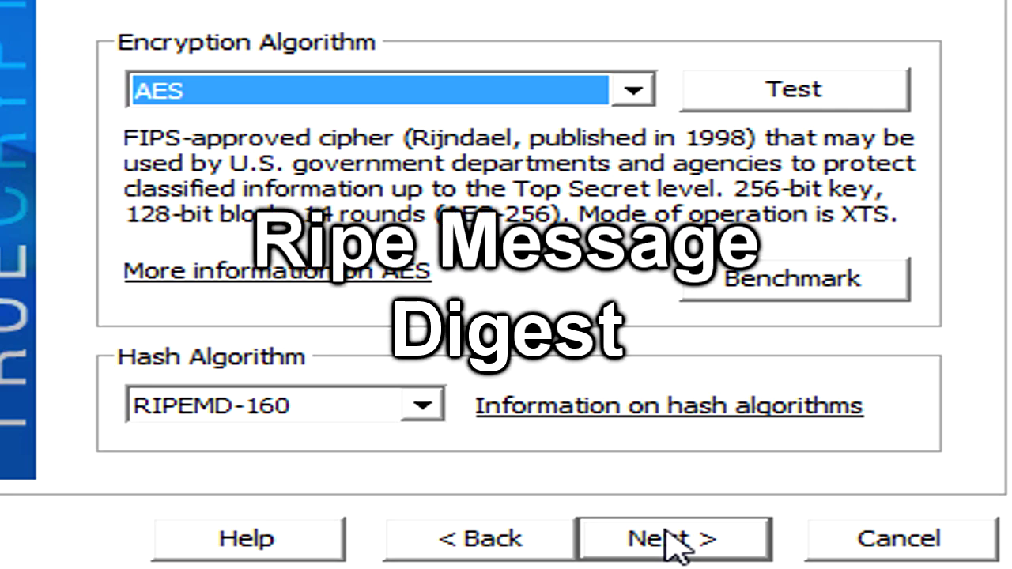
pyautogui.click(651, 542)
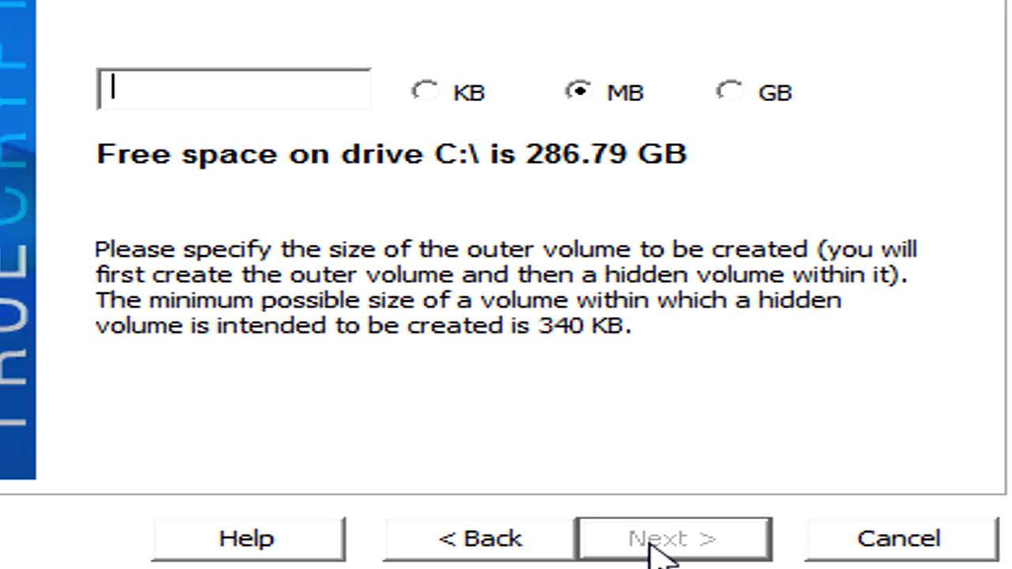
pyautogui.write('25')
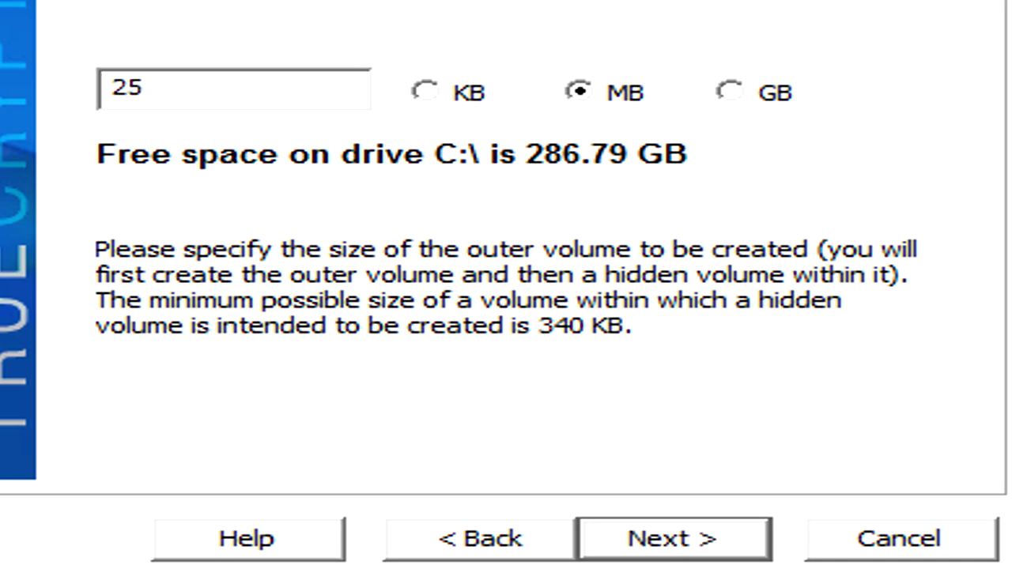
pyautogui.click(680, 539)
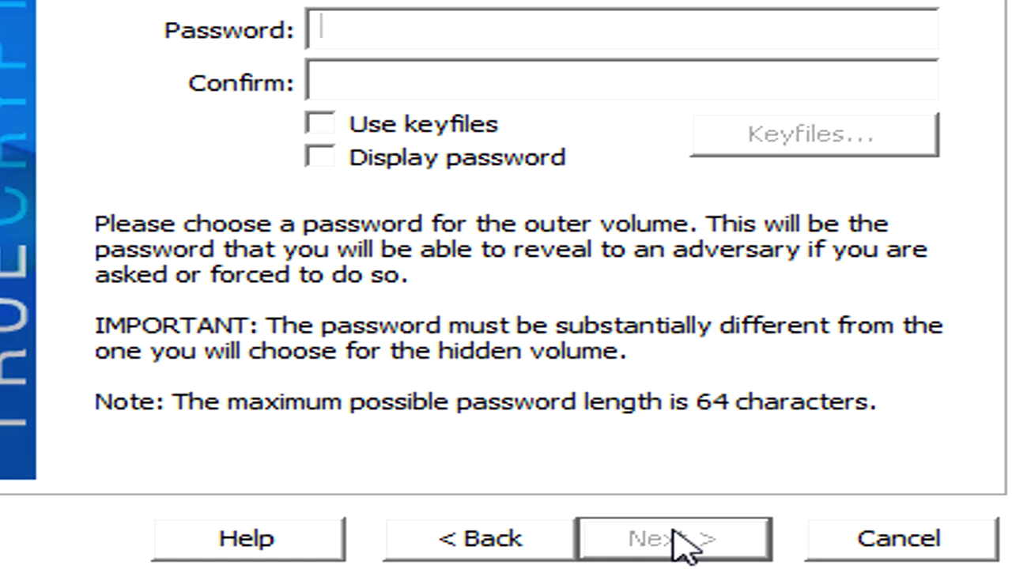
# Step: Enter and confirm the outer volume password, format it, and open it as drive Z:
pyautogui.write('***')
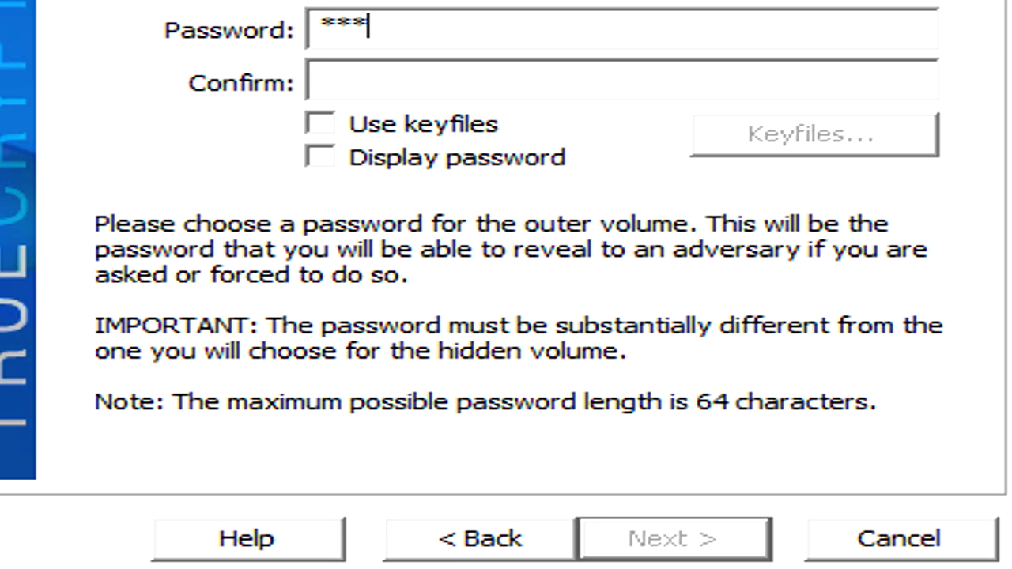
pyautogui.write('*******')
pyautogui.press('Tab')
pyautogui.write('*********')
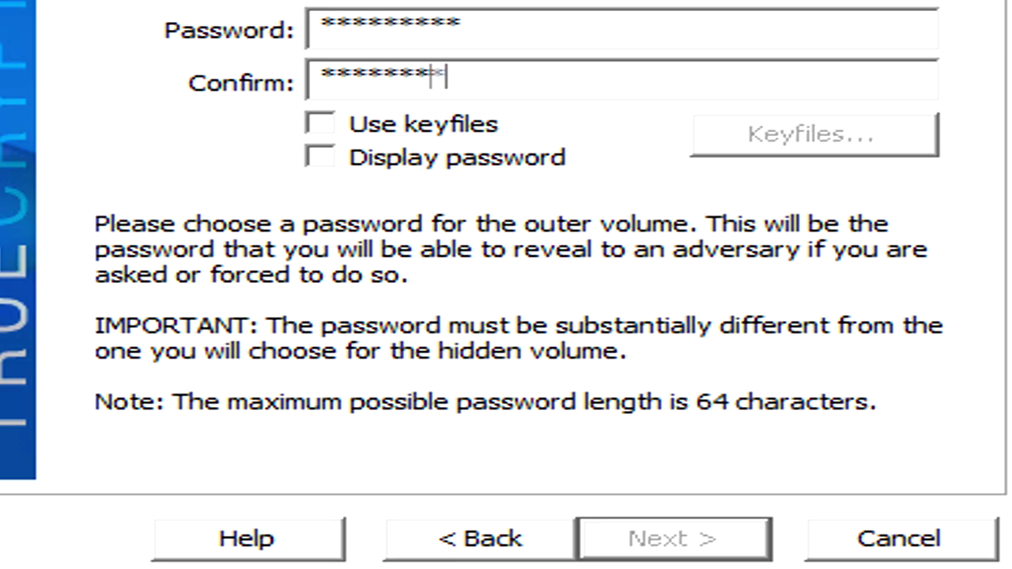
pyautogui.write('*')
pyautogui.click(720, 539)
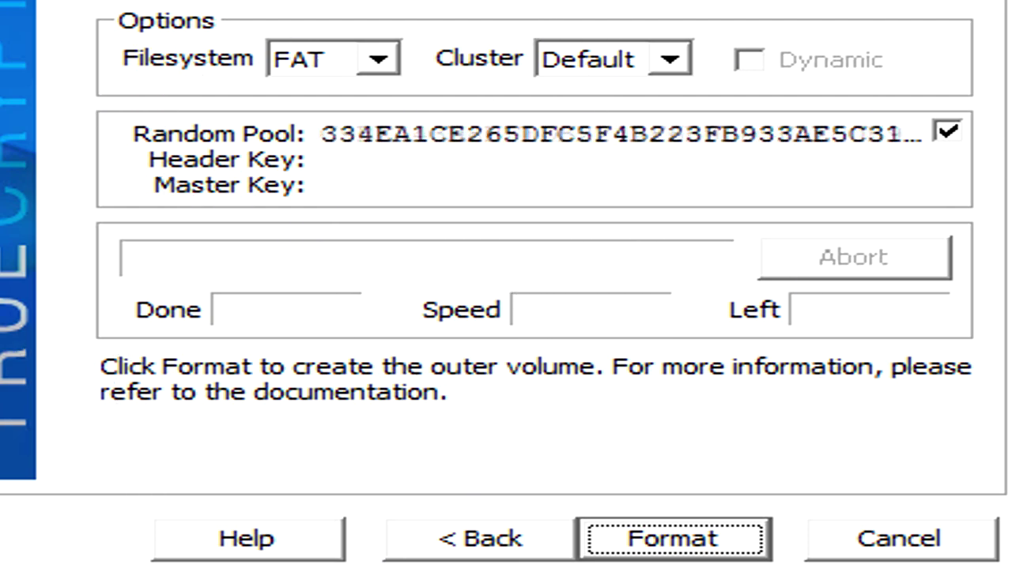
pyautogui.click(724, 550)
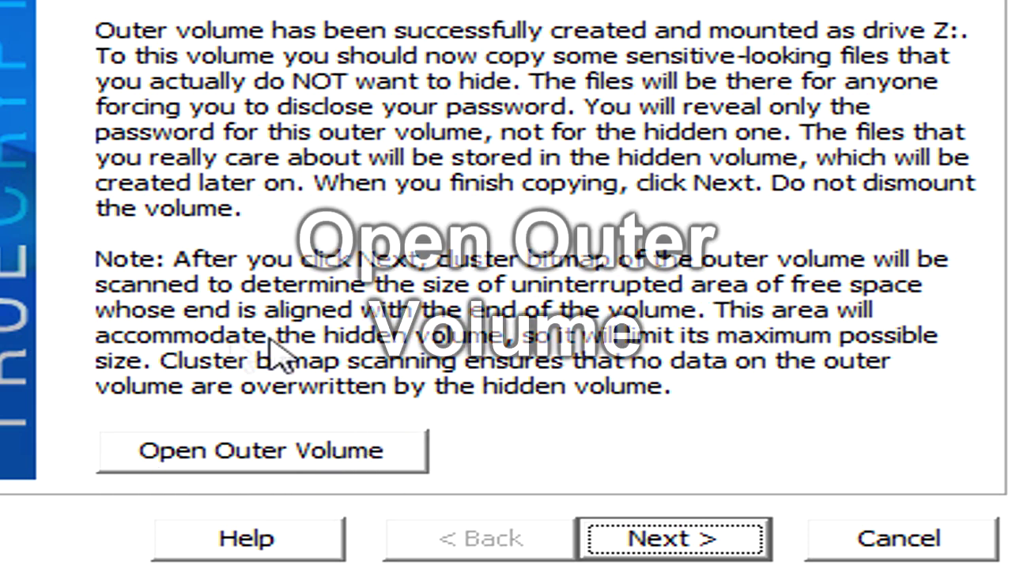
pyautogui.click(323, 459)
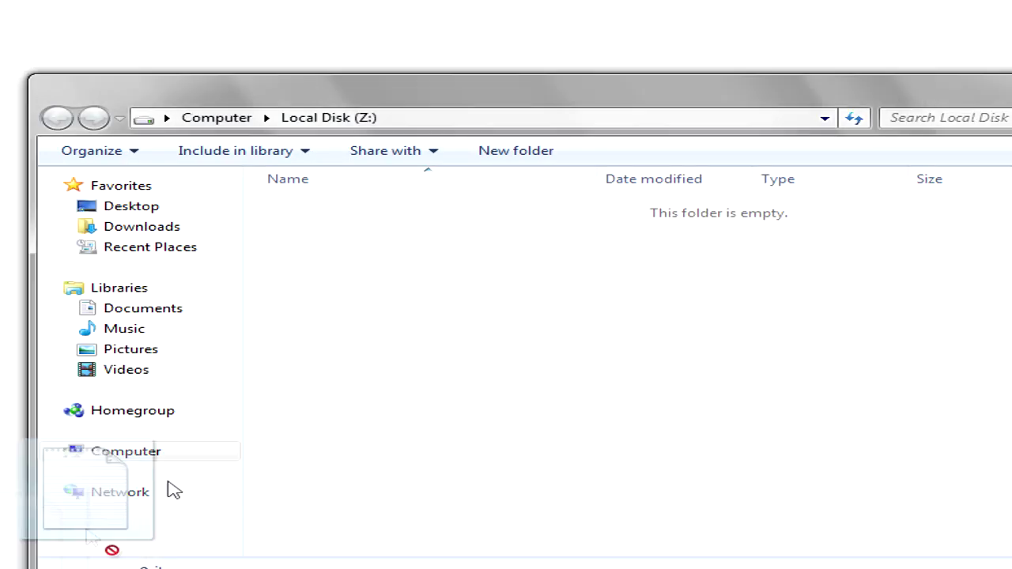
# Step: Copy long_lost_document onto Local Disk (Z:) and continue the wizard to the hidden volume stage
pyautogui.moveTo(171, 488); pyautogui.dragTo(416, 321)
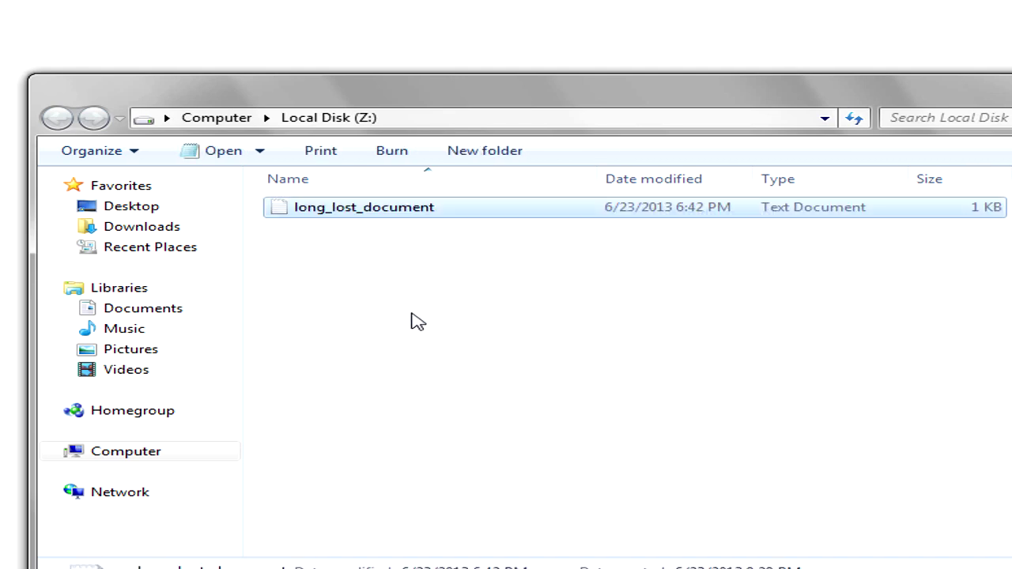
pyautogui.click(417, 321)
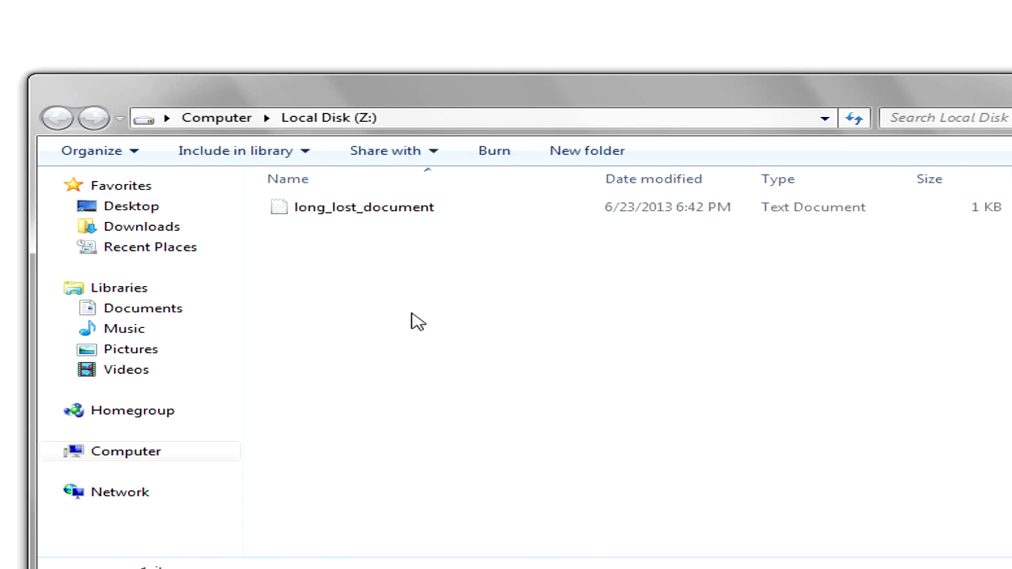
pyautogui.moveTo(413, 520)
pyautogui.click(613, 506)
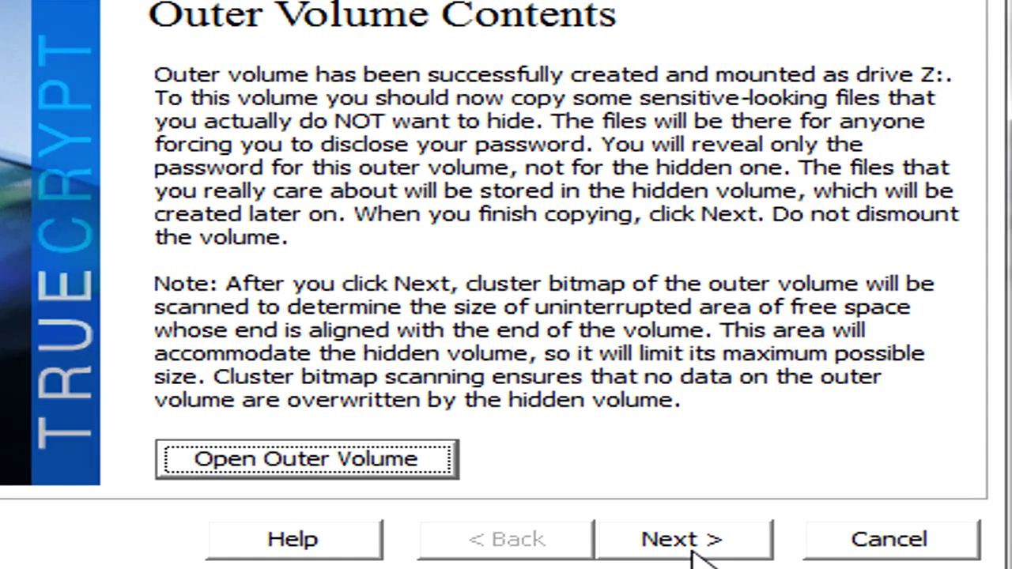
pyautogui.click(605, 353)
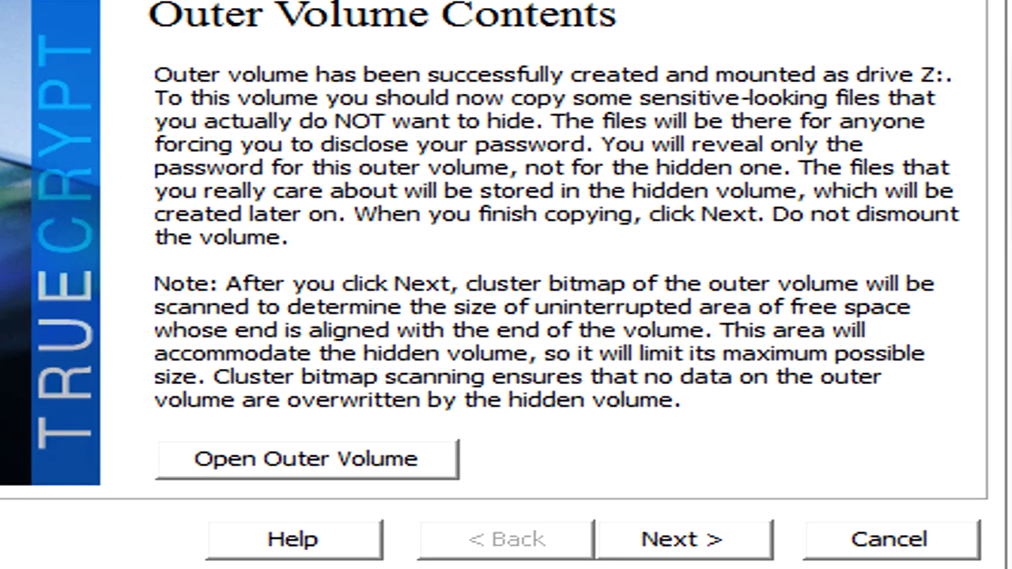
pyautogui.press('Return')
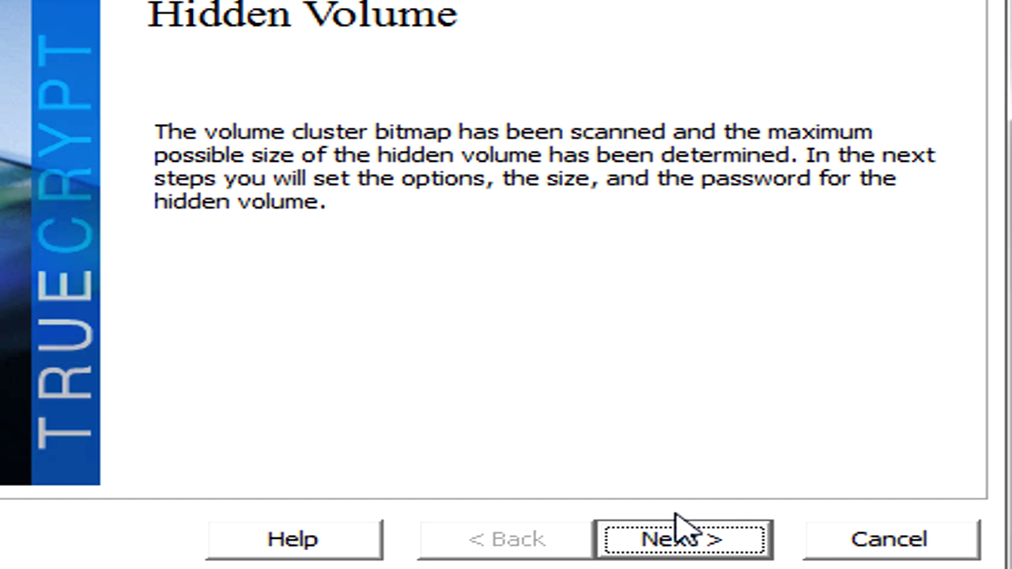
# Step: Choose Twofish encryption and SHA-512 hashing for the hidden volume
pyautogui.click(676, 528)
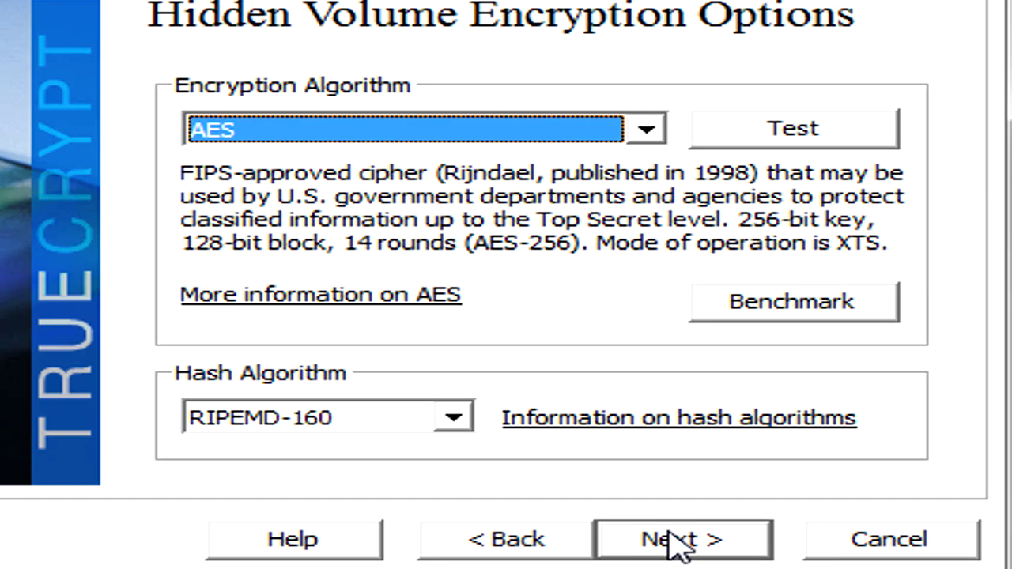
pyautogui.click(473, 130)
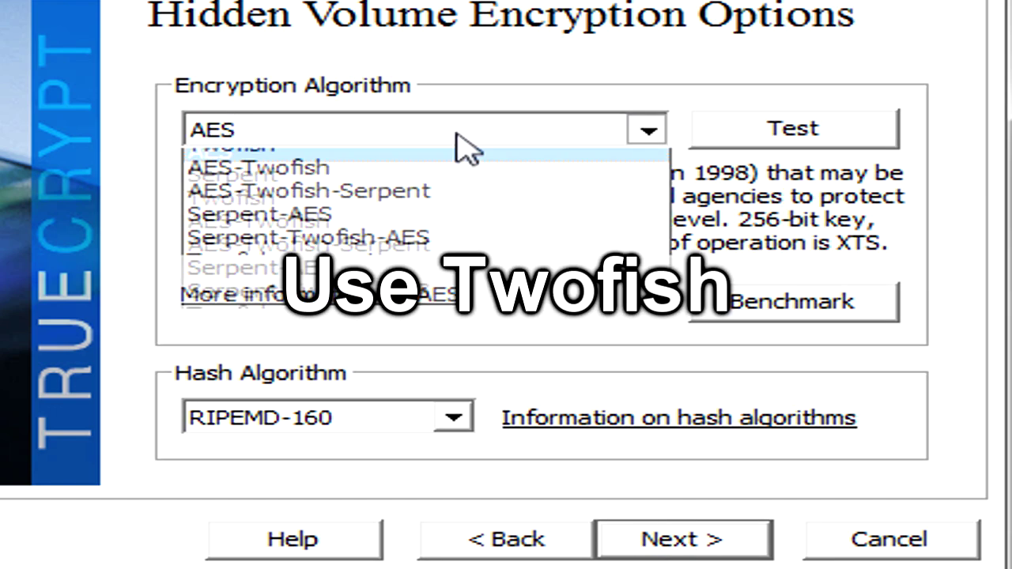
pyautogui.click(408, 229)
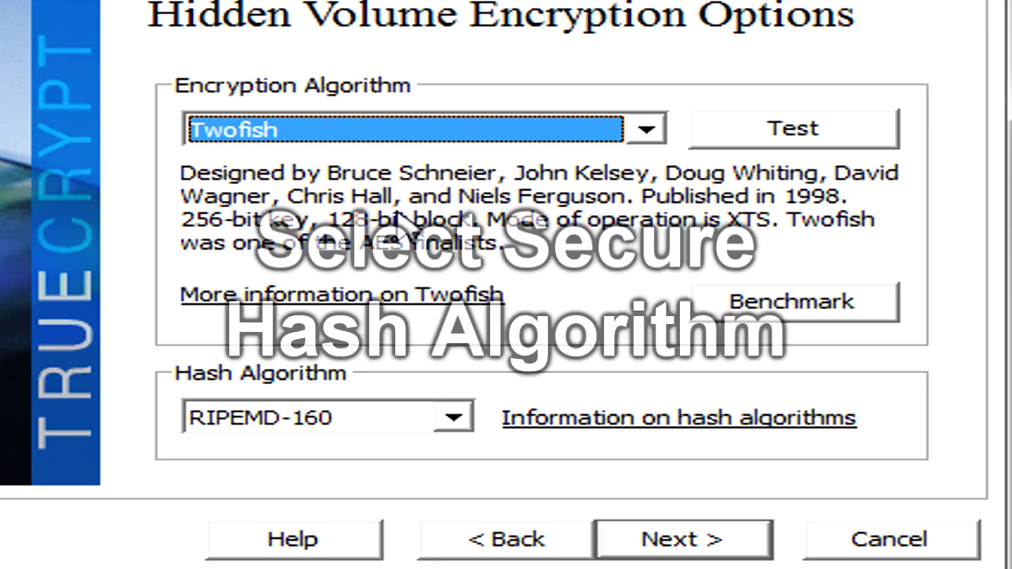
pyautogui.click(316, 417)
pyautogui.click(317, 470)
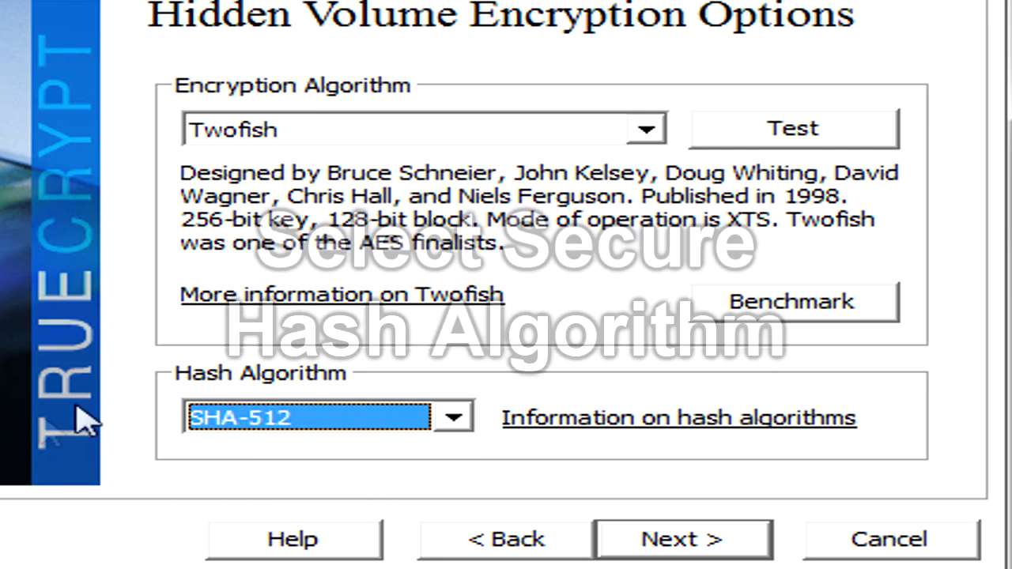
# Step: Set the hidden volume size to 24 MB and accept the size warning
pyautogui.click(650, 557)
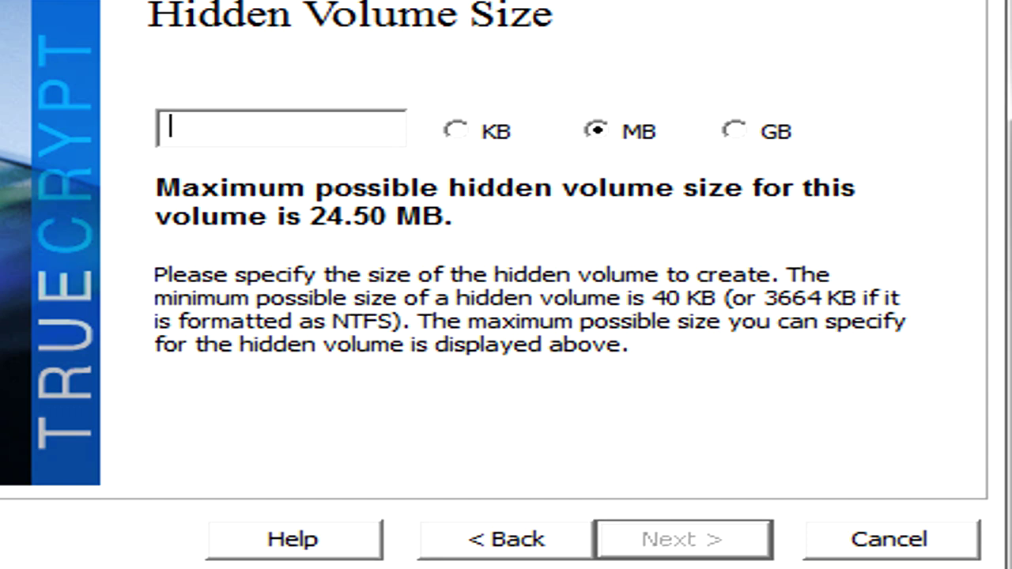
pyautogui.write('24')
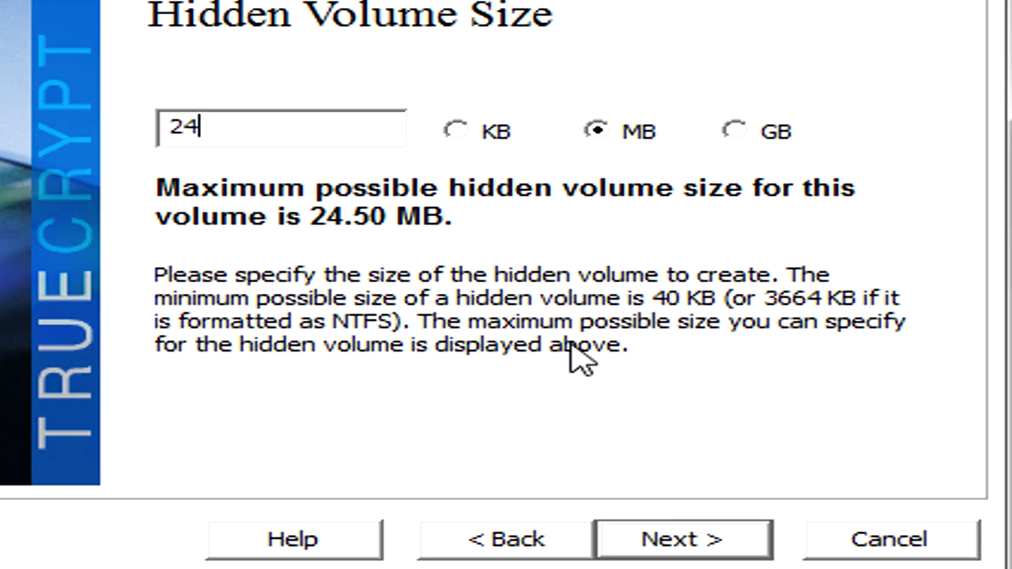
pyautogui.click(649, 546)
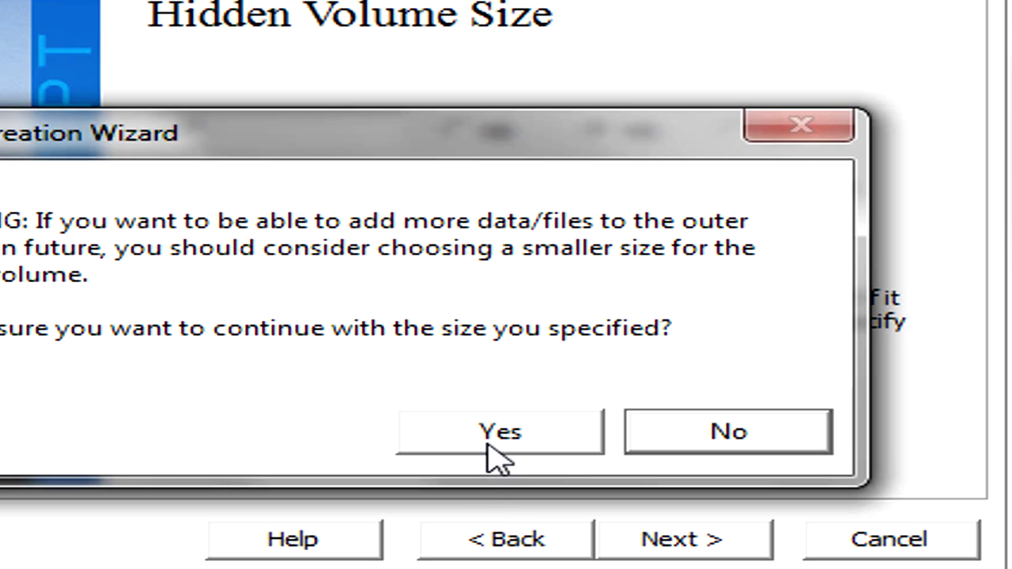
pyautogui.click(518, 430)
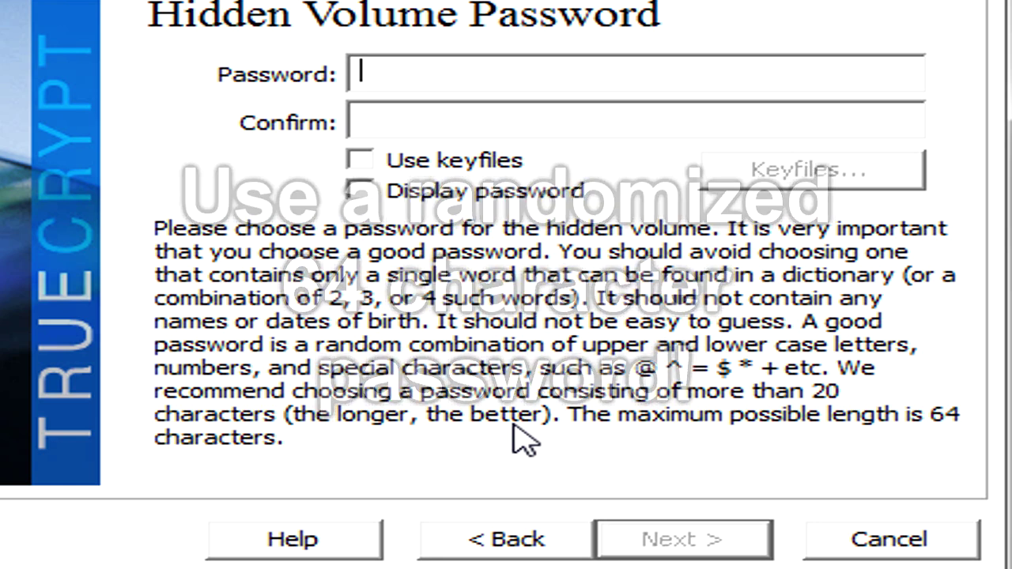
# Step: Enter and confirm the hidden volume password, accept the short-password warning, and format the hidden volume
pyautogui.write('***********')
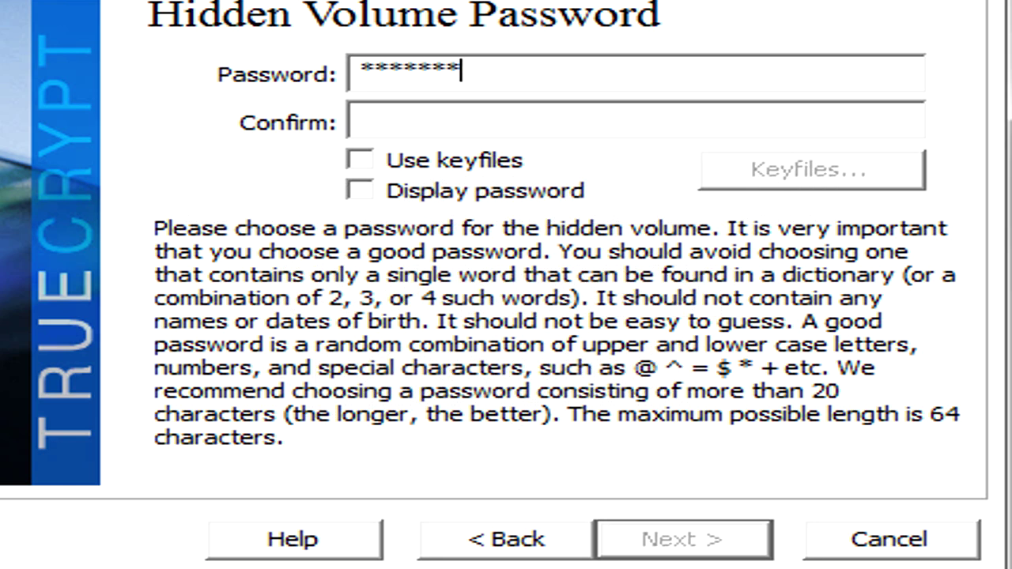
pyautogui.press('Tab')
pyautogui.write('***********')
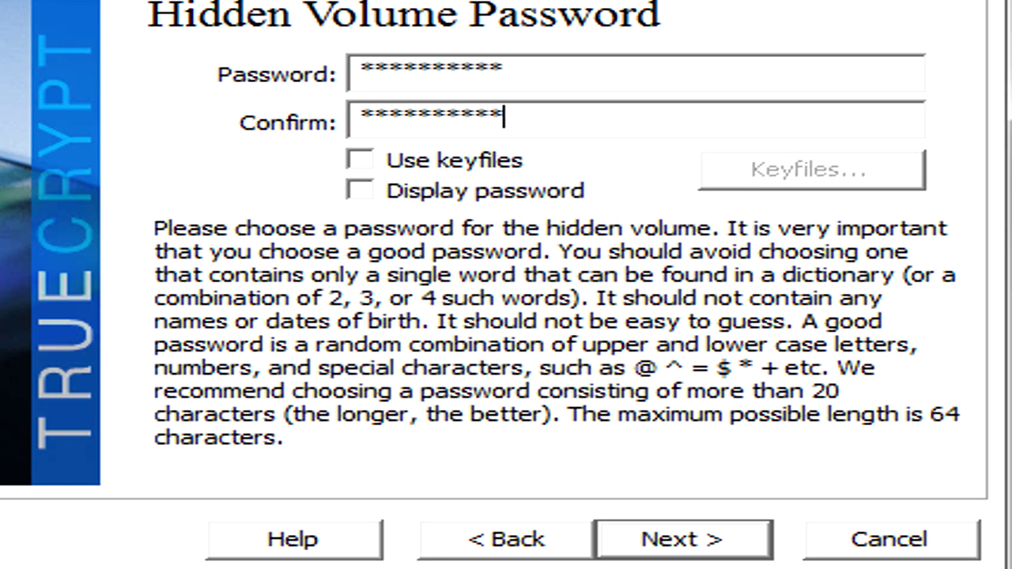
pyautogui.click(664, 542)
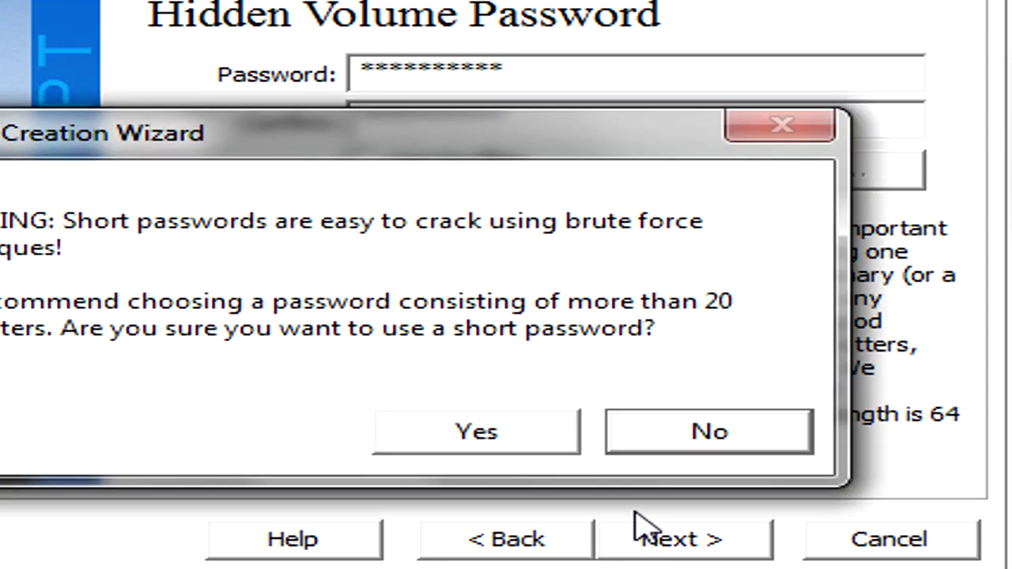
pyautogui.click(522, 437)
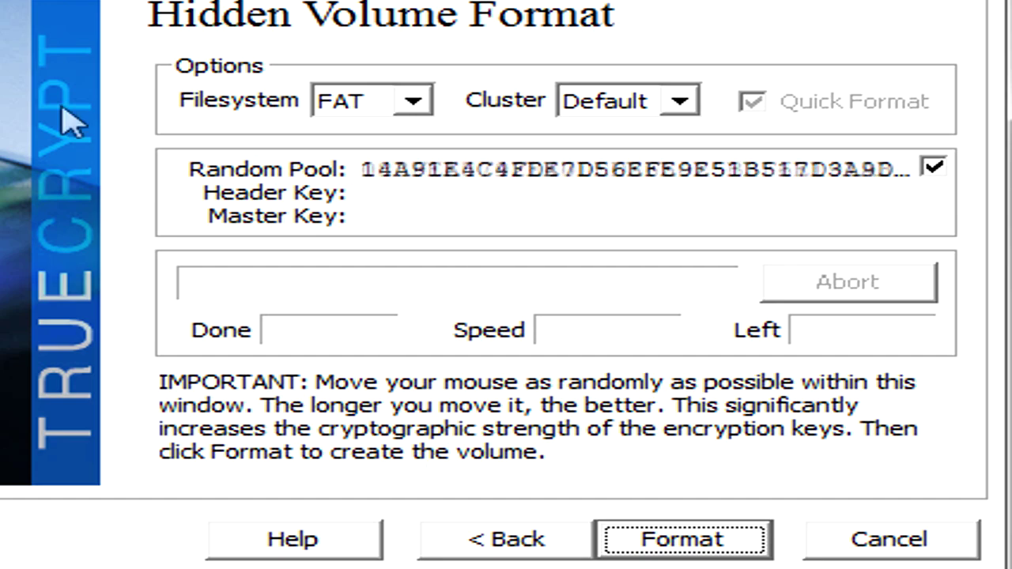
pyautogui.click(681, 539)
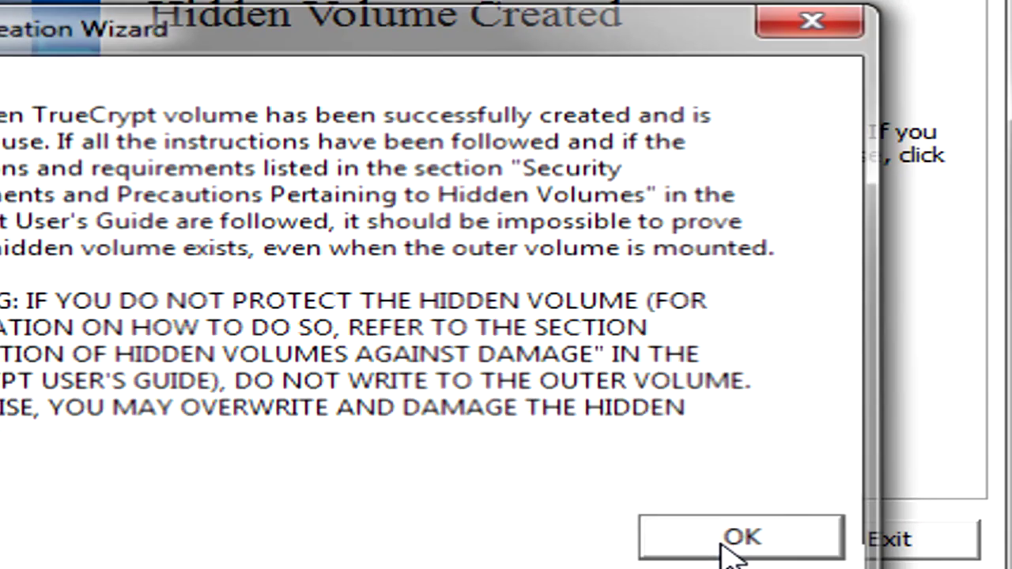
pyautogui.click(729, 545)
pyautogui.click(726, 545)
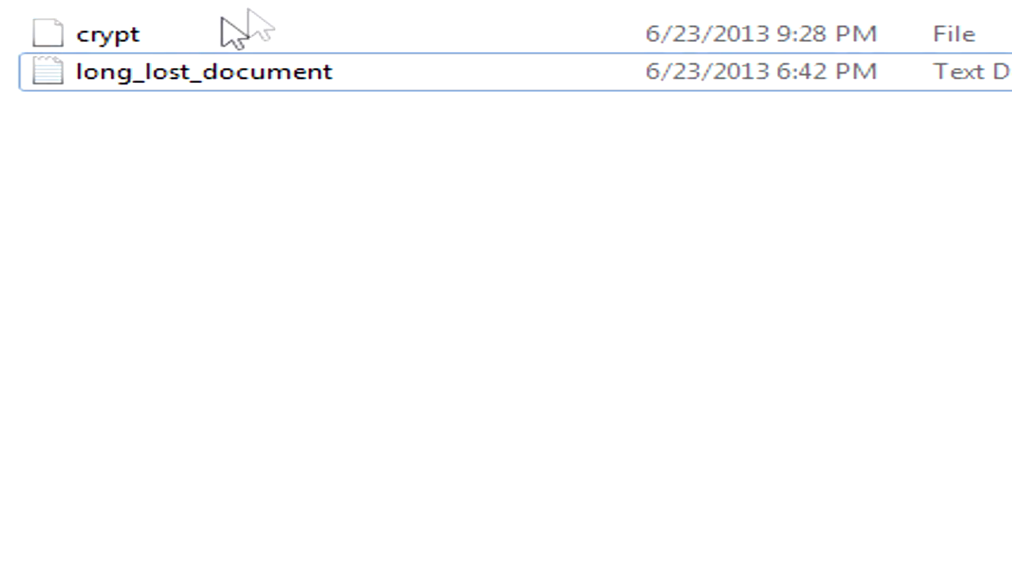
# Step: Pick the crypt file in the Desktop's crypt folder as the volume and start mounting it
pyautogui.click(158, 39)
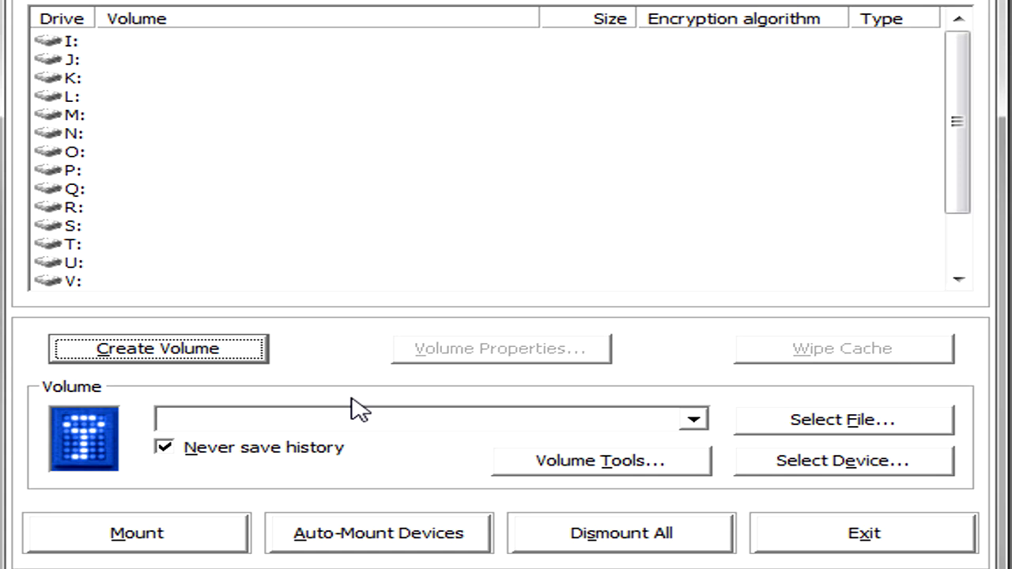
pyautogui.click(901, 423)
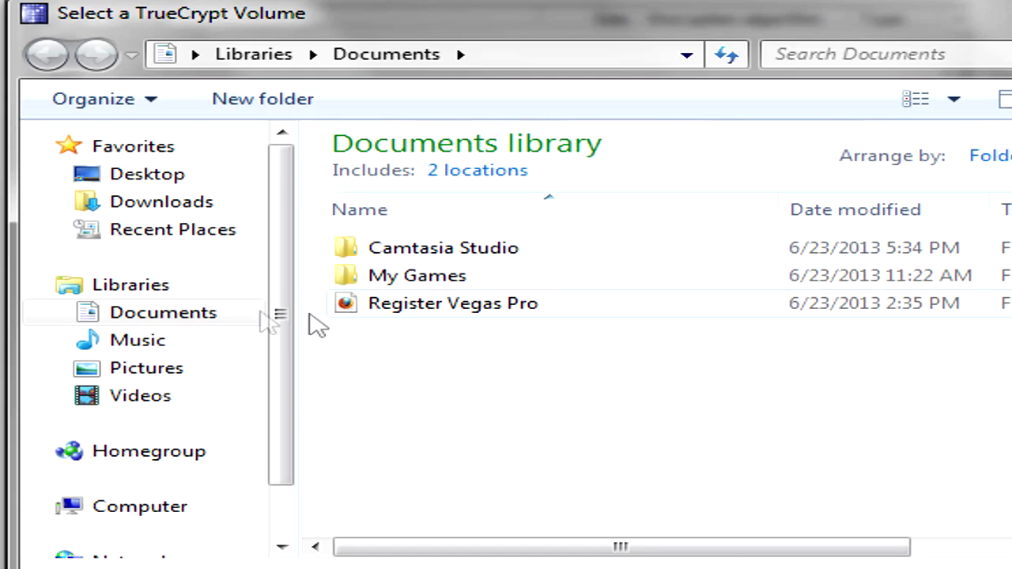
pyautogui.click(110, 172)
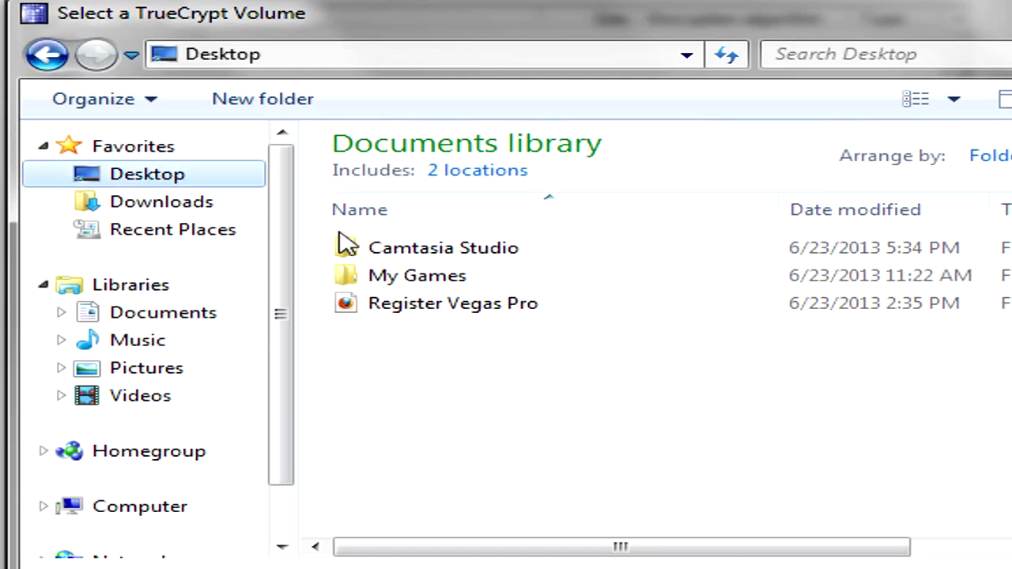
pyautogui.click(510, 322)
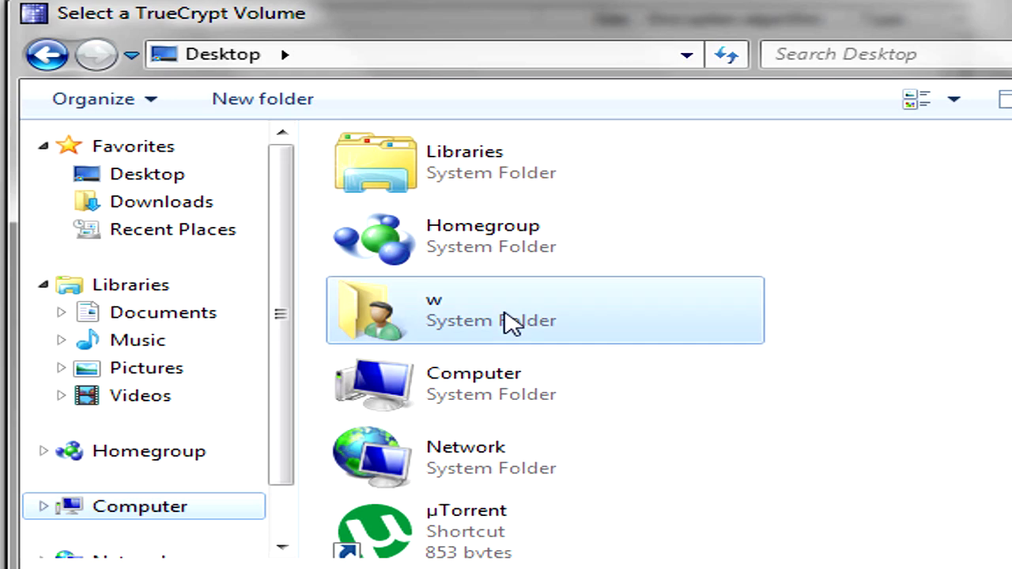
pyautogui.scroll(-5, 506, 320)
pyautogui.doubleClick(504, 321)
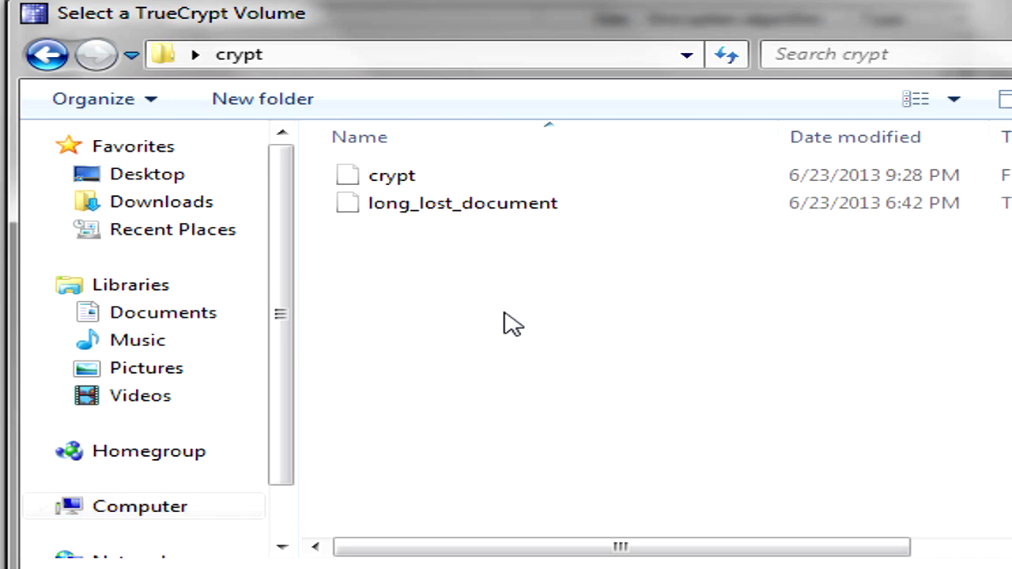
pyautogui.doubleClick(420, 188)
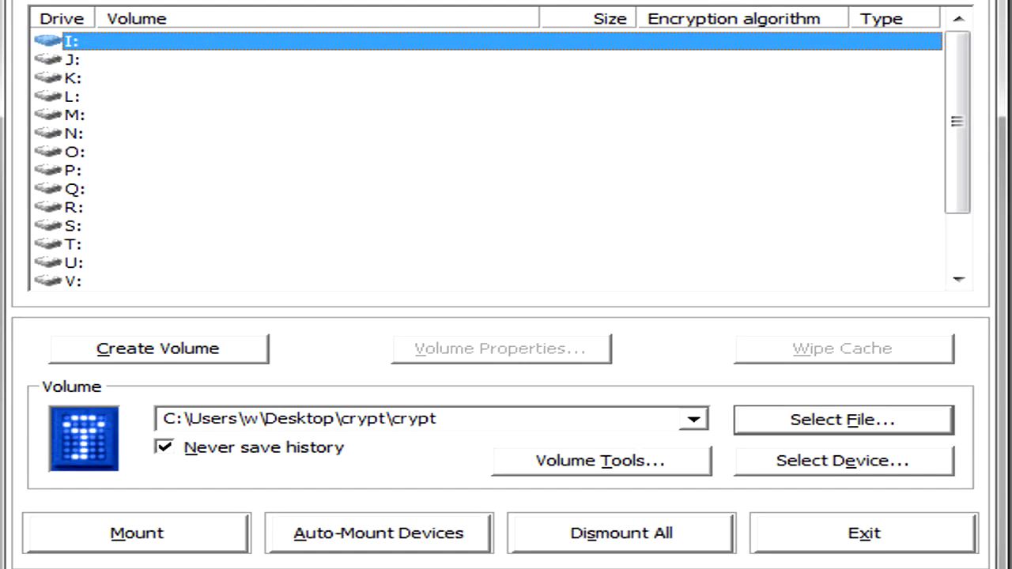
pyautogui.click(202, 541)
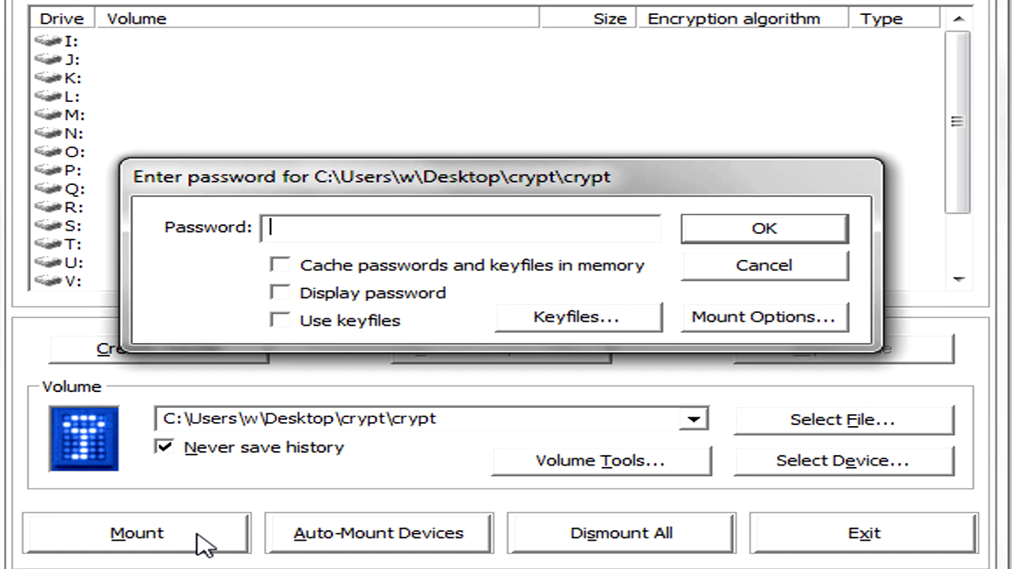
# Step: Mount the crypt container on drive I: with the outer-volume password as a 24.8 MB AES volume
pyautogui.write('*********')
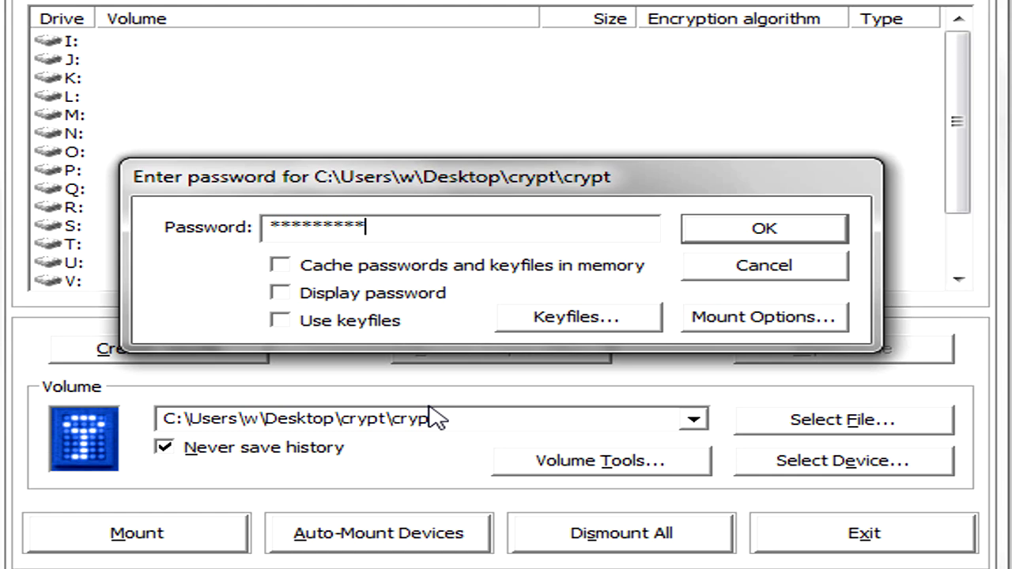
pyautogui.click(729, 231)
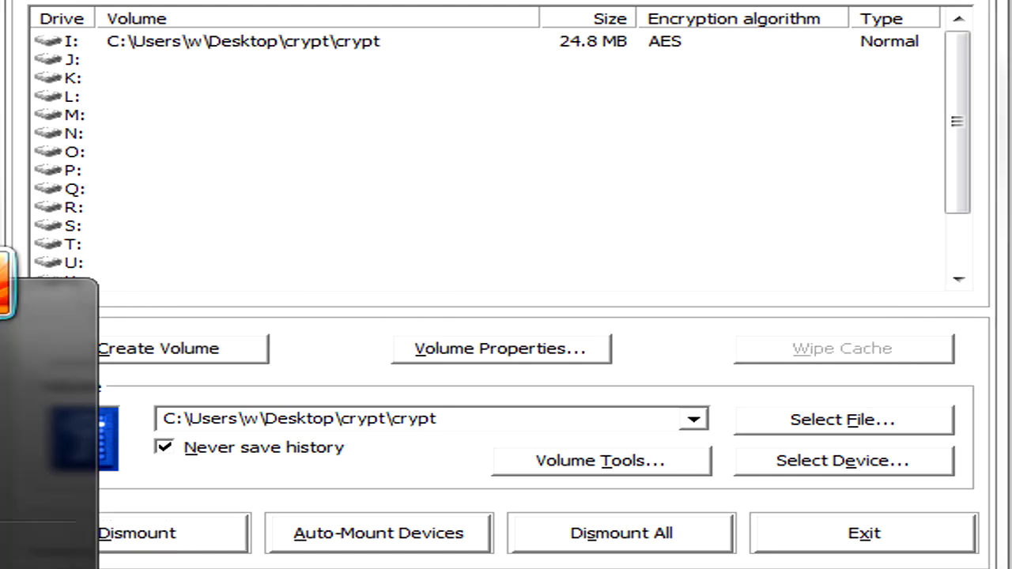
pyautogui.press('super+e')
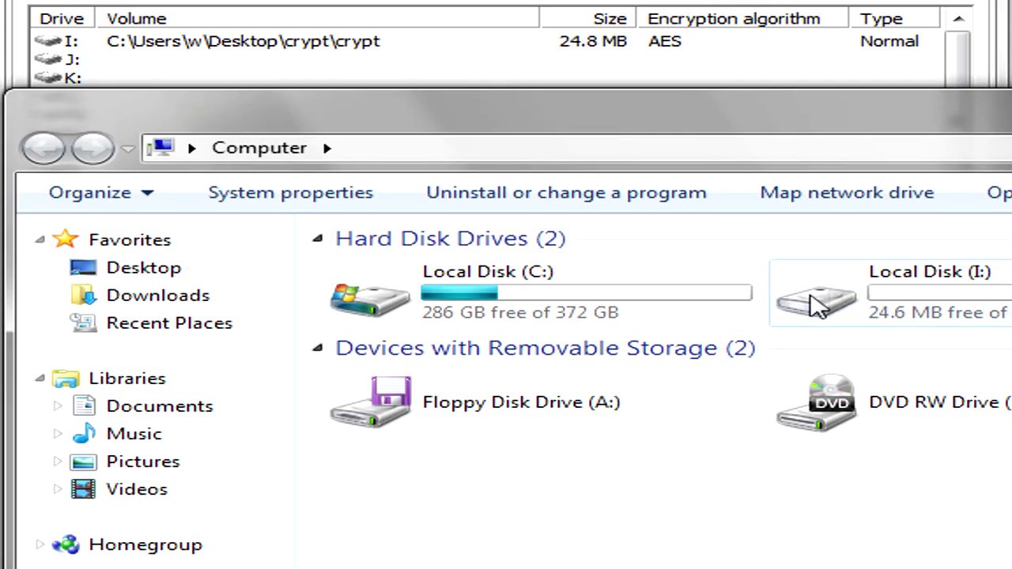
# Step: Open Local Disk (I:), read long_lost_document in Notepad, then close it
pyautogui.doubleClick(924, 276)
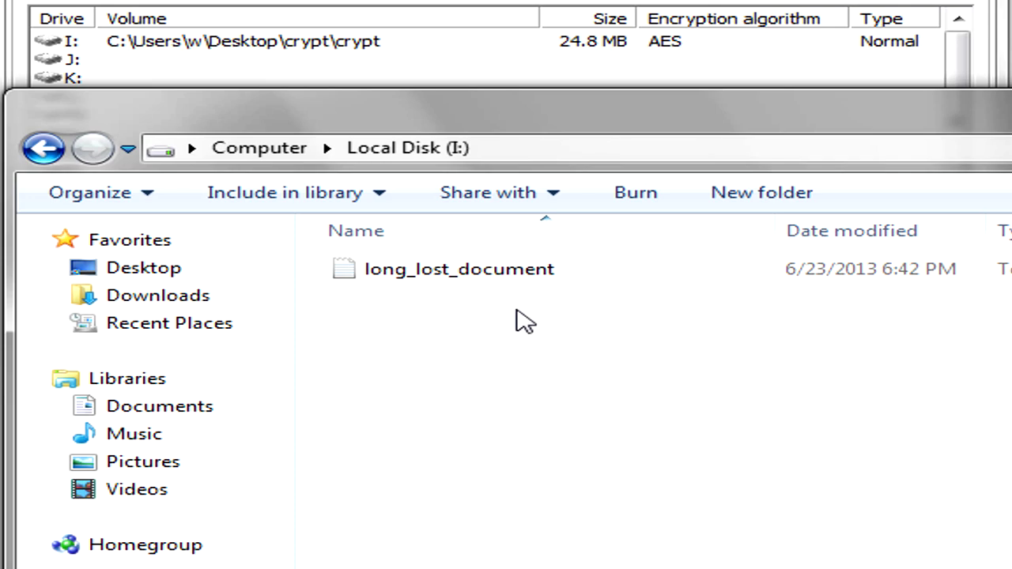
pyautogui.doubleClick(542, 275)
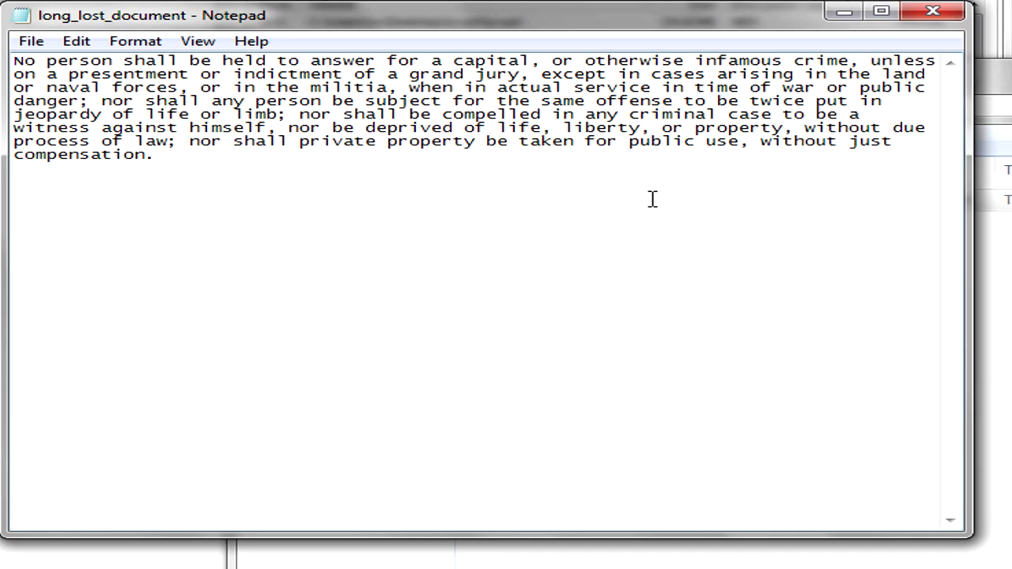
pyautogui.click(933, 11)
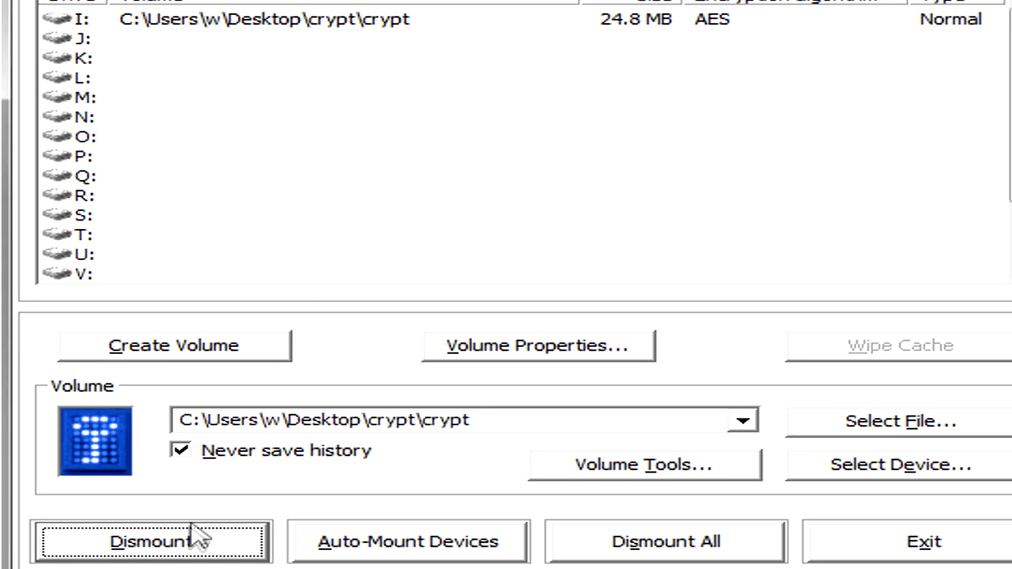
# Step: Dismount the normal volume and remount drive I: with the hidden-volume password
pyautogui.click(190, 539)
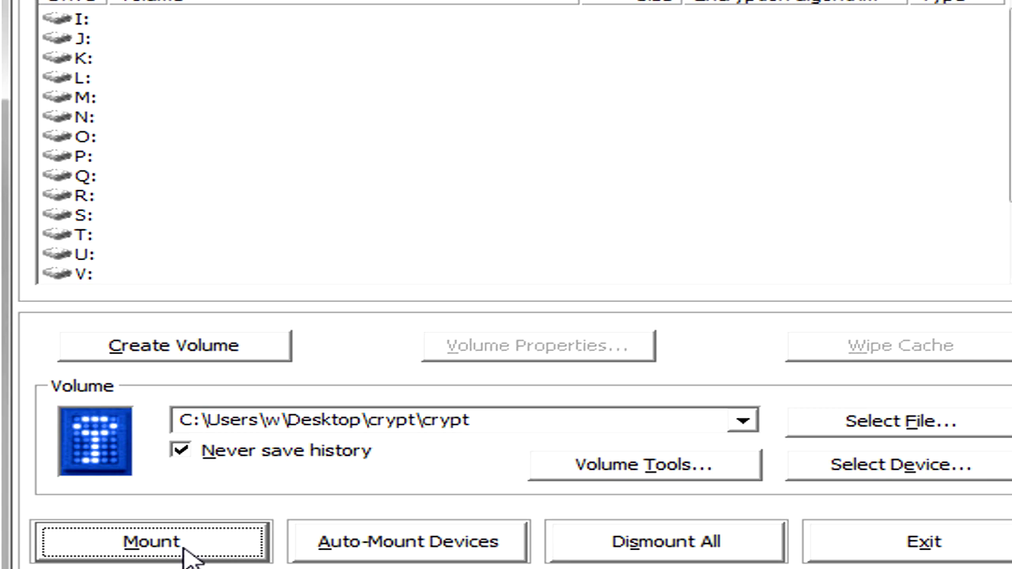
pyautogui.click(190, 542)
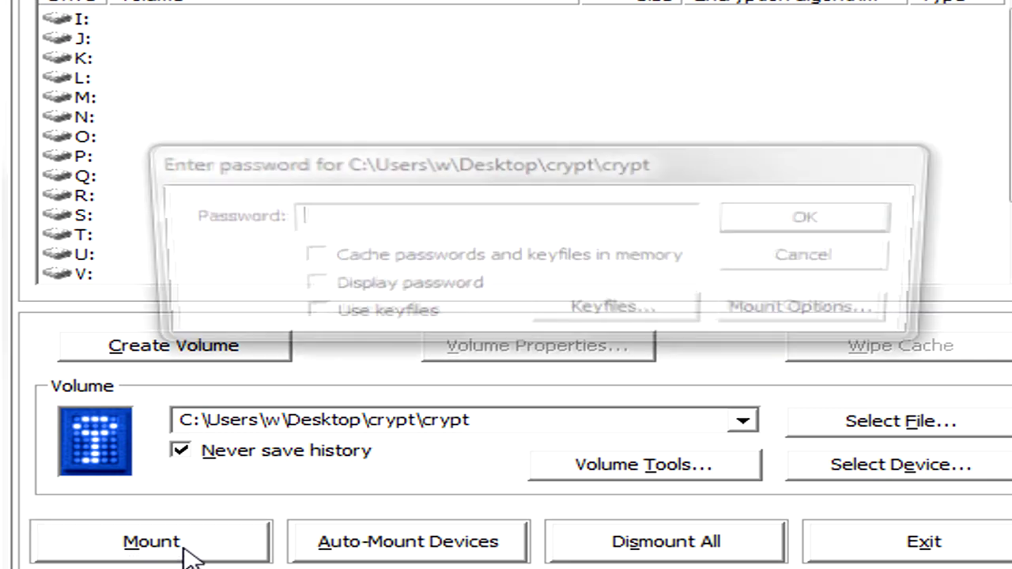
pyautogui.write('********')
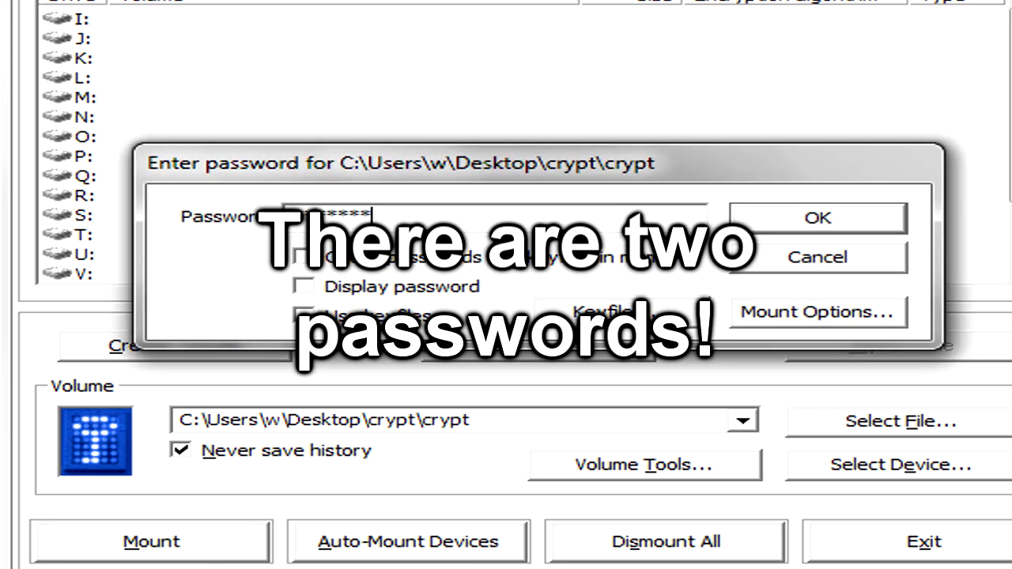
pyautogui.press('Return')
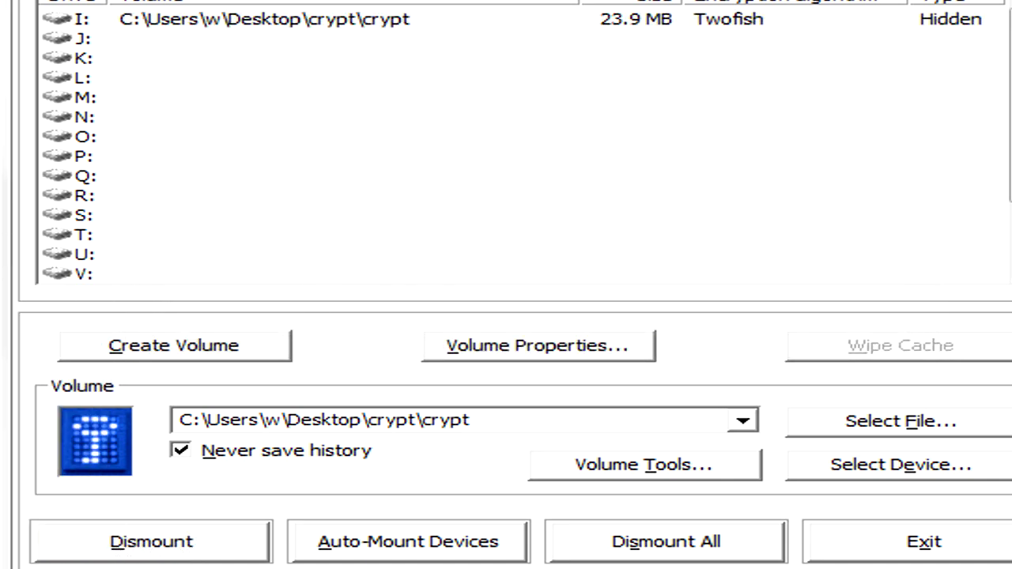
# Step: Copy the eight sample pictures into the hidden volume on I:, then dismount it
pyautogui.press('super+e')
pyautogui.doubleClick(1000, 318)
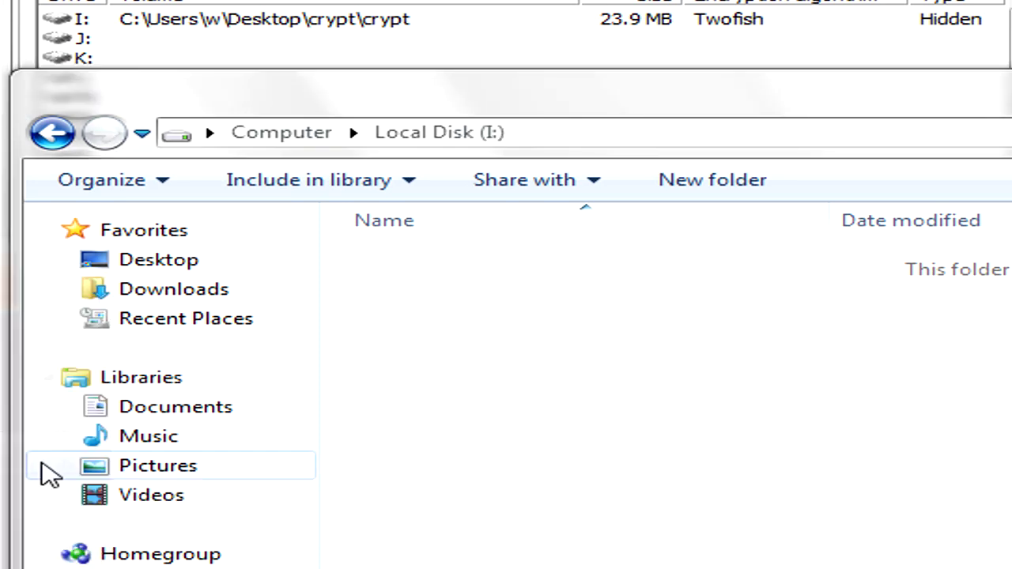
pyautogui.click(48, 11)
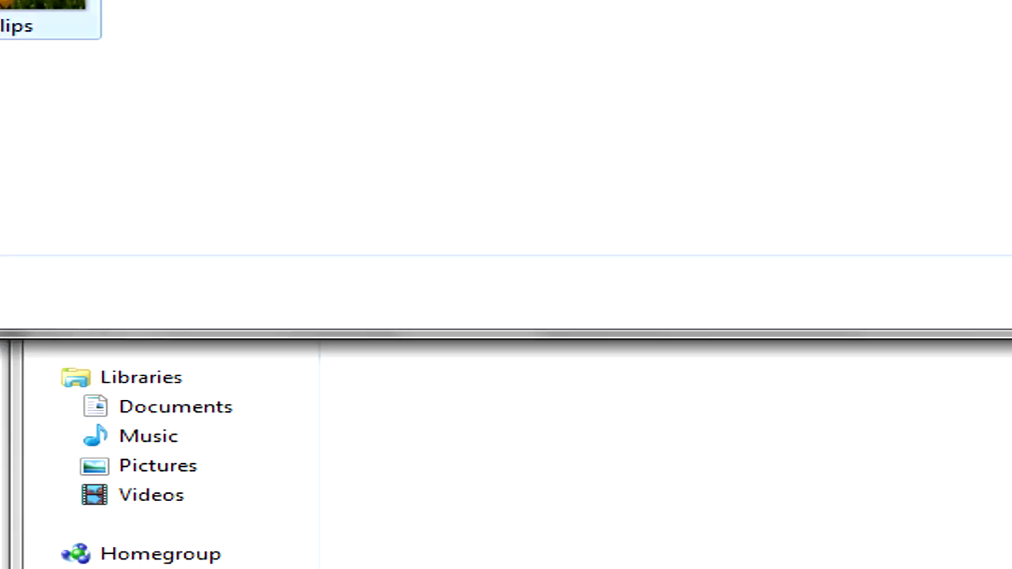
pyautogui.moveTo(47, 12); pyautogui.dragTo(632, 488)
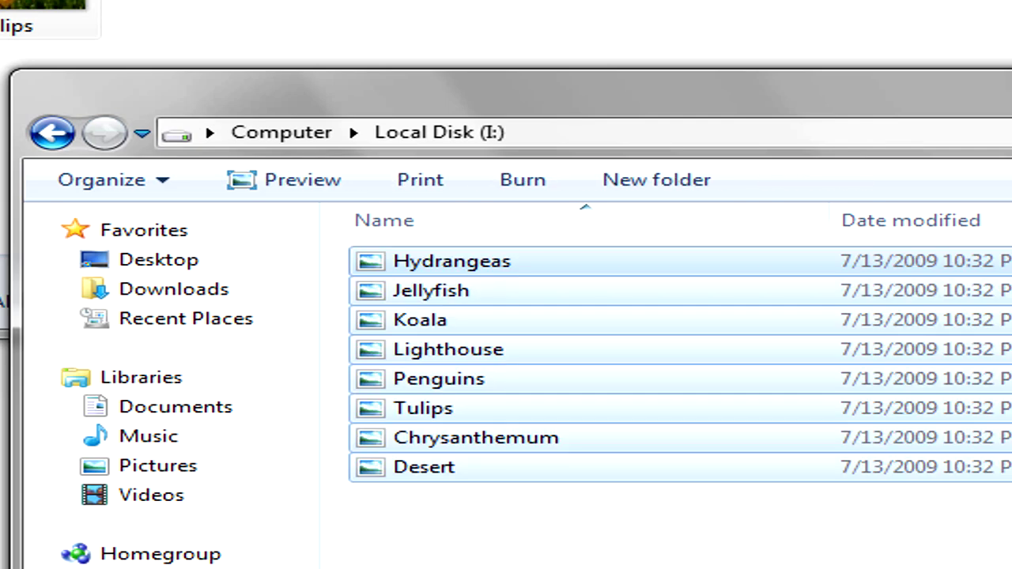
pyautogui.click(530, 74)
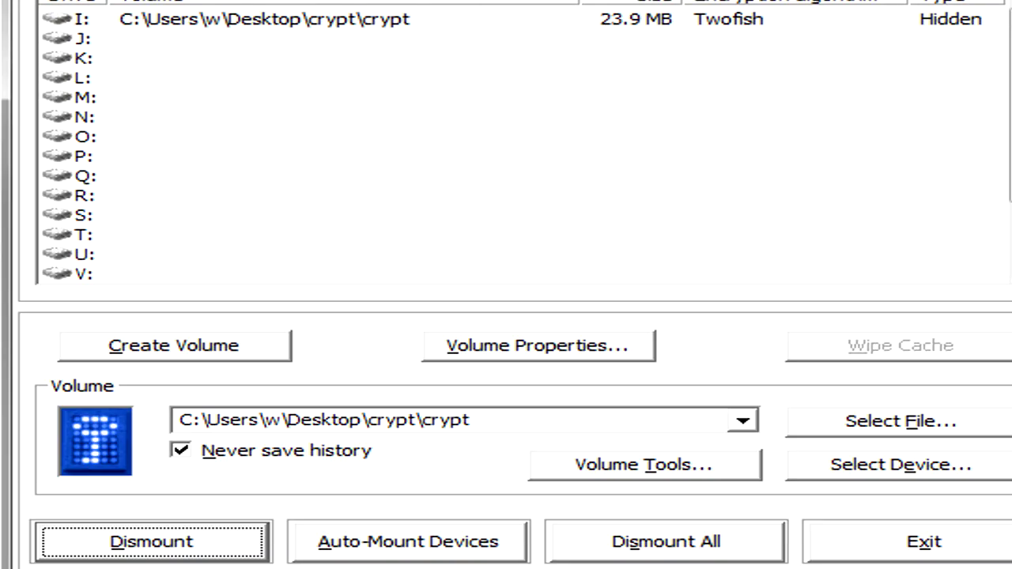
pyautogui.click(209, 542)
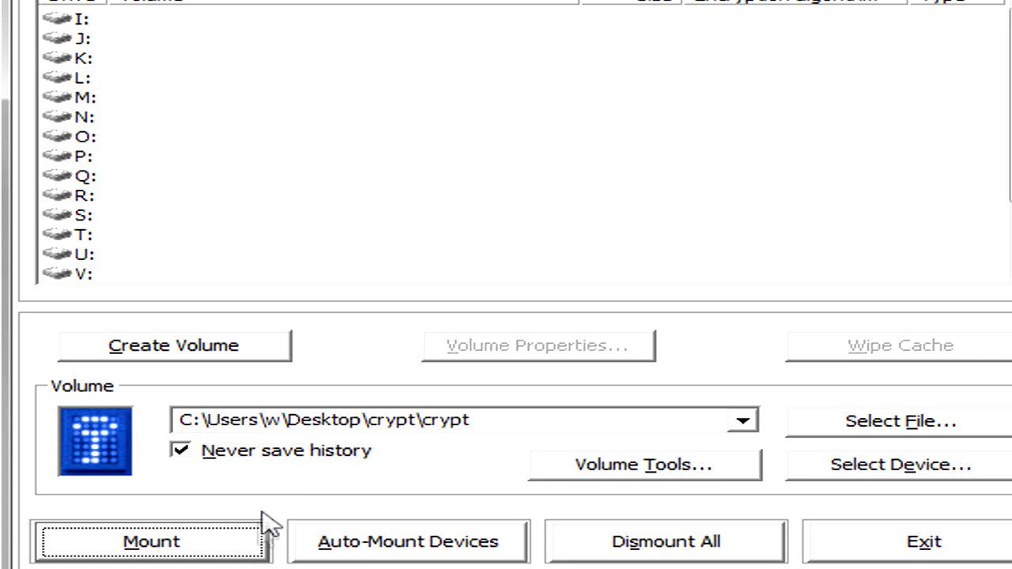
# Step: Remount the container on drive I: with the outer-volume password
pyautogui.click(237, 543)
pyautogui.write('*********')
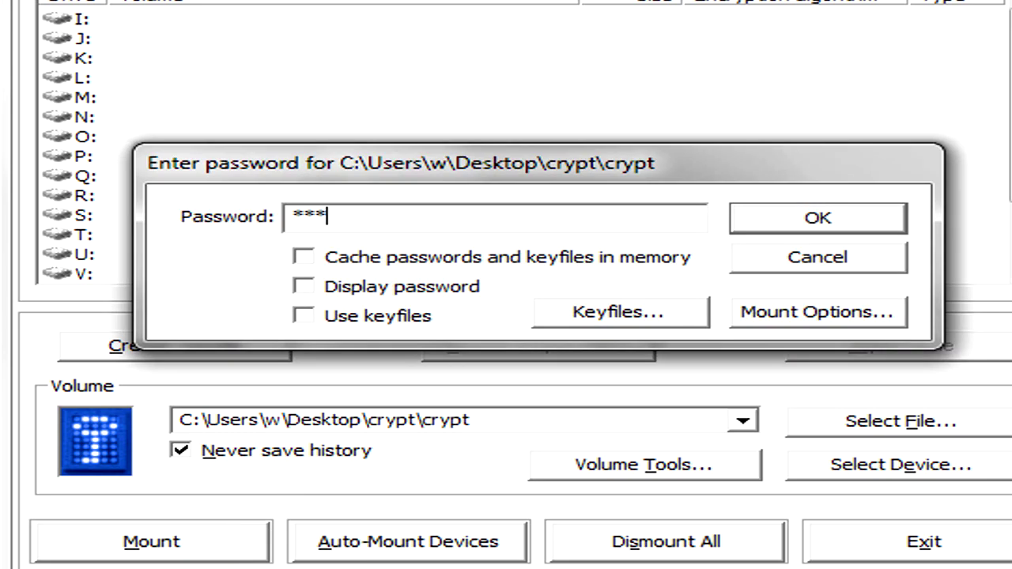
pyautogui.press('Return')
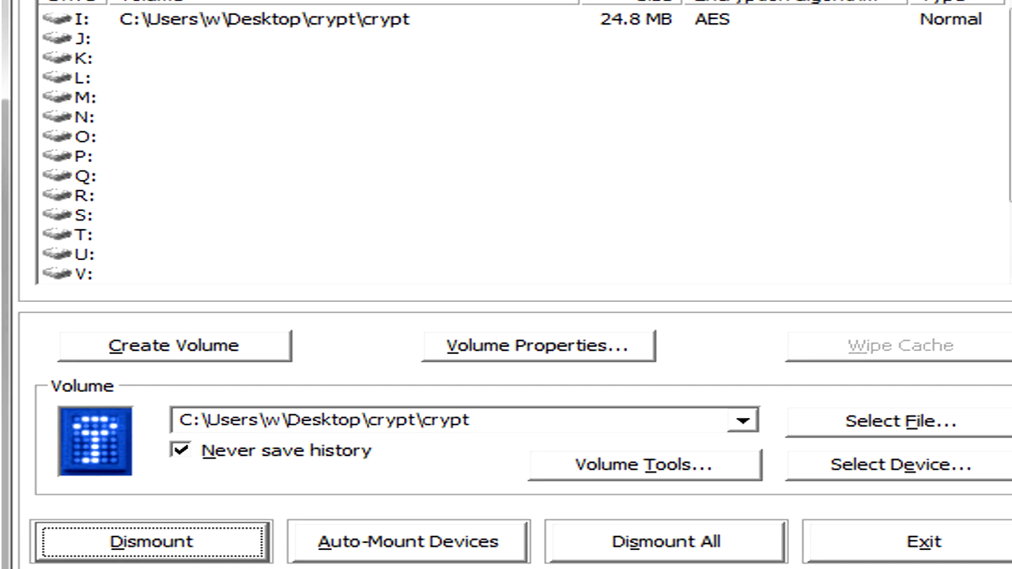
# Step: Confirm drive I: holds only long_lost_document, close it, and dismount the outer volume
pyautogui.press('super')
pyautogui.click(24, 443)
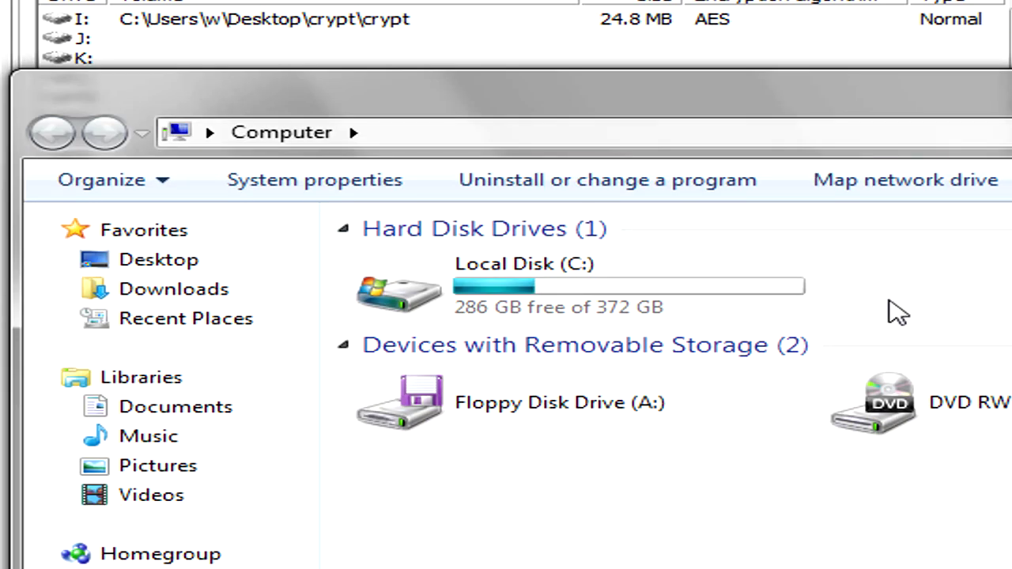
pyautogui.doubleClick(949, 289)
pyautogui.doubleClick(520, 269)
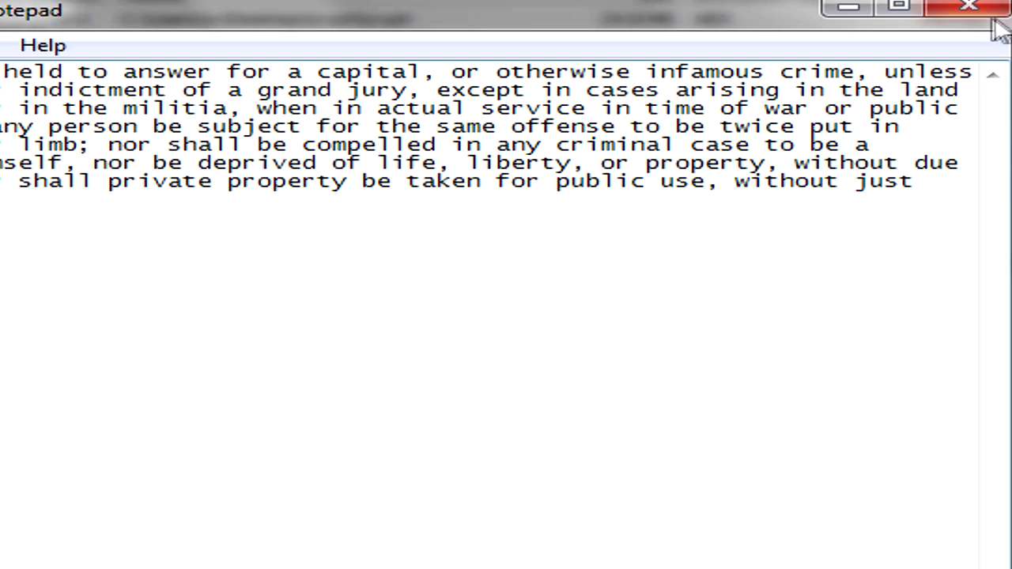
pyautogui.click(981, 11)
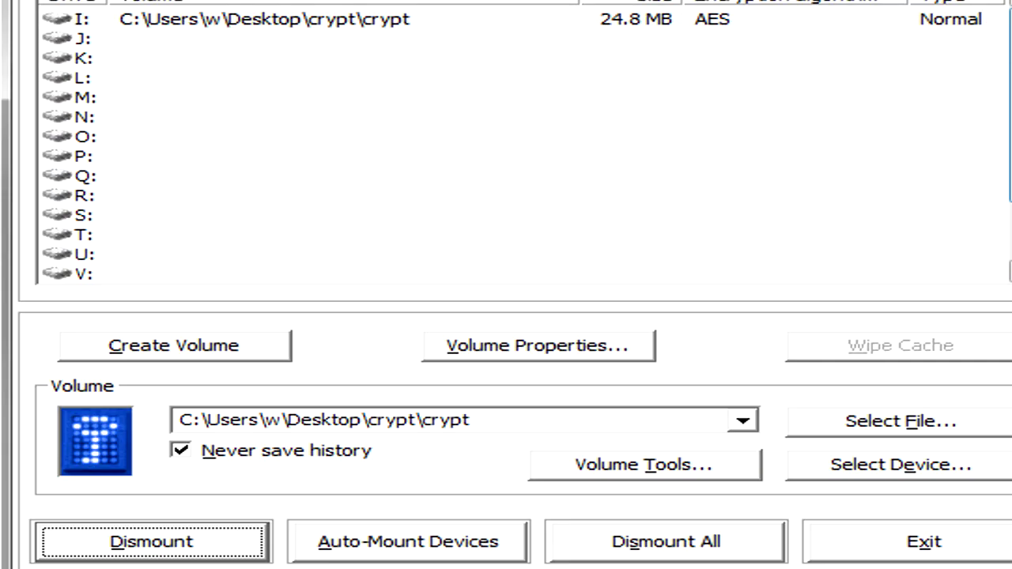
pyautogui.click(230, 544)
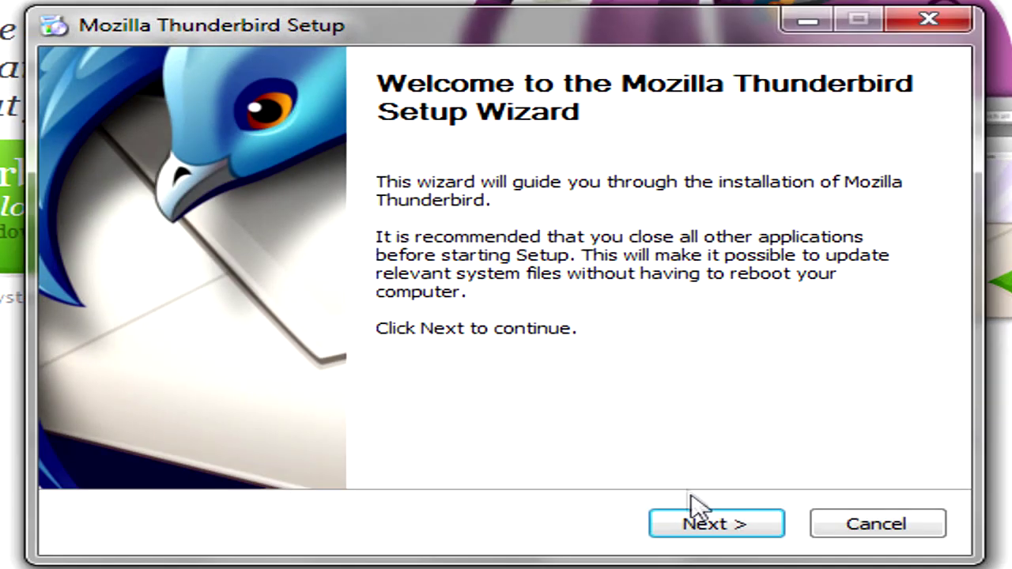
# Step: Install Thunderbird with the Standard setup type and finish the setup wizard
pyautogui.click(698, 522)
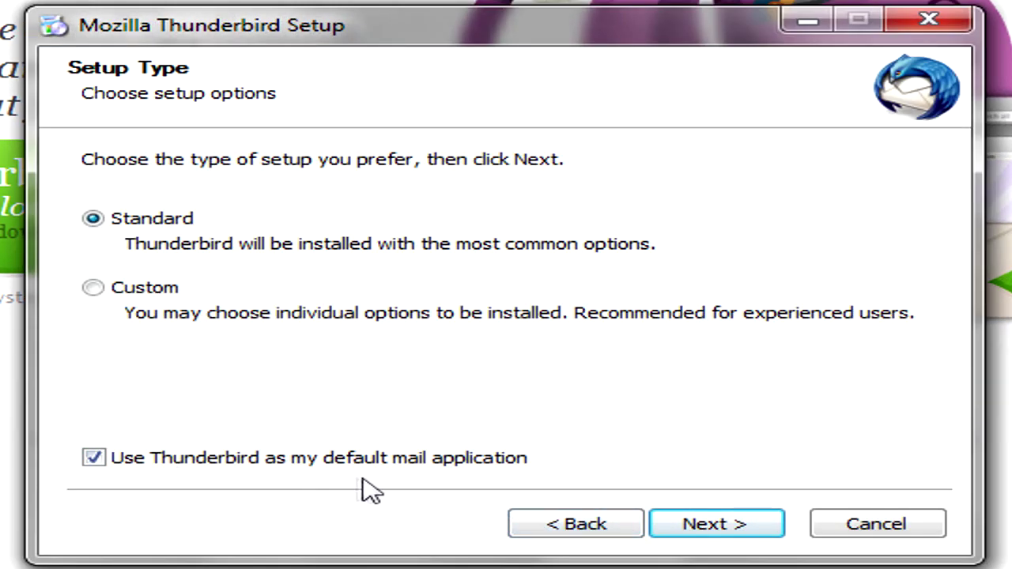
pyautogui.click(672, 528)
pyautogui.click(728, 526)
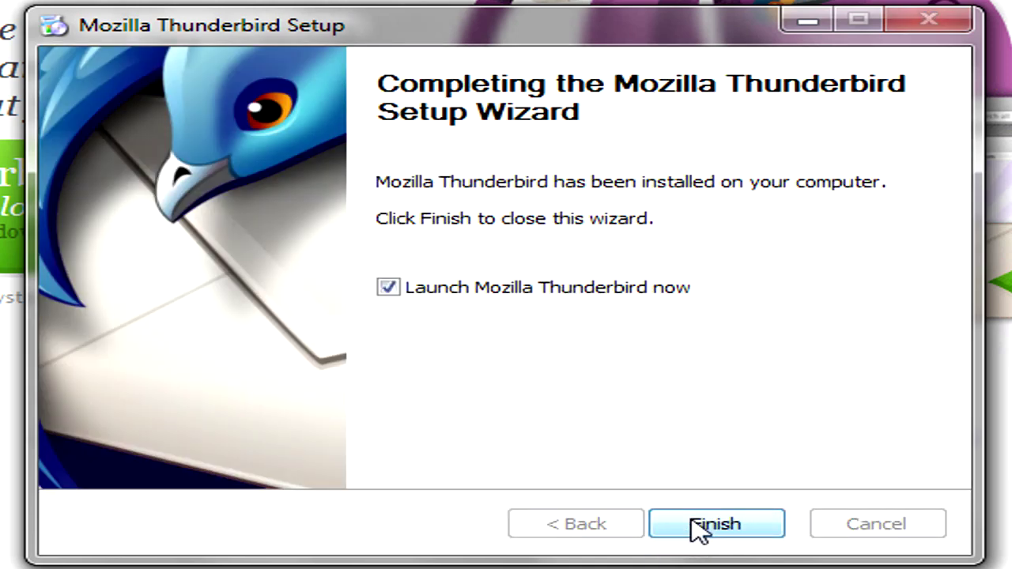
pyautogui.click(696, 529)
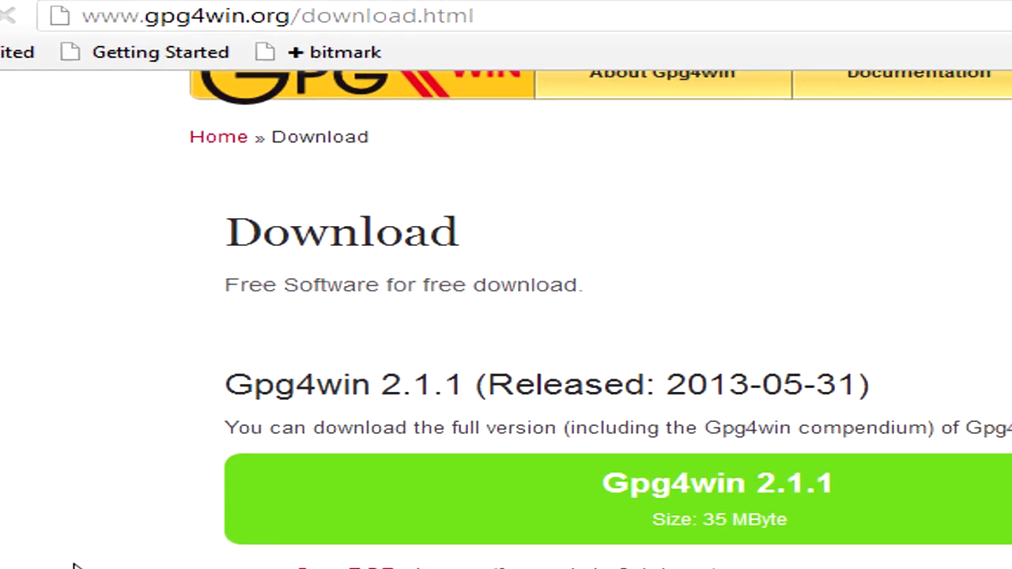
# Step: Download the Gpg4win-Light 2.1.1 installer and run it from Firefox's Downloads panel
pyautogui.scroll(-2, 40, 381)
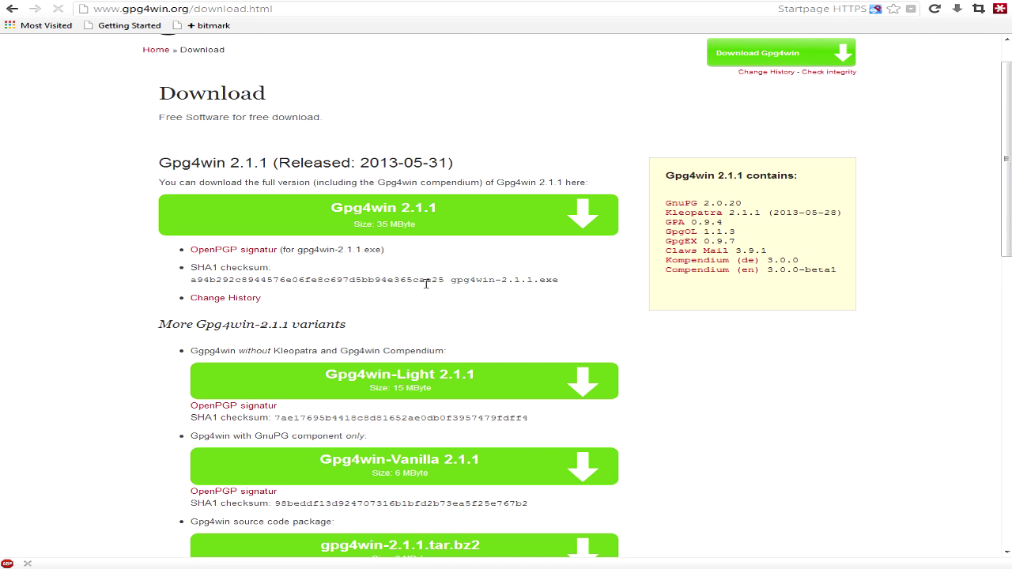
pyautogui.scroll(1, 427, 287)
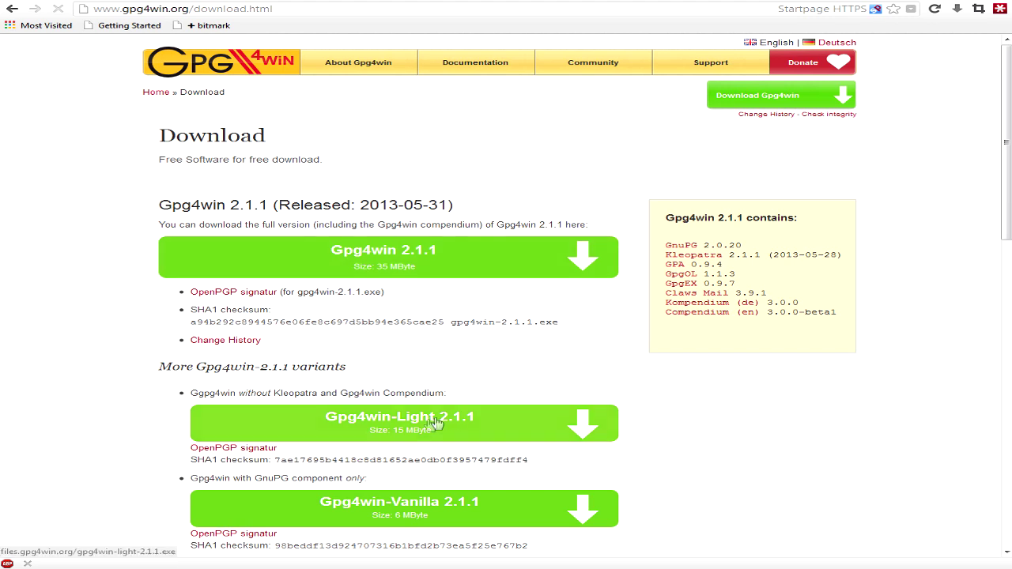
pyautogui.click(381, 430)
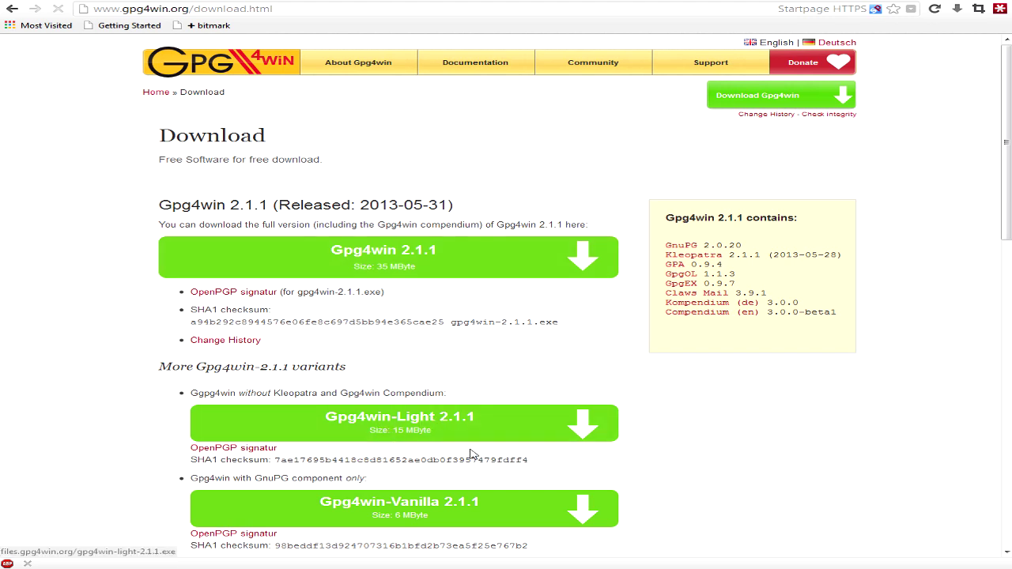
pyautogui.click(960, 9)
pyautogui.click(831, 116)
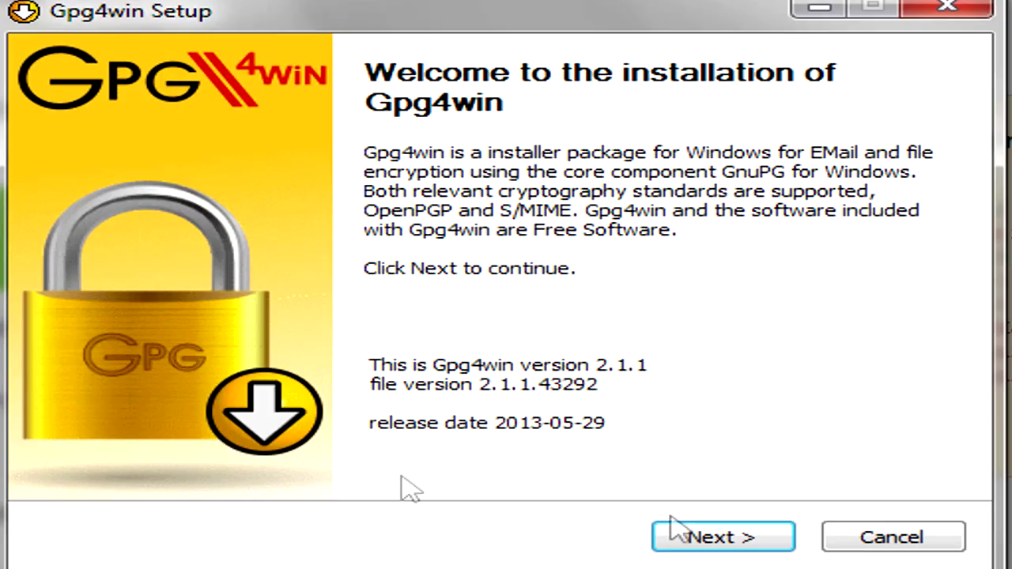
# Step: Run the Gpg4win wizard with default components and GnuPG folder, overwriting the installed 2.1.1
pyautogui.click(695, 538)
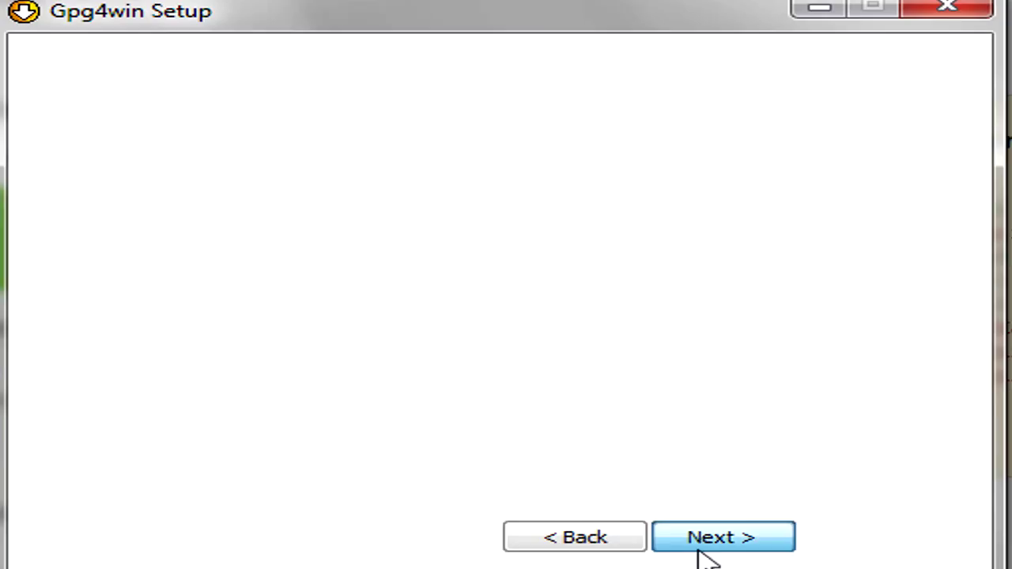
pyautogui.click(695, 540)
pyautogui.click(680, 539)
pyautogui.click(682, 544)
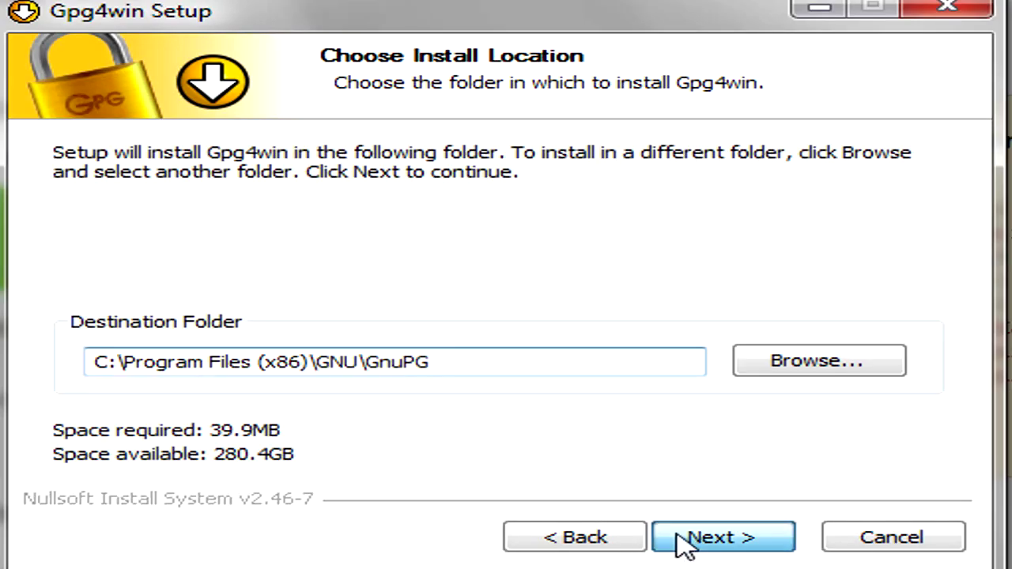
pyautogui.click(516, 408)
pyautogui.click(725, 547)
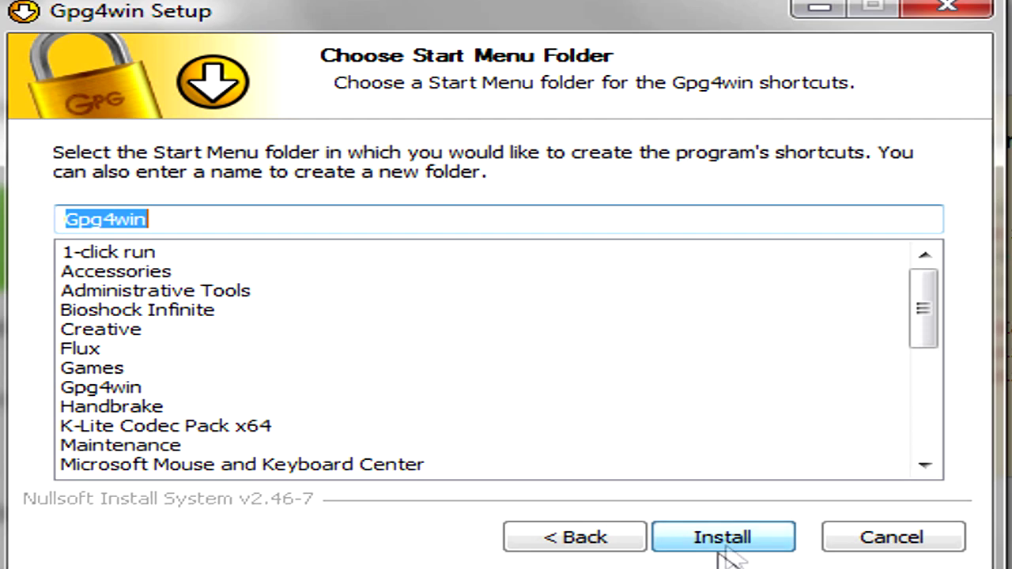
pyautogui.click(702, 547)
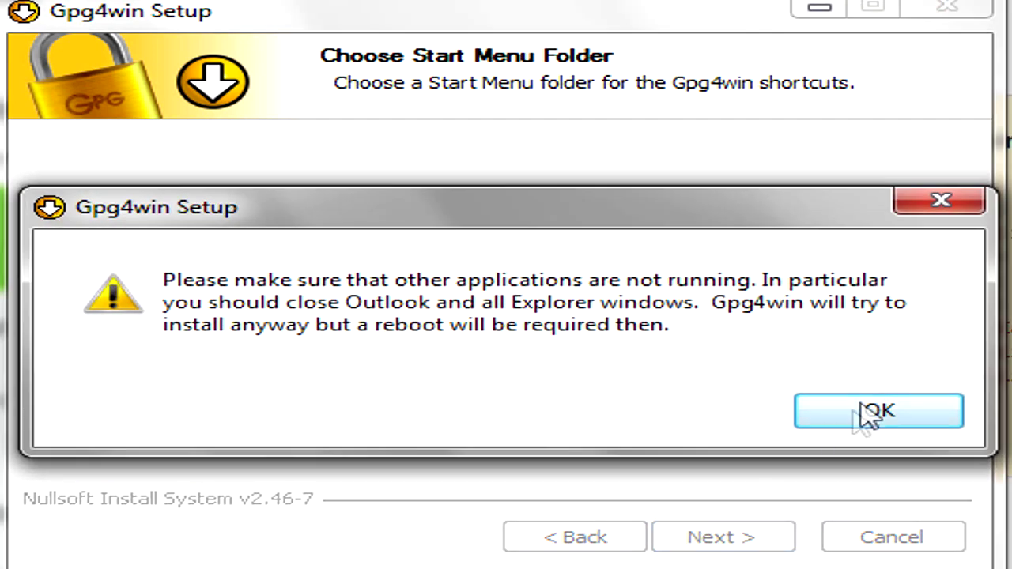
# Step: Acknowledge the close-applications and DirMngr warnings, skip root certificates, and choose to reboot later
pyautogui.click(867, 413)
pyautogui.click(755, 385)
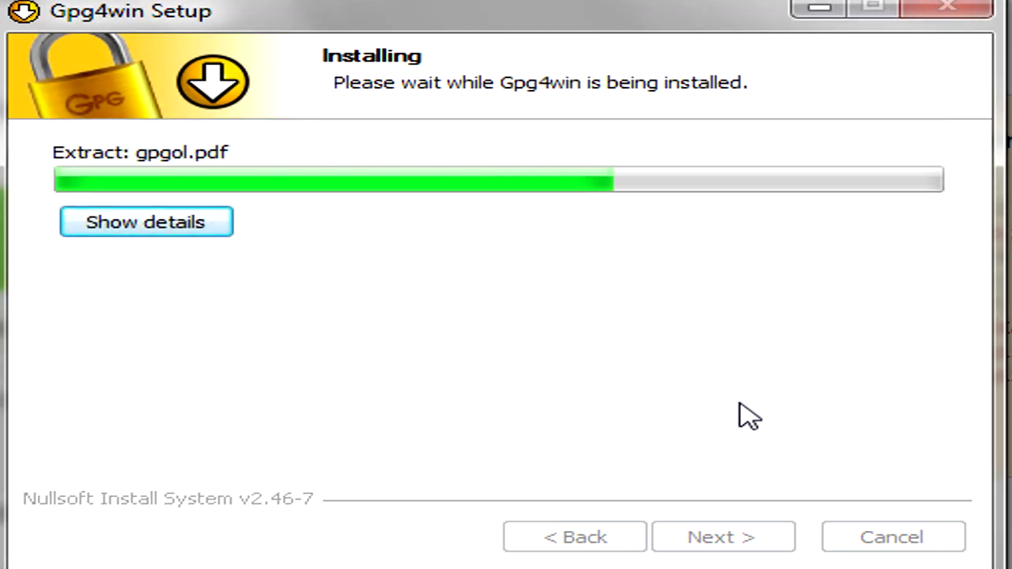
pyautogui.click(688, 537)
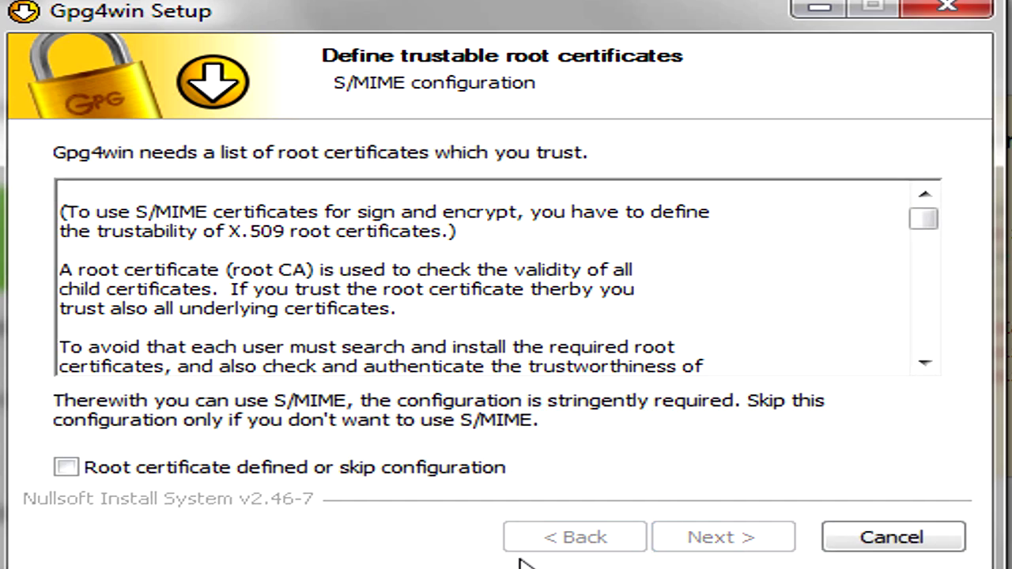
pyautogui.click(66, 467)
pyautogui.click(778, 544)
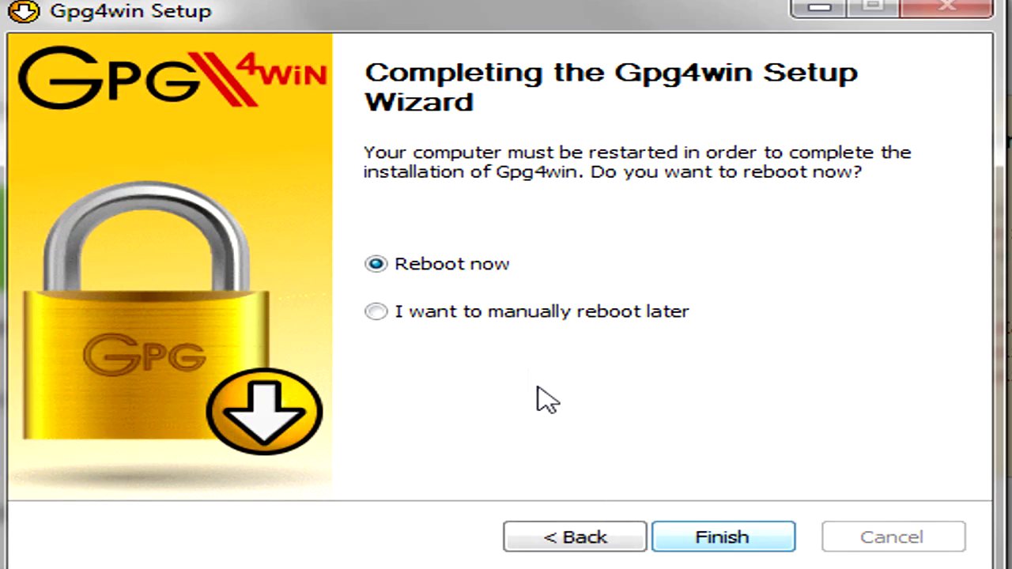
pyautogui.click(572, 316)
pyautogui.click(748, 547)
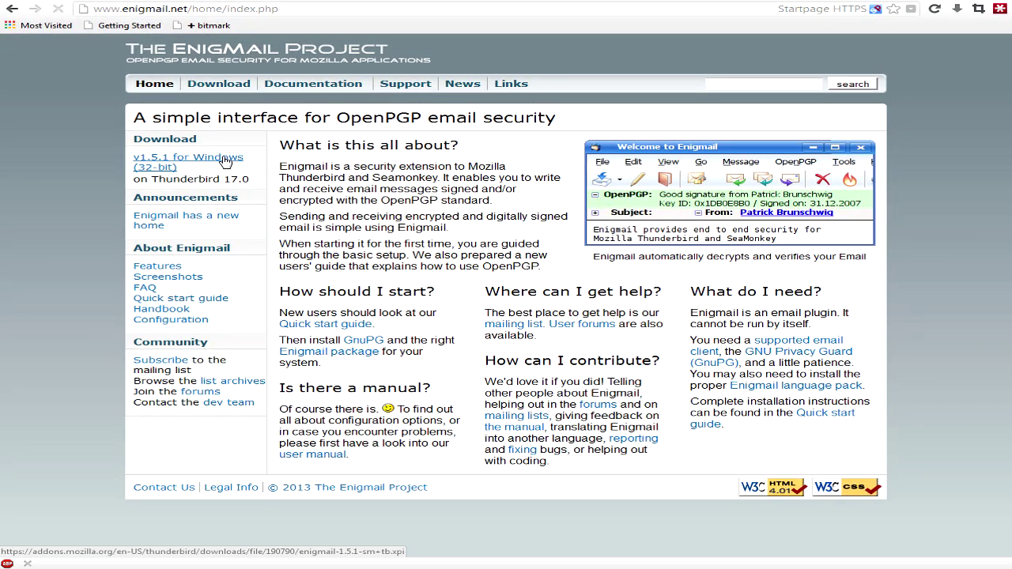
# Step: Request the Enigmail v1.5.1 for Windows file and cancel Firefox's file-opening prompt
pyautogui.click(226, 161)
pyautogui.click(563, 365)
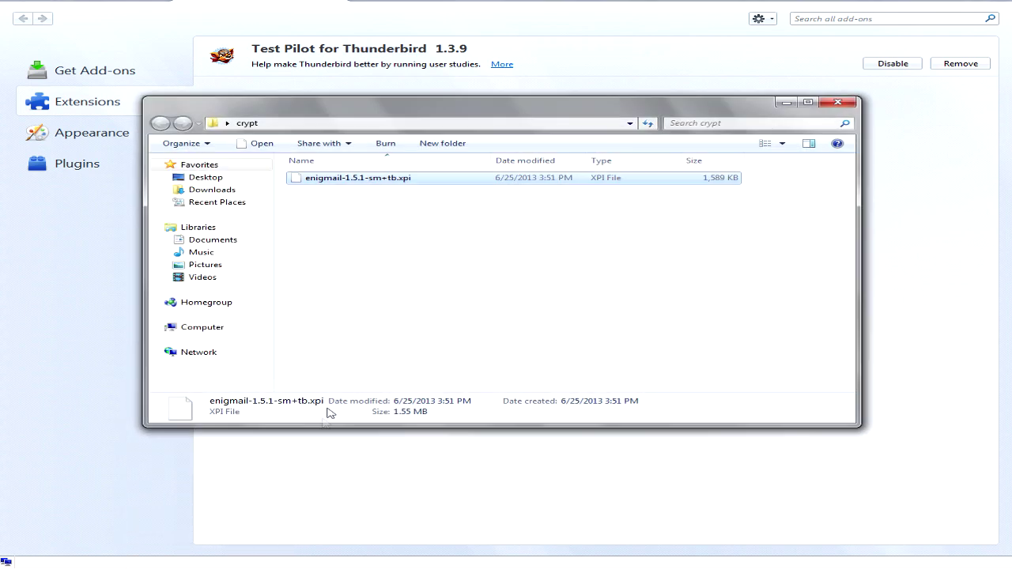
# Step: Drop enigmail-1.5.1-sm+tb.xpi into the Add-ons Manager, install it, and restart Thunderbird
pyautogui.moveTo(345, 172); pyautogui.dragTo(824, 322)
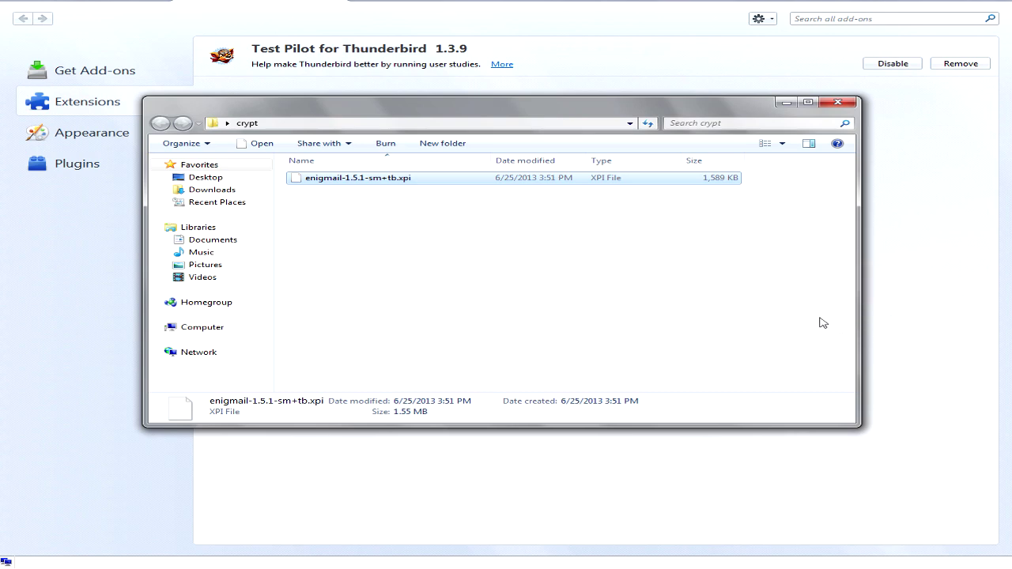
pyautogui.click(787, 104)
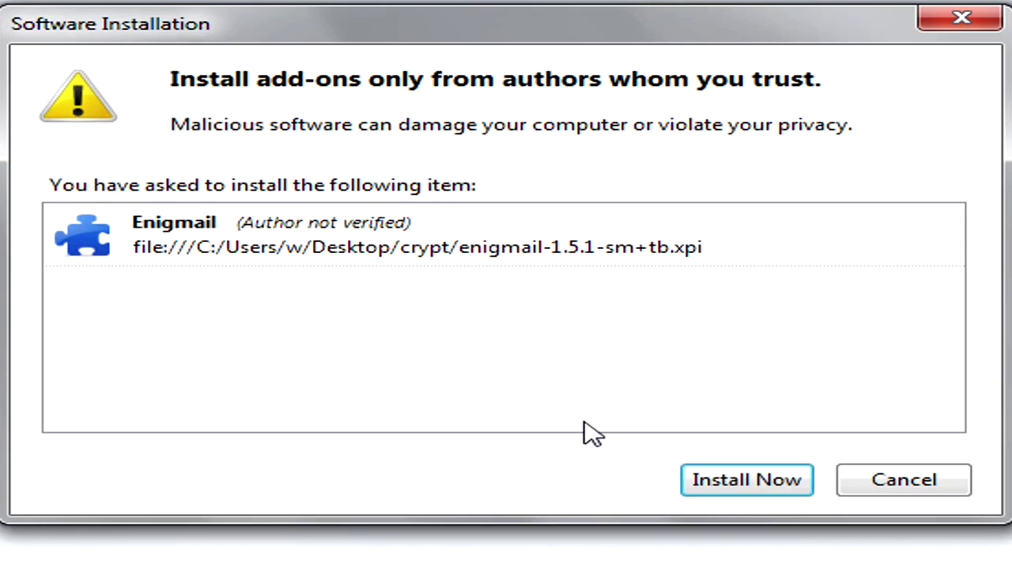
pyautogui.click(715, 480)
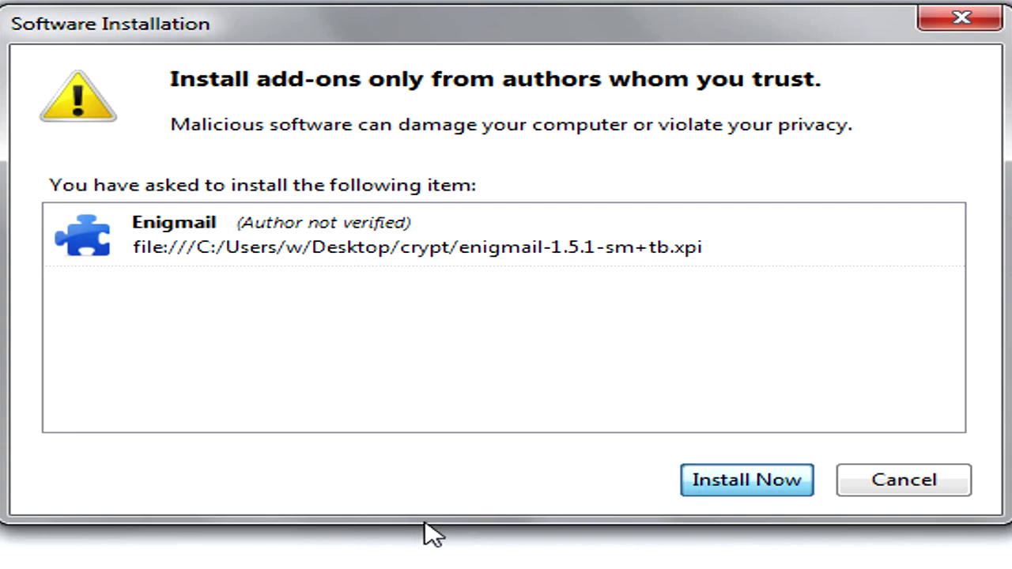
pyautogui.click(809, 151)
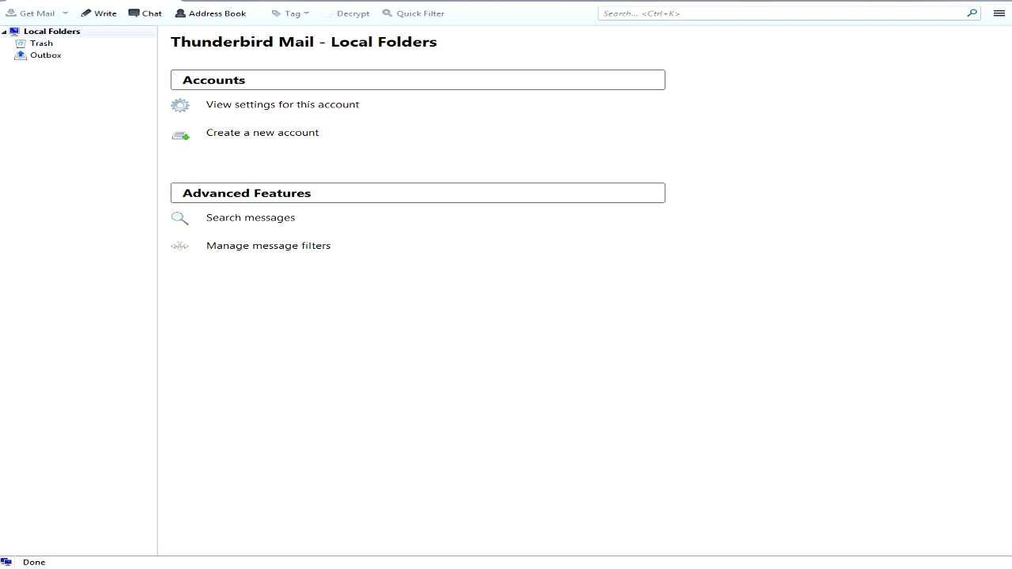
# Step: Add an existing email account, entering the display name, Gmail address and account password
pyautogui.click(287, 133)
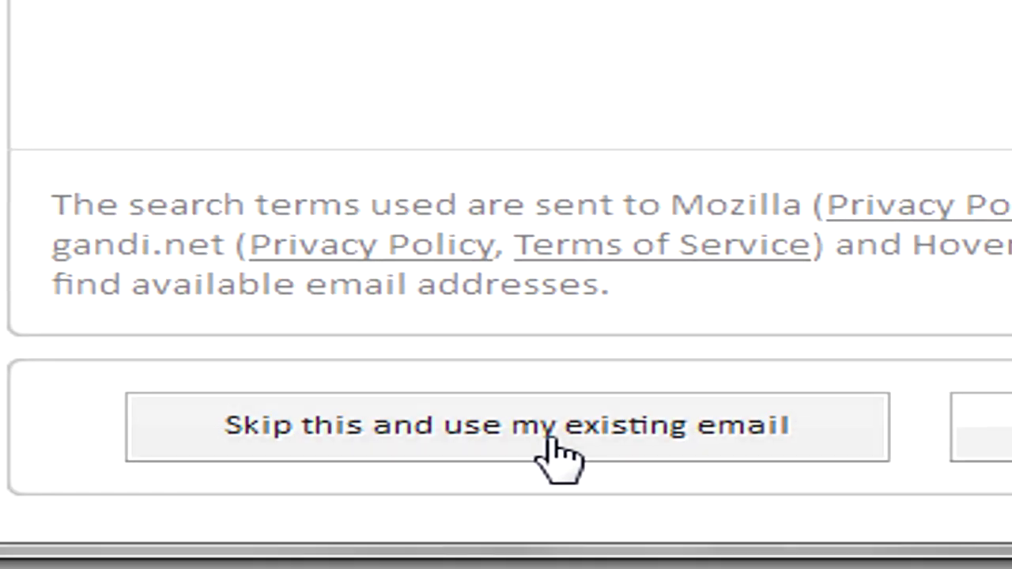
pyautogui.click(551, 449)
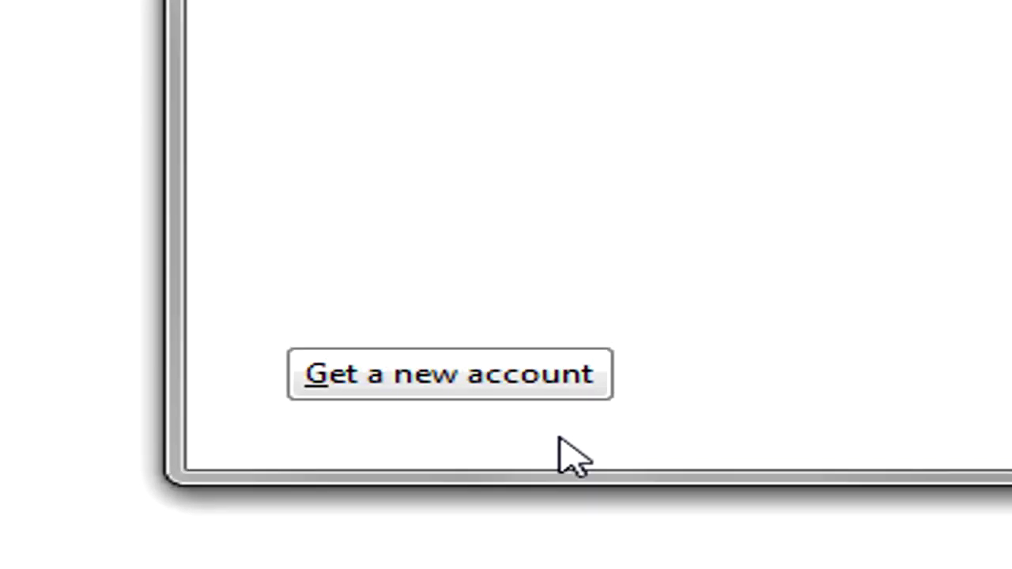
pyautogui.write('One')
pyautogui.press('Tab')
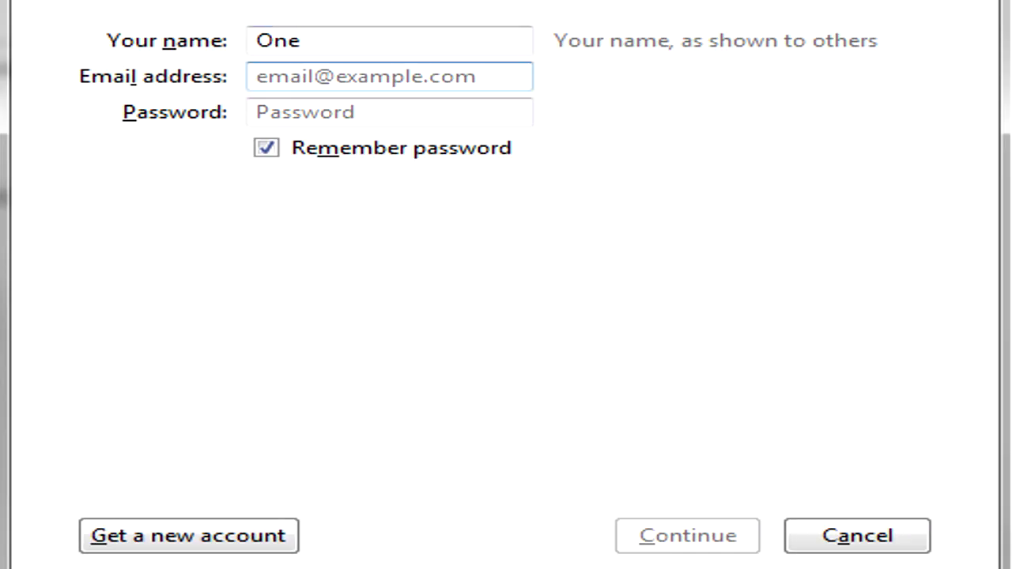
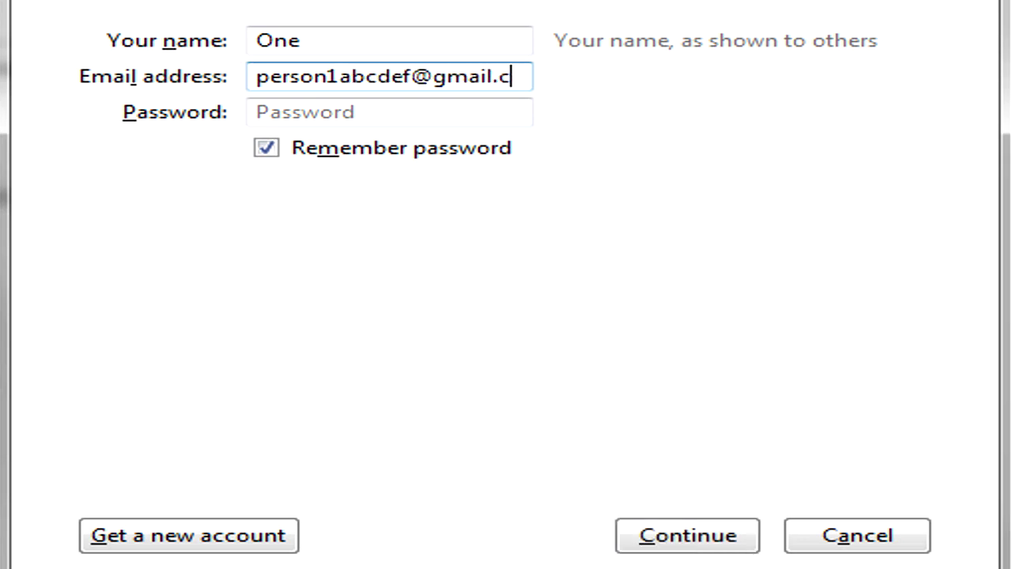
pyautogui.press('Tab')
pyautogui.write('************')
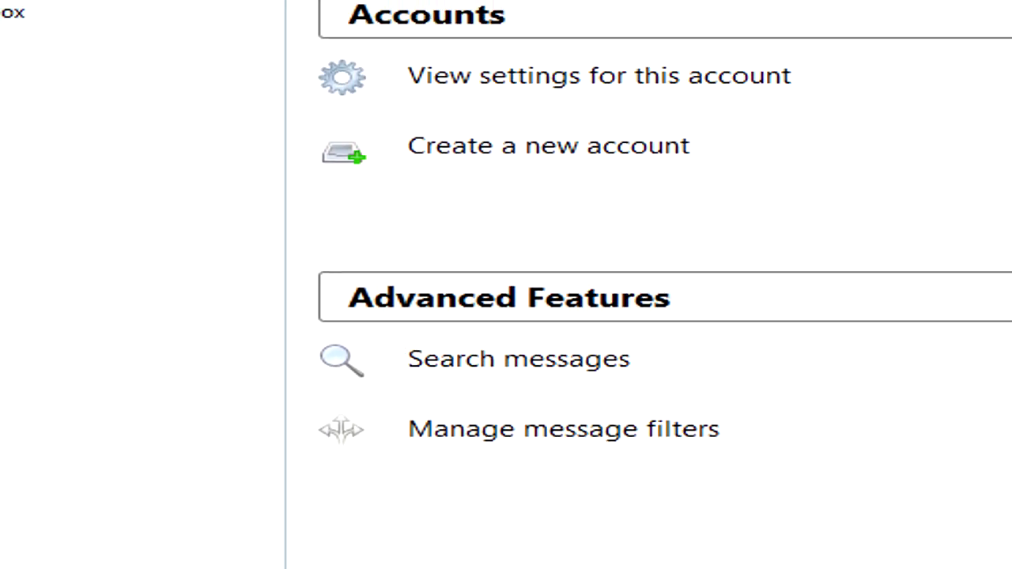
# Step: Select the new Gmail account, open its Inbox, and collapse the [Gmail] subfolders
pyautogui.click(290, 24)
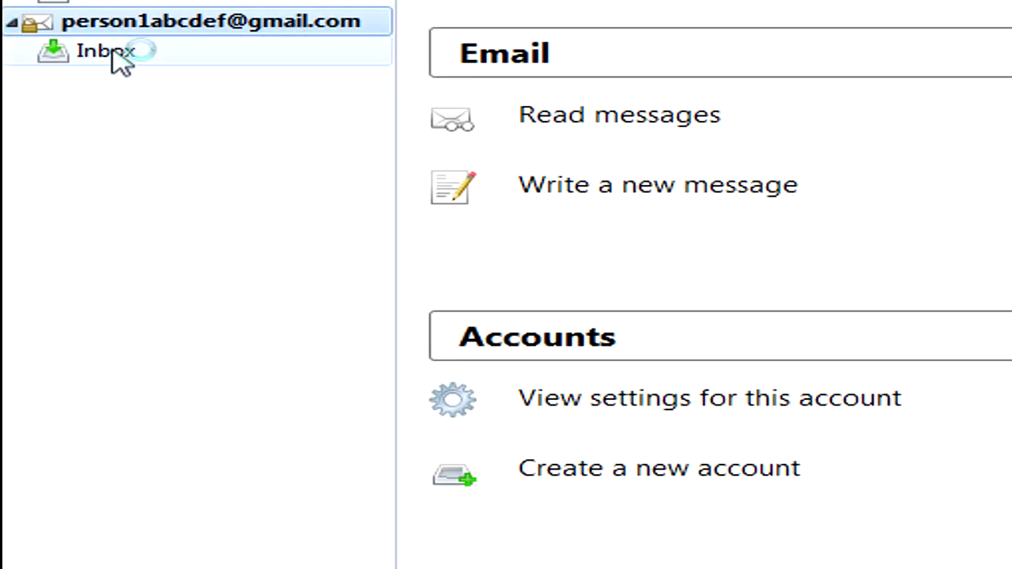
pyautogui.click(112, 53)
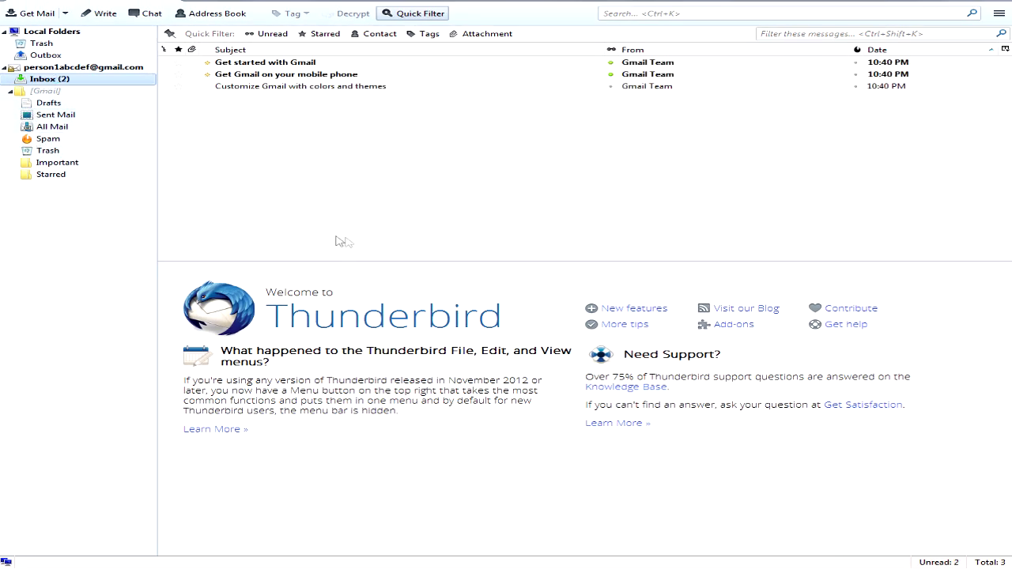
pyautogui.click(10, 91)
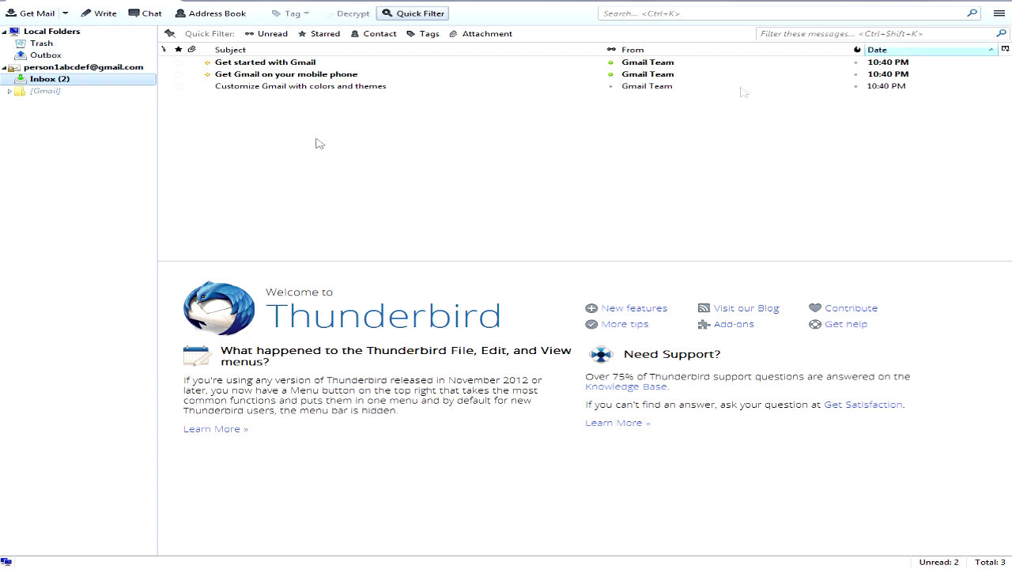
# Step: Launch the OpenPGP setup wizard from the main menu and get past its welcome page
pyautogui.moveTo(67, 82)
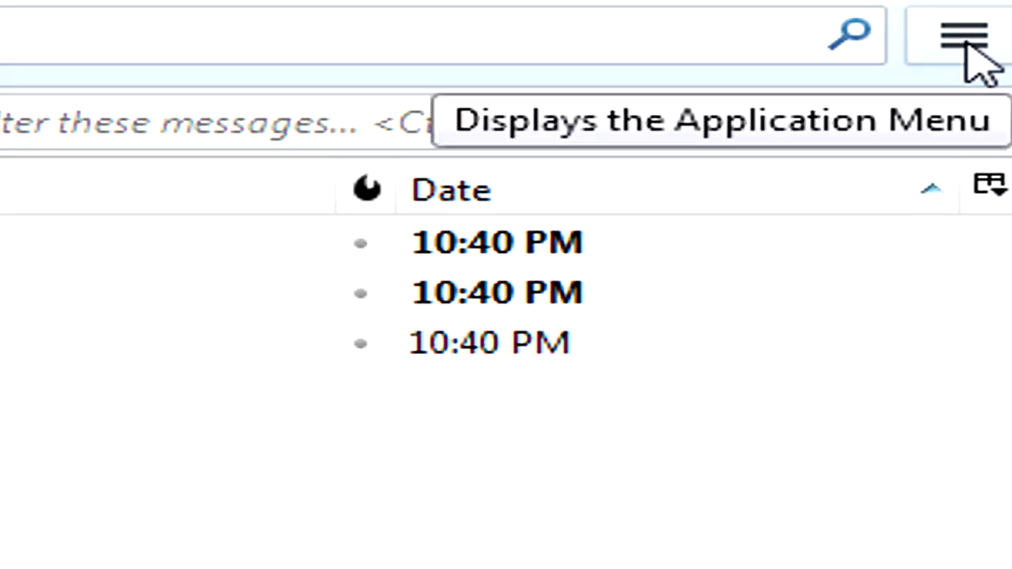
pyautogui.click(964, 40)
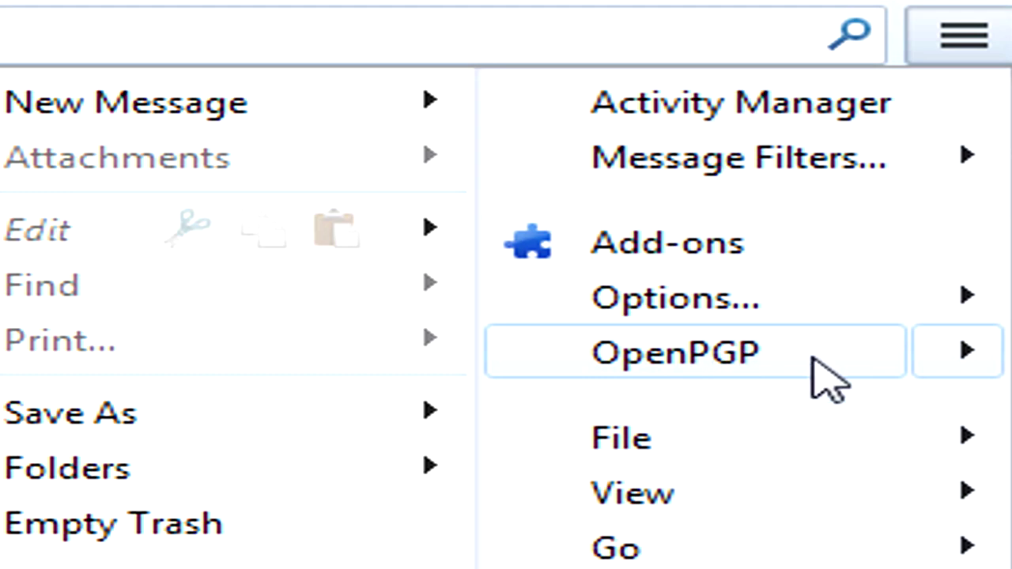
pyautogui.moveTo(941, 352)
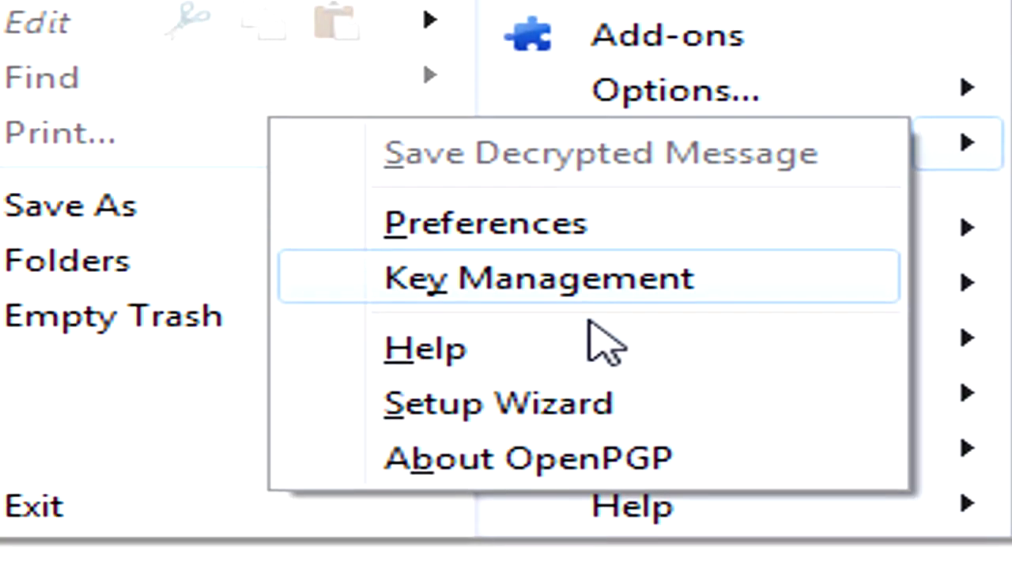
pyautogui.click(599, 406)
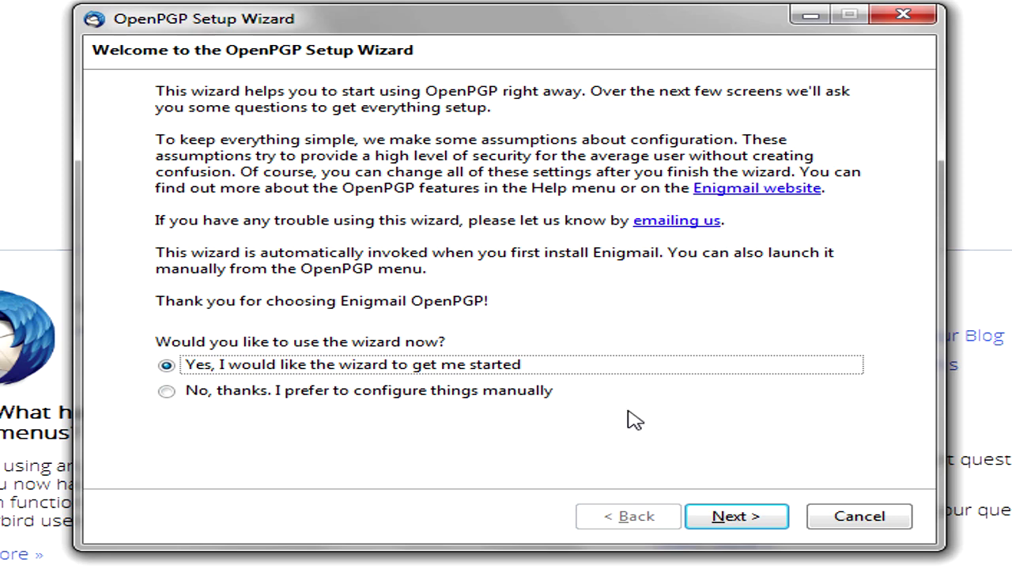
pyautogui.click(721, 516)
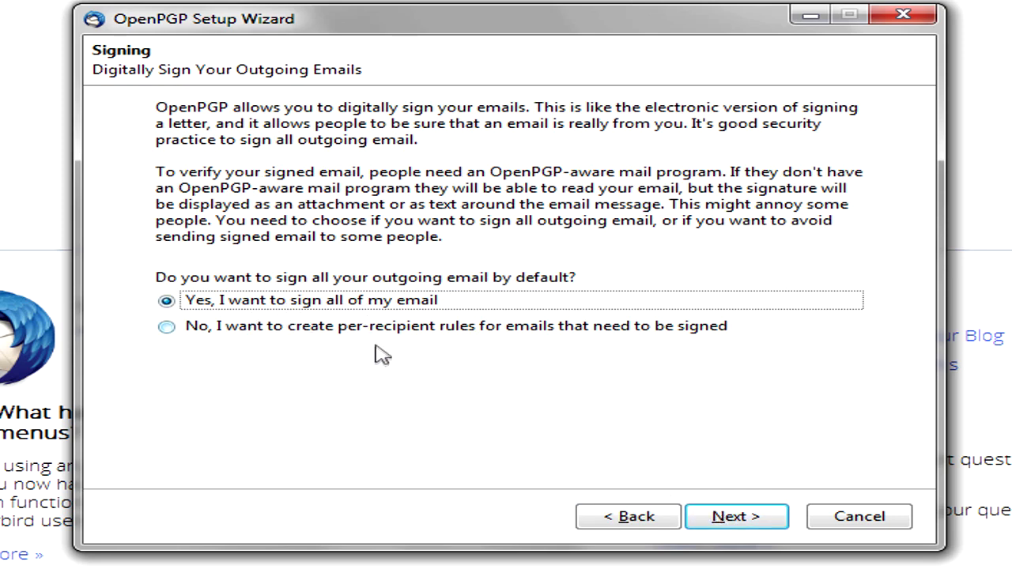
# Step: Keep signing on, encryption off and the recommended settings, and choose to create a new key pair
pyautogui.click(714, 517)
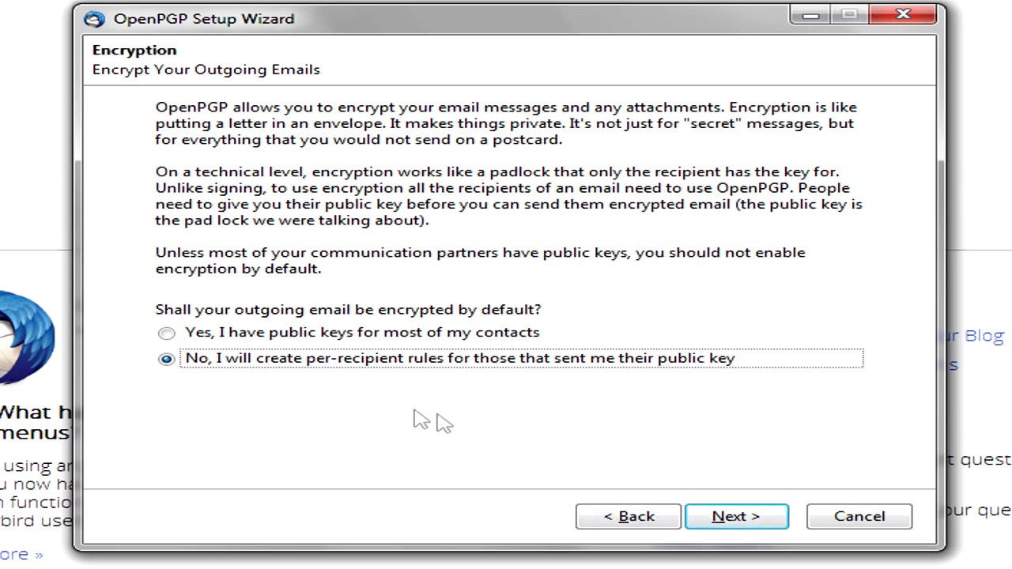
pyautogui.click(735, 515)
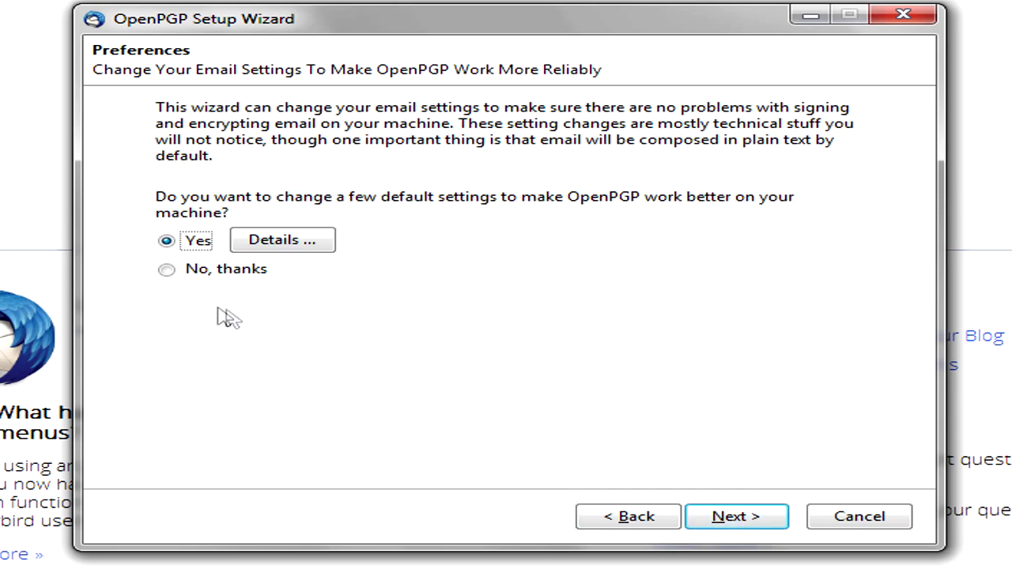
pyautogui.click(286, 246)
pyautogui.moveTo(490, 166); pyautogui.dragTo(707, 54)
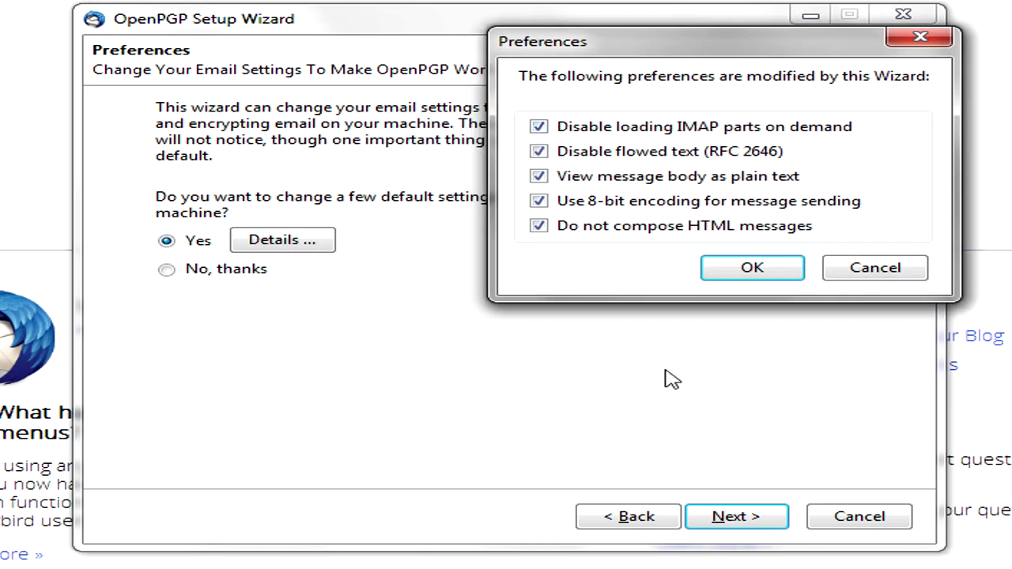
pyautogui.click(748, 267)
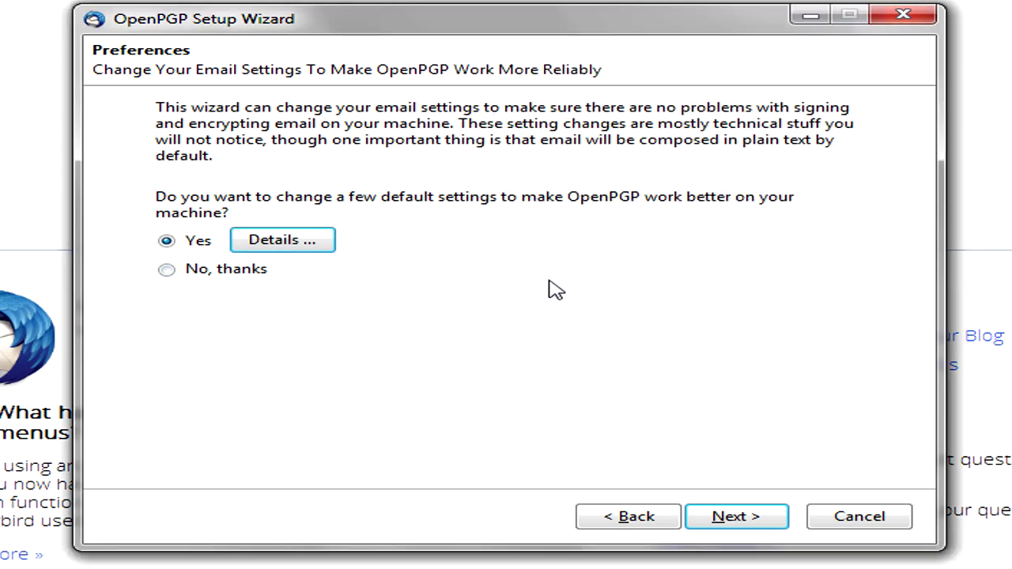
pyautogui.click(748, 522)
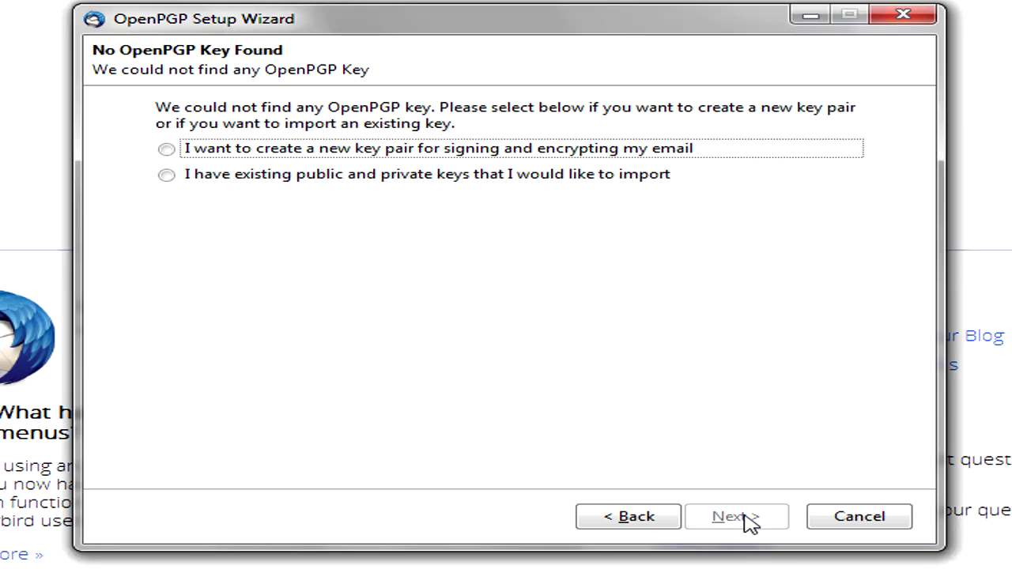
pyautogui.click(258, 149)
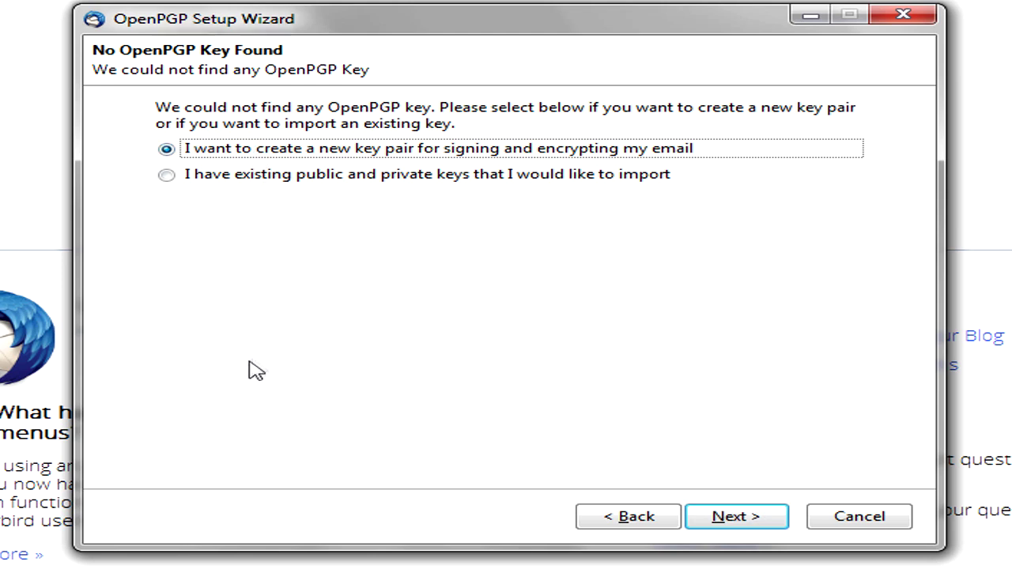
pyautogui.click(751, 524)
# Step: Enter and confirm the new key's passphrase, then continue past the summary to generate the key
pyautogui.click(319, 334)
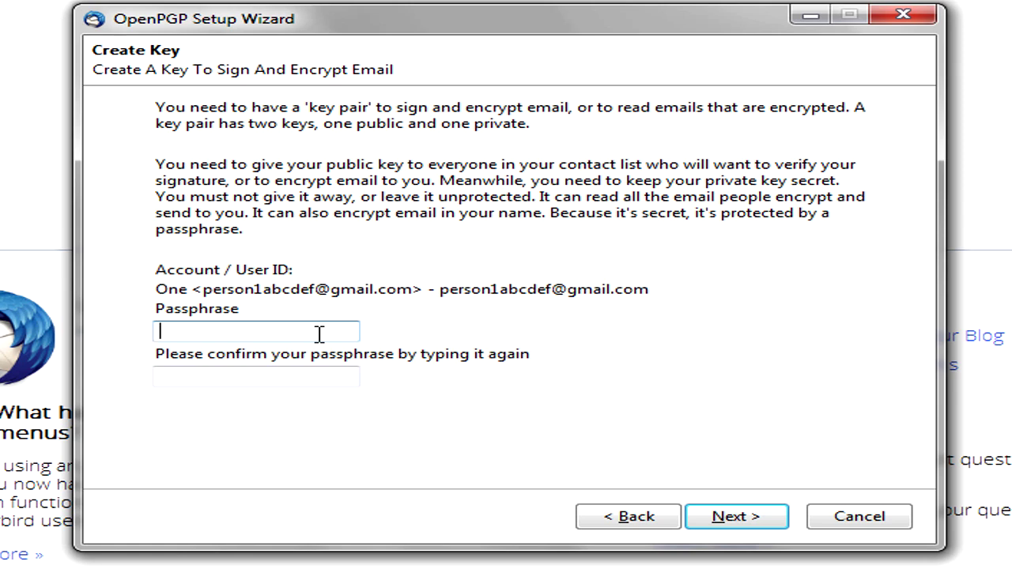
pyautogui.write('***********')
pyautogui.press('Tab')
pyautogui.write('***********')
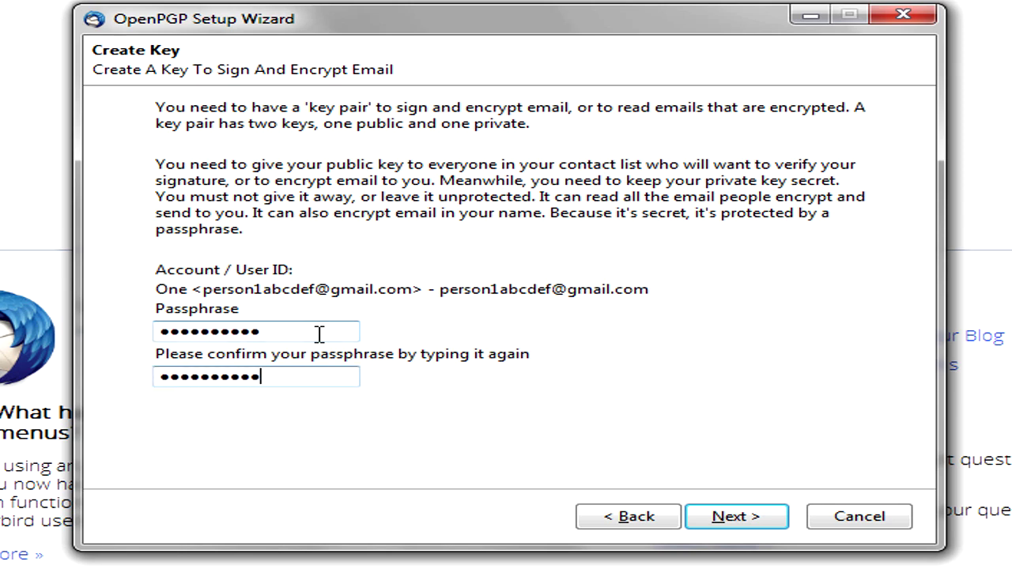
pyautogui.click(753, 524)
pyautogui.click(753, 521)
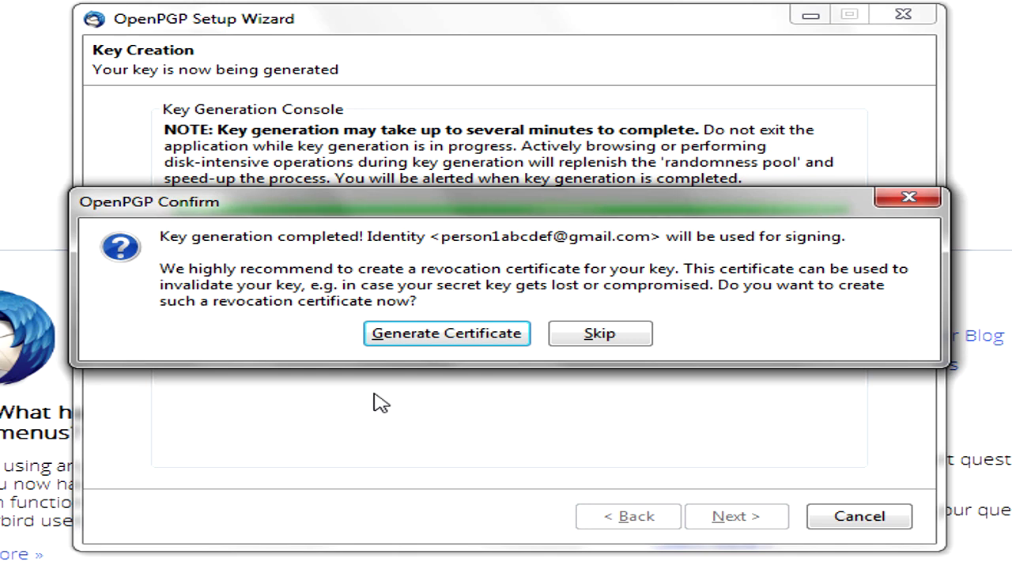
# Step: Save a revocation certificate, unlocking the key with its passphrase, then finish the wizard
pyautogui.click(432, 346)
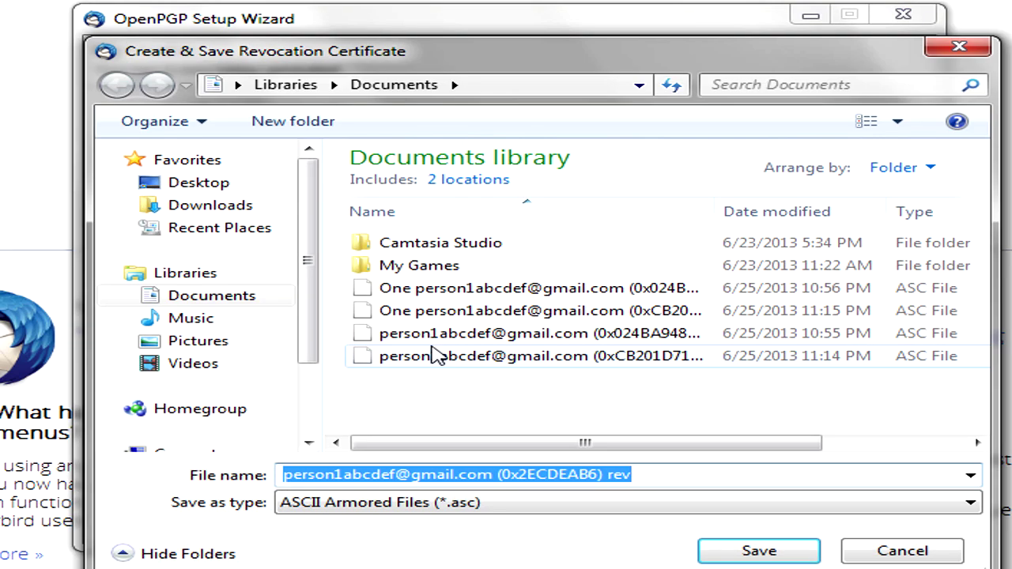
pyautogui.click(751, 551)
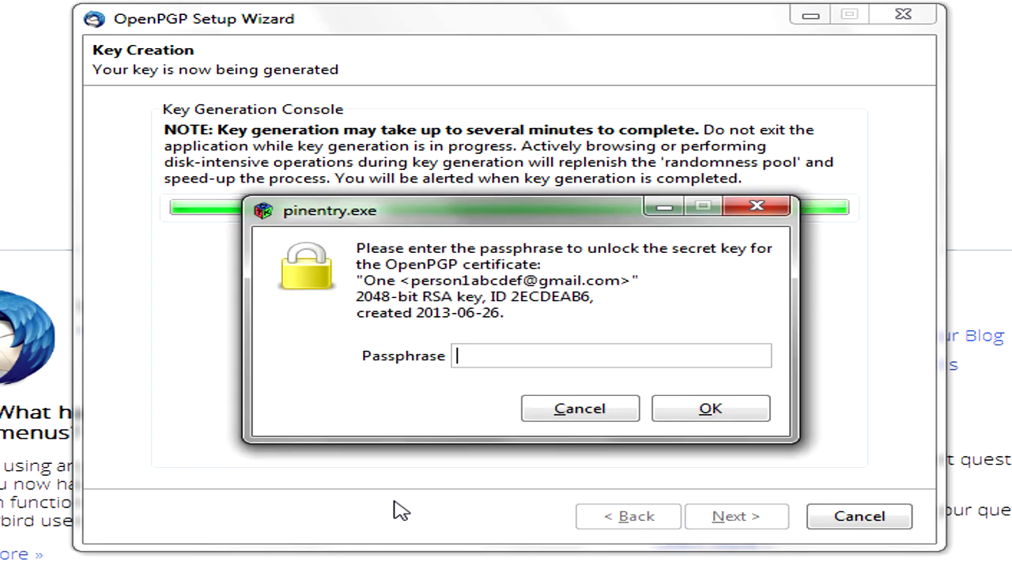
pyautogui.write('***********')
pyautogui.press('Return')
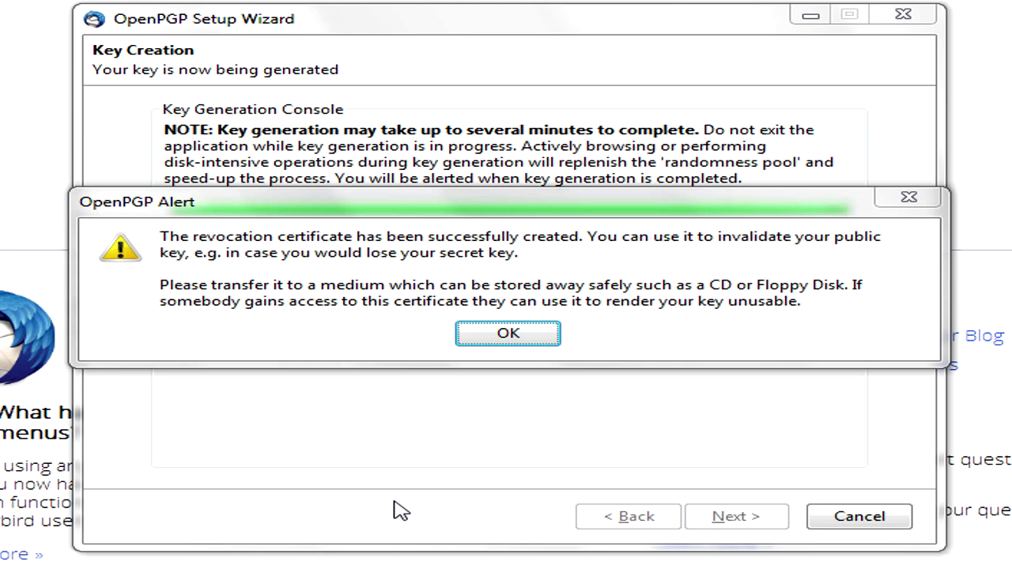
pyautogui.click(527, 335)
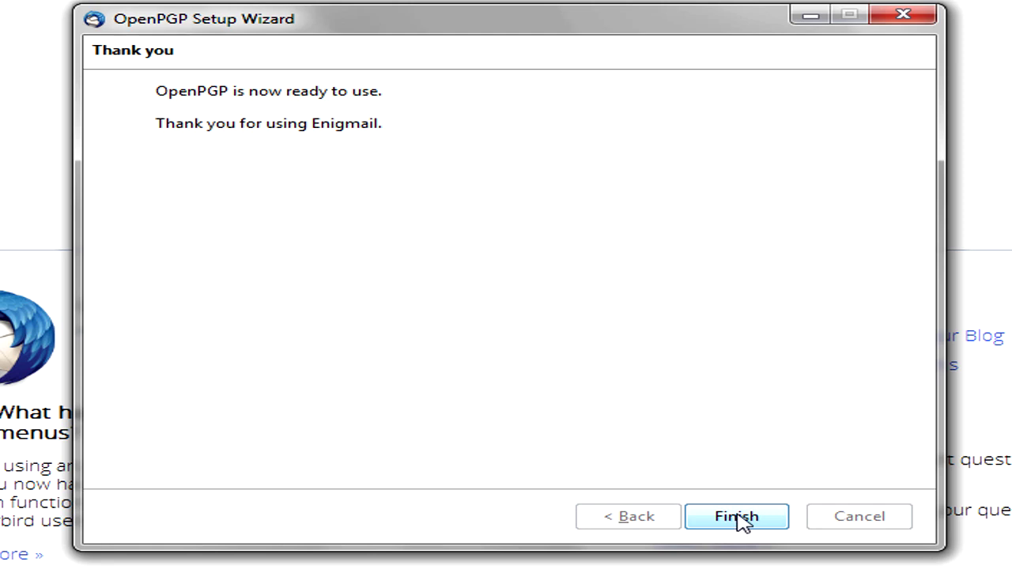
pyautogui.click(737, 518)
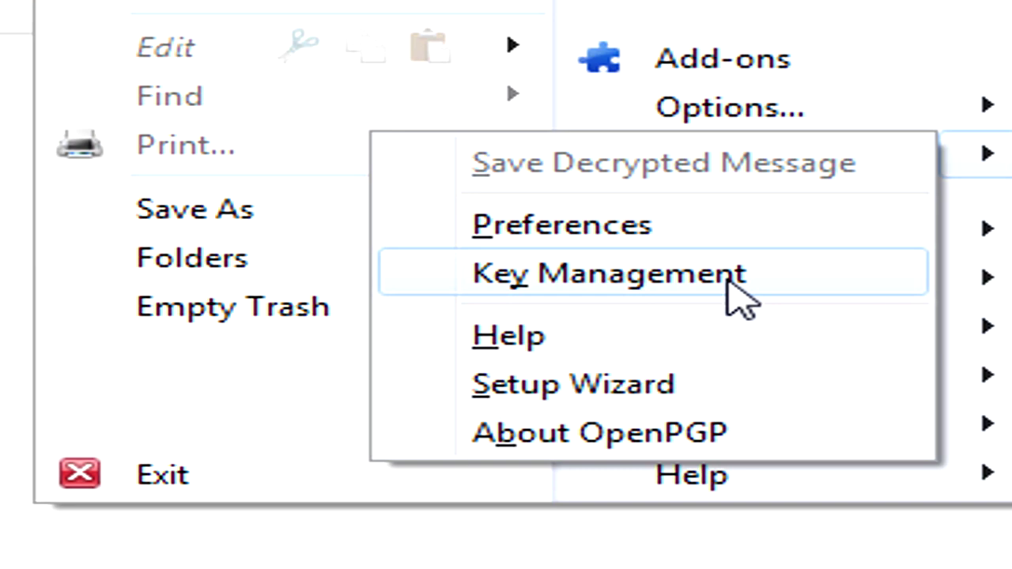
# Step: In OpenPGP Key Management, choose to email the new key's public key
pyautogui.click(729, 276)
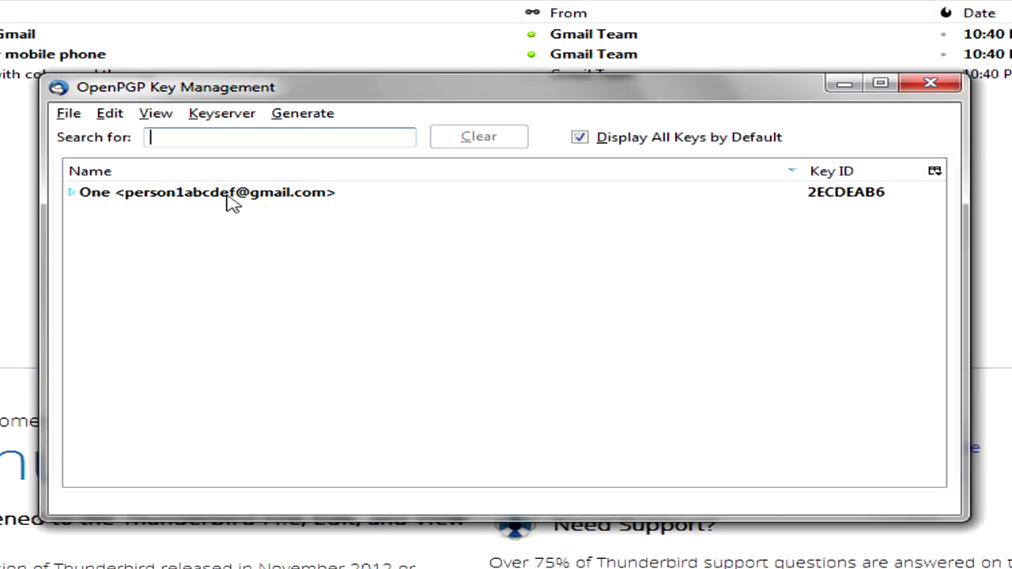
pyautogui.click(637, 142)
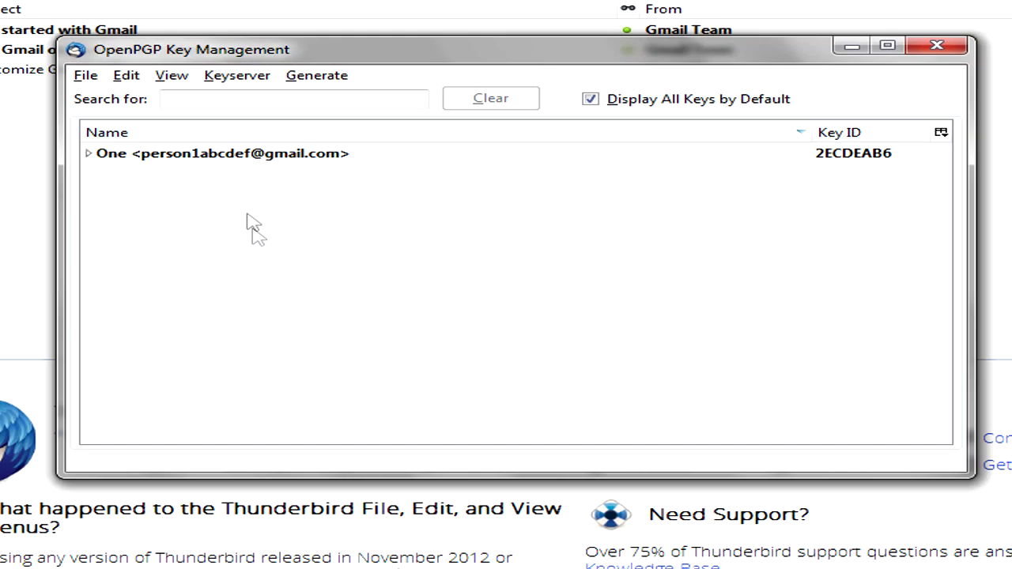
pyautogui.rightClick(215, 159)
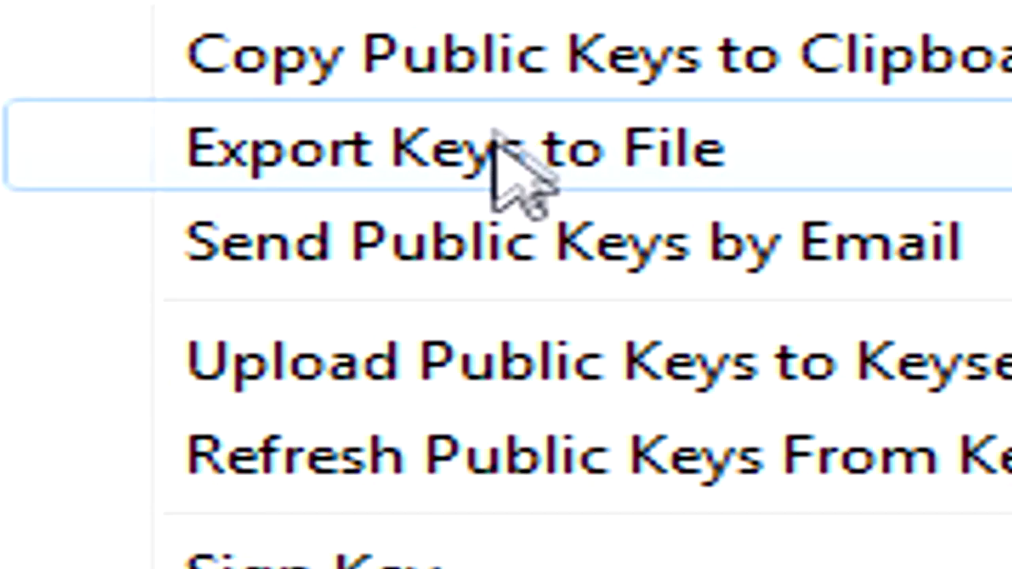
pyautogui.click(423, 196)
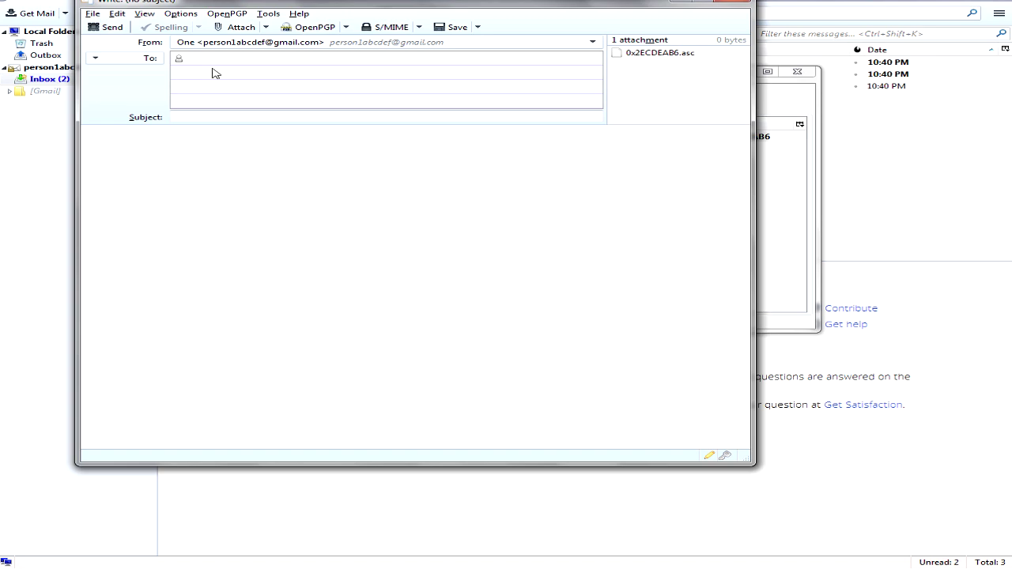
# Step: Address the key message to the second account with subject 'Attachment' and send it
pyautogui.press('Tab')
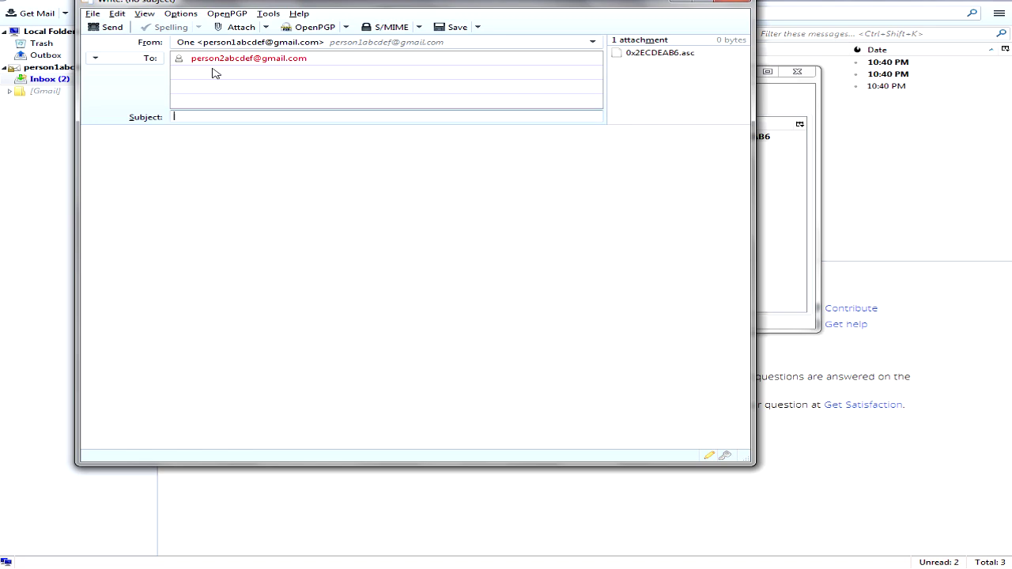
pyautogui.write('Attachment')
pyautogui.click(99, 29)
pyautogui.click(516, 296)
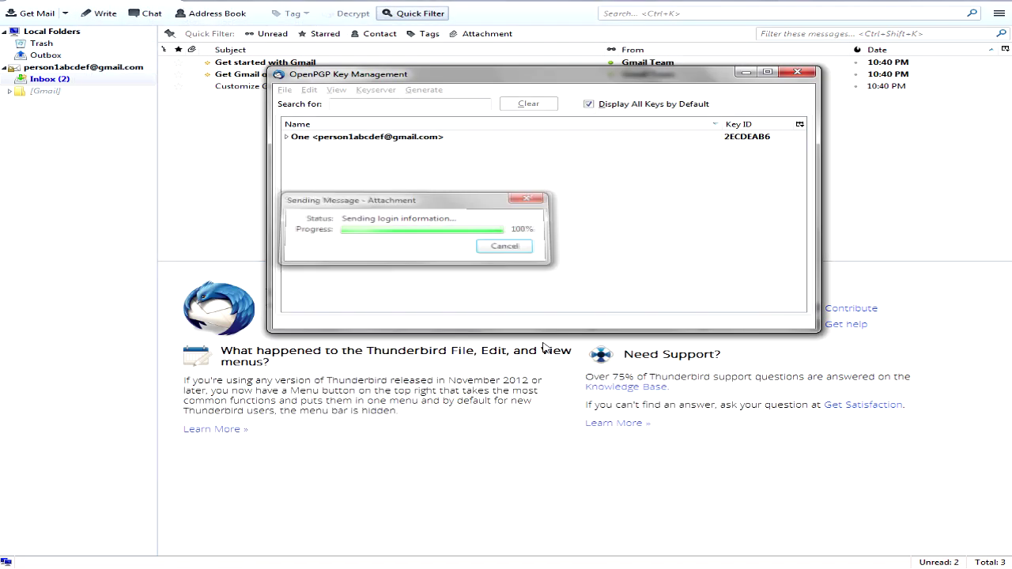
pyautogui.moveTo(506, 563)
pyautogui.click(546, 494)
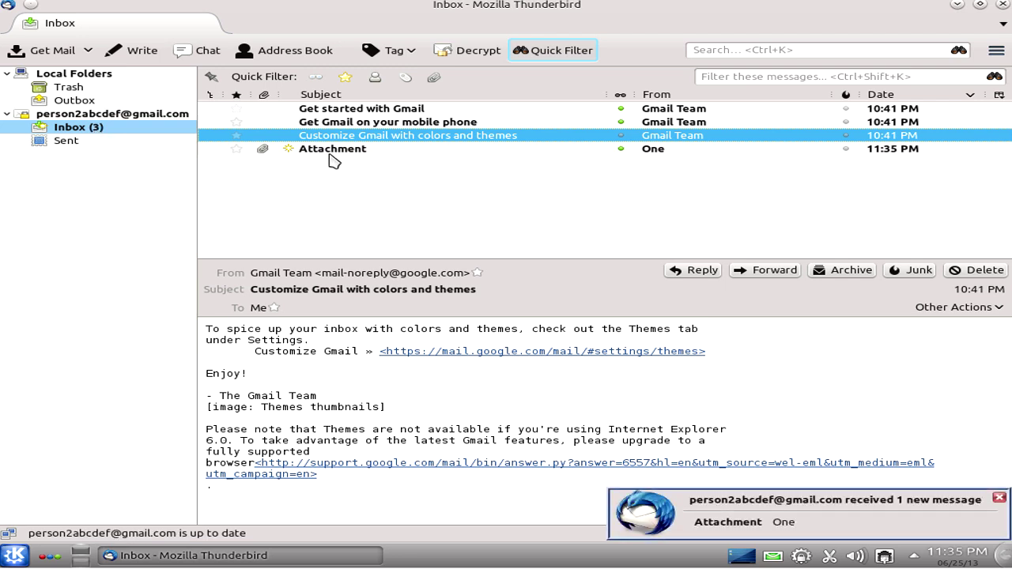
# Step: Open the Attachment message and import public key 2ECDEAB6 from the attached 0x2ECDEAB6.asc
pyautogui.press('Down')
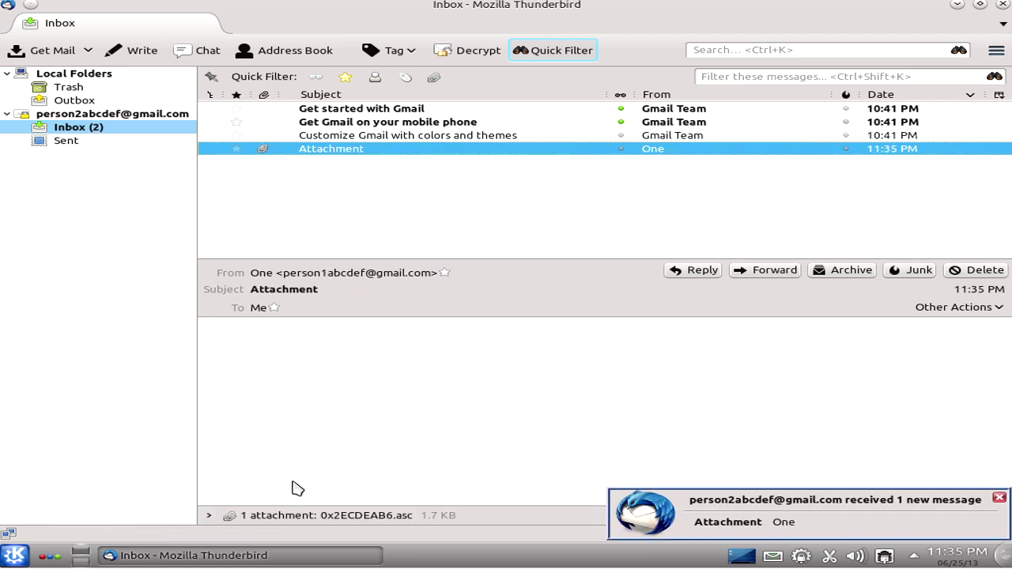
pyautogui.click(215, 519)
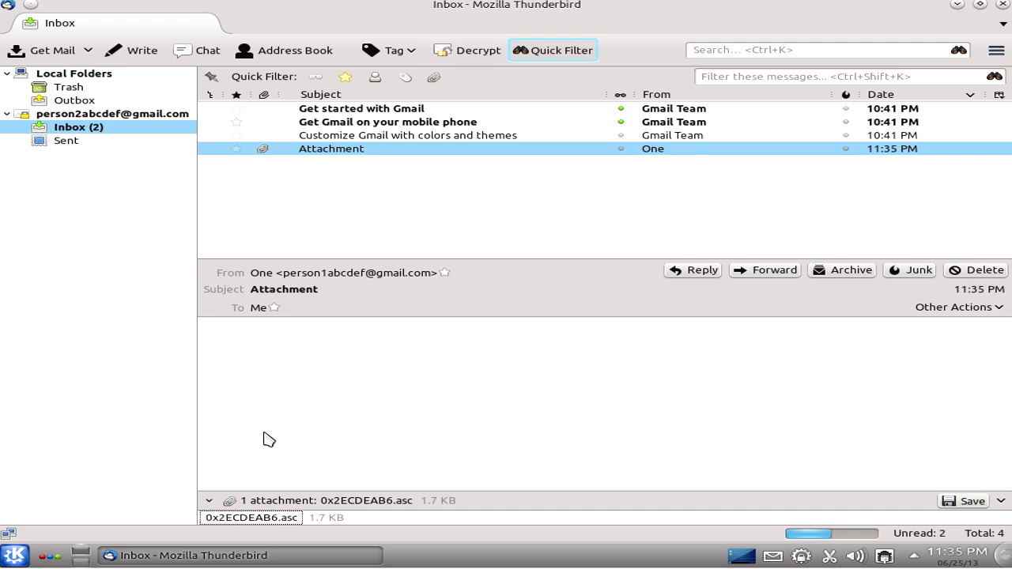
pyautogui.doubleClick(263, 518)
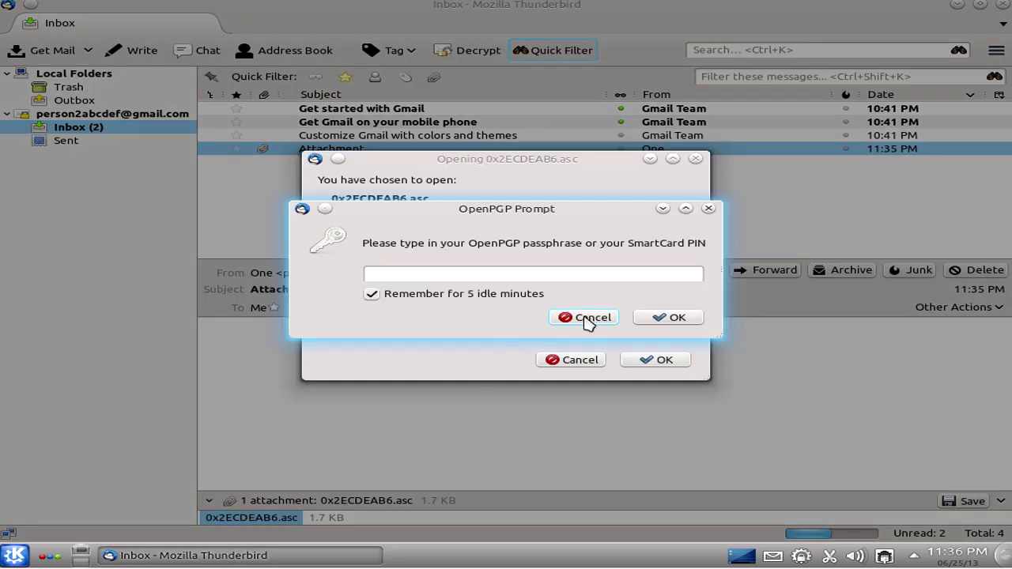
pyautogui.click(587, 317)
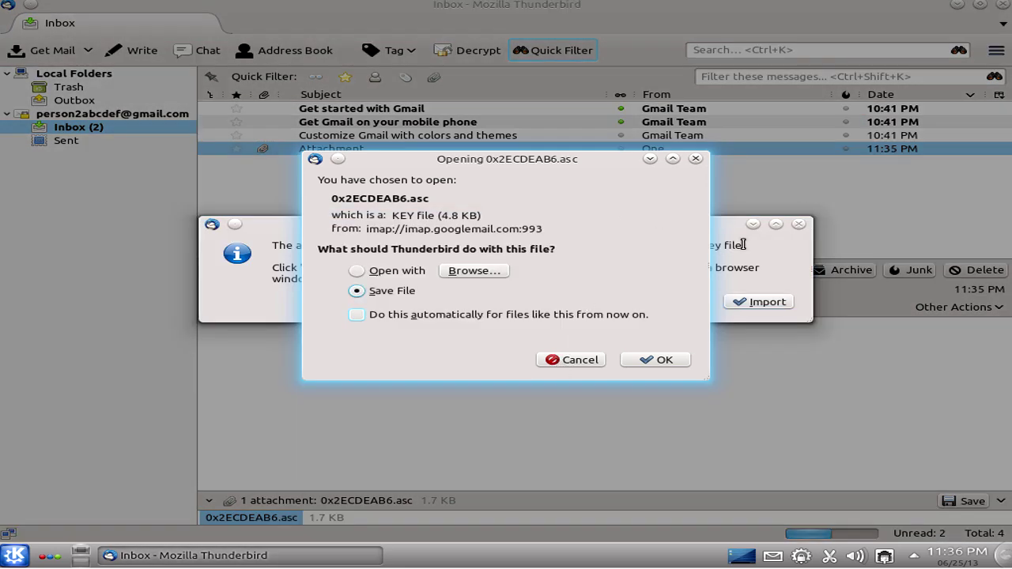
pyautogui.click(743, 245)
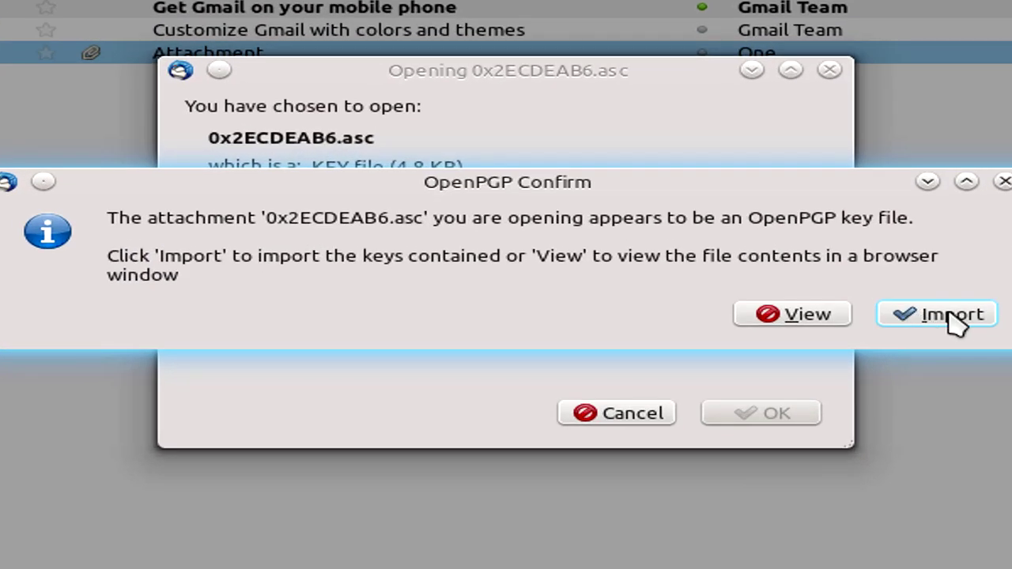
pyautogui.click(955, 316)
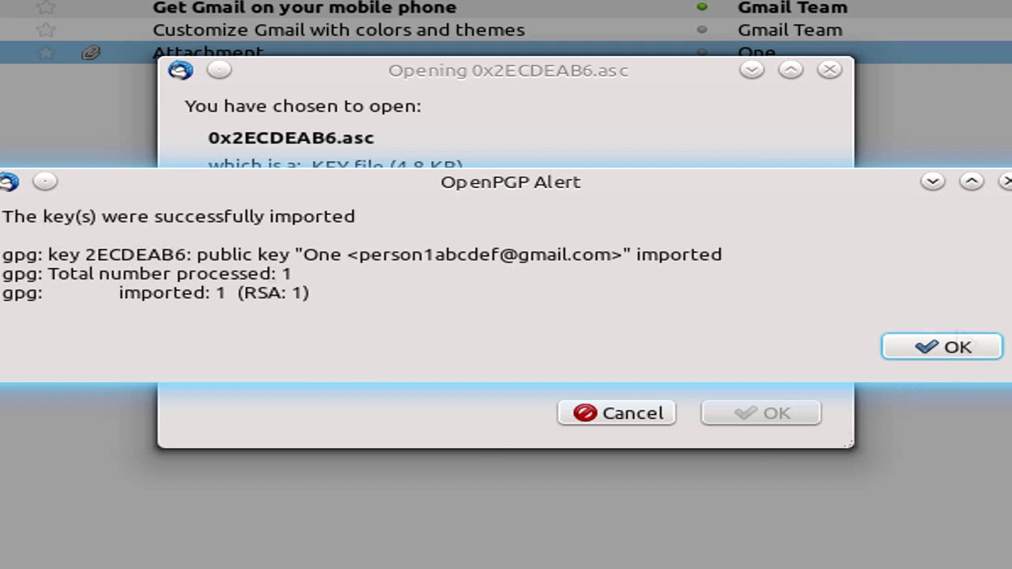
pyautogui.click(959, 347)
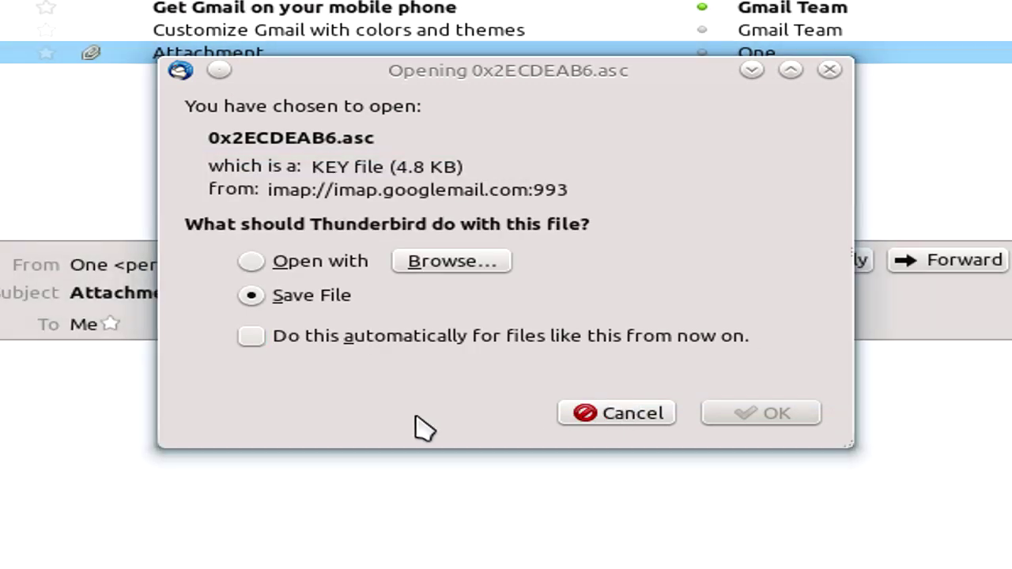
pyautogui.press('Escape')
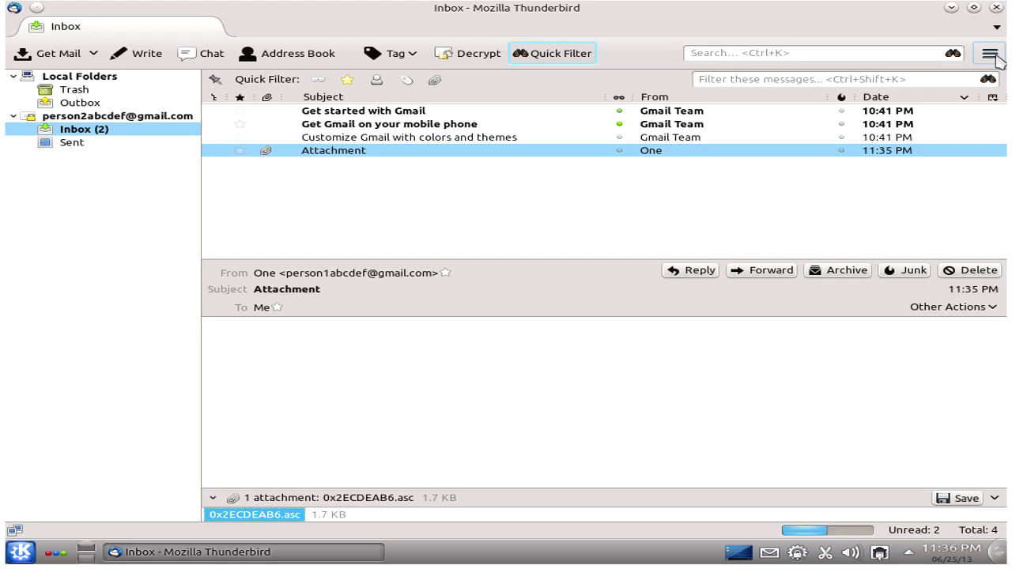
# Step: Launch the OpenPGP setup wizard, keep signing all outgoing email, and choose to create a new key pair
pyautogui.click(990, 53)
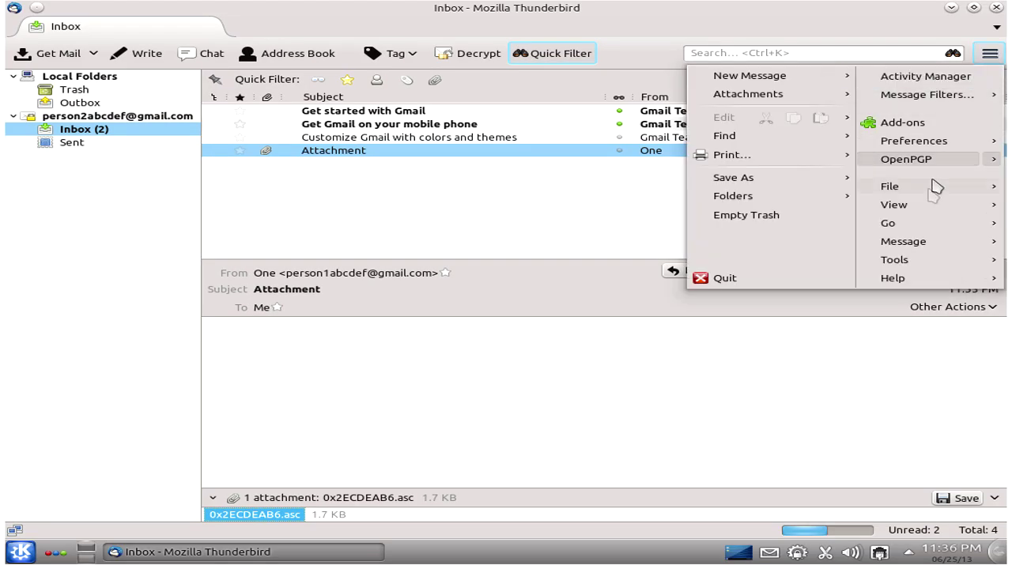
pyautogui.moveTo(962, 162)
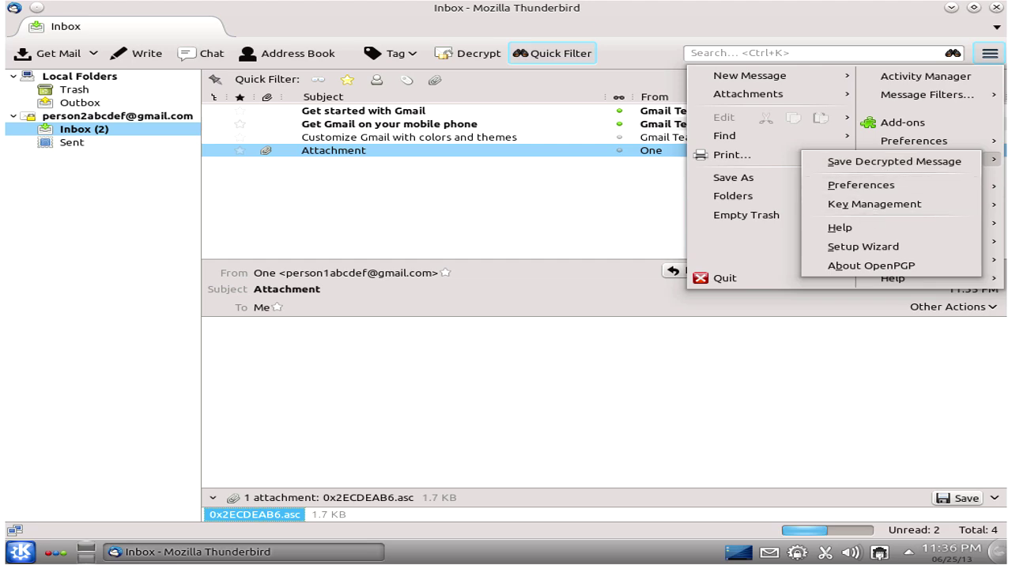
pyautogui.click(875, 204)
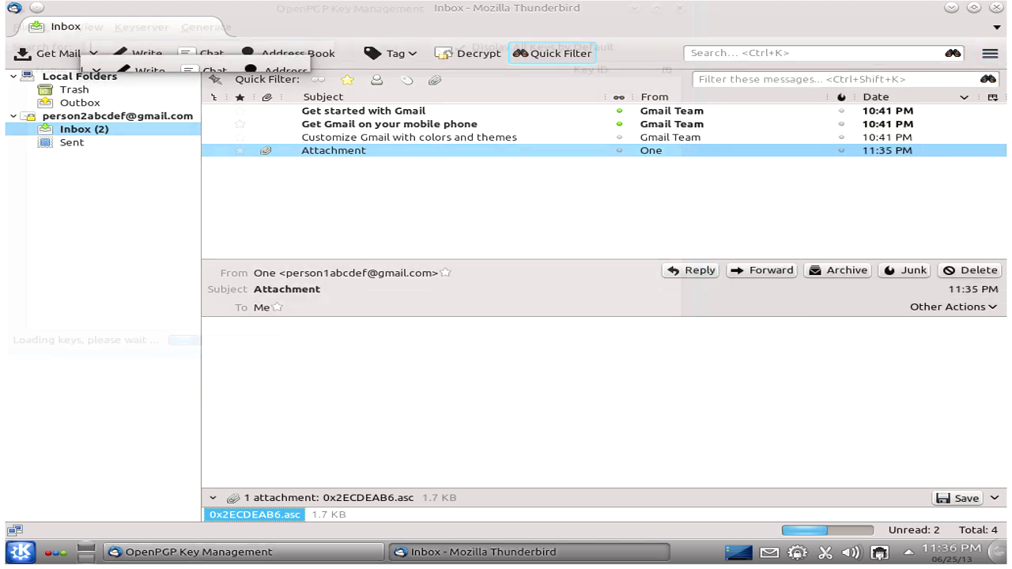
pyautogui.click(991, 55)
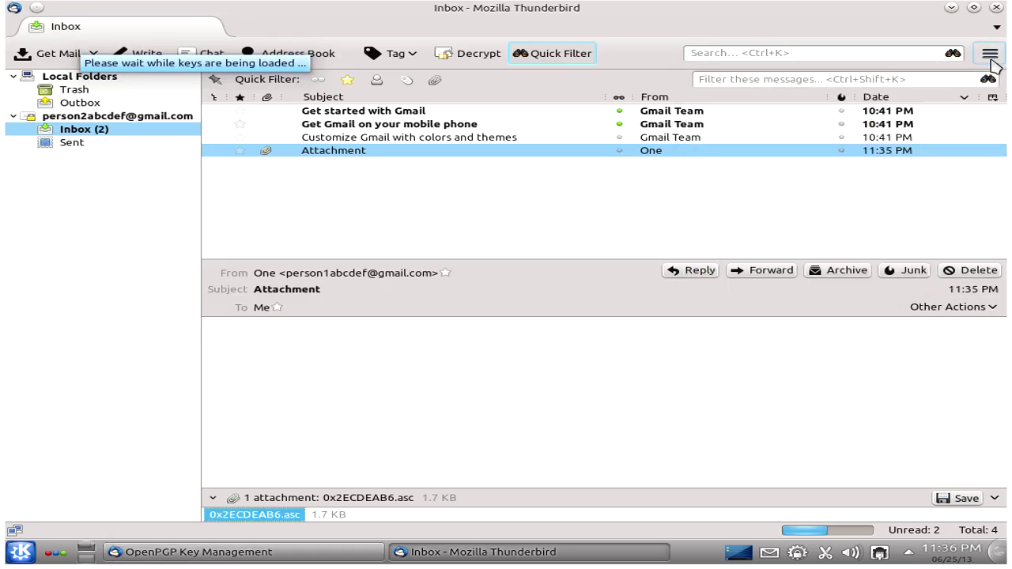
pyautogui.click(989, 53)
pyautogui.moveTo(949, 159)
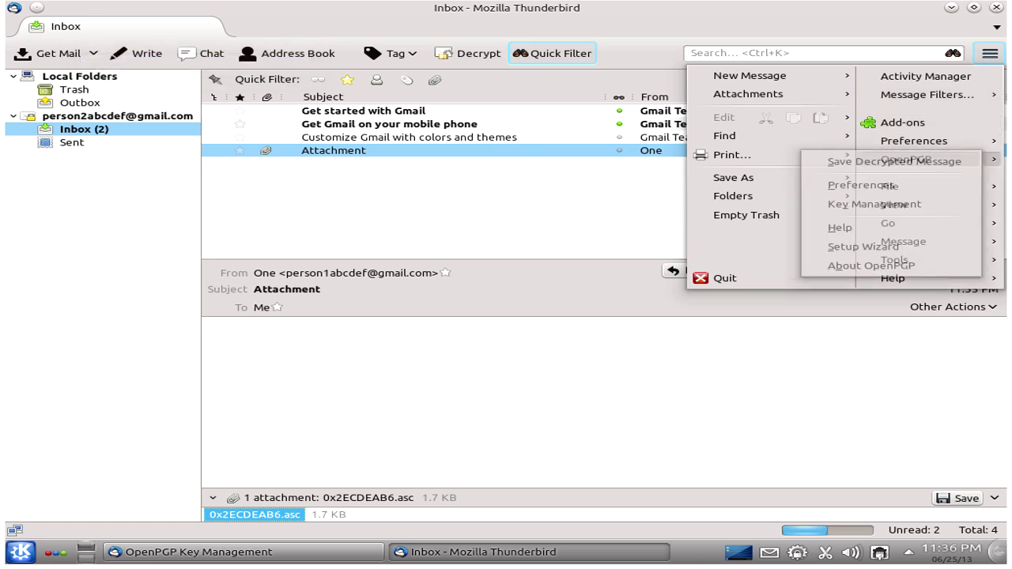
pyautogui.click(862, 246)
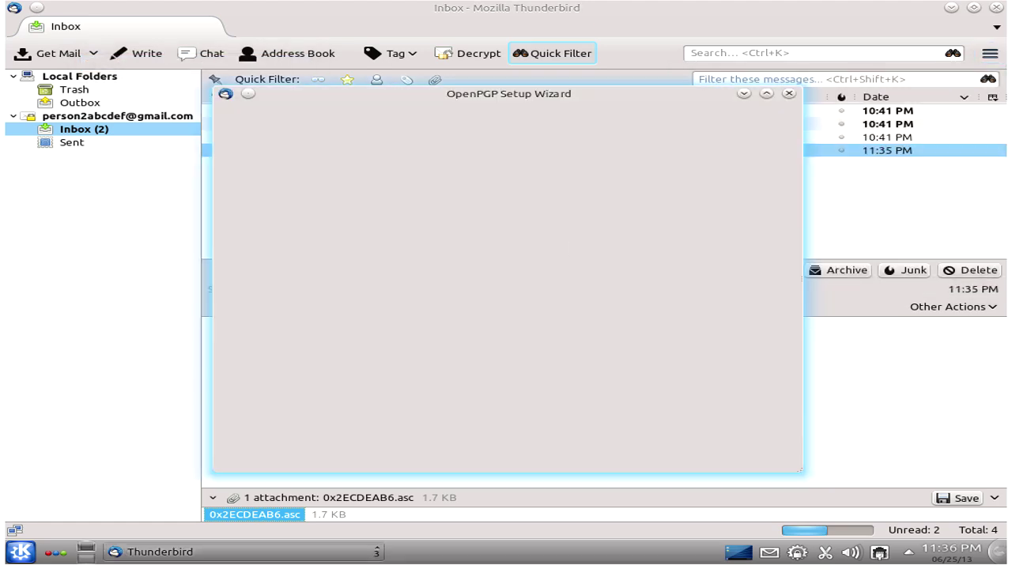
pyautogui.click(753, 452)
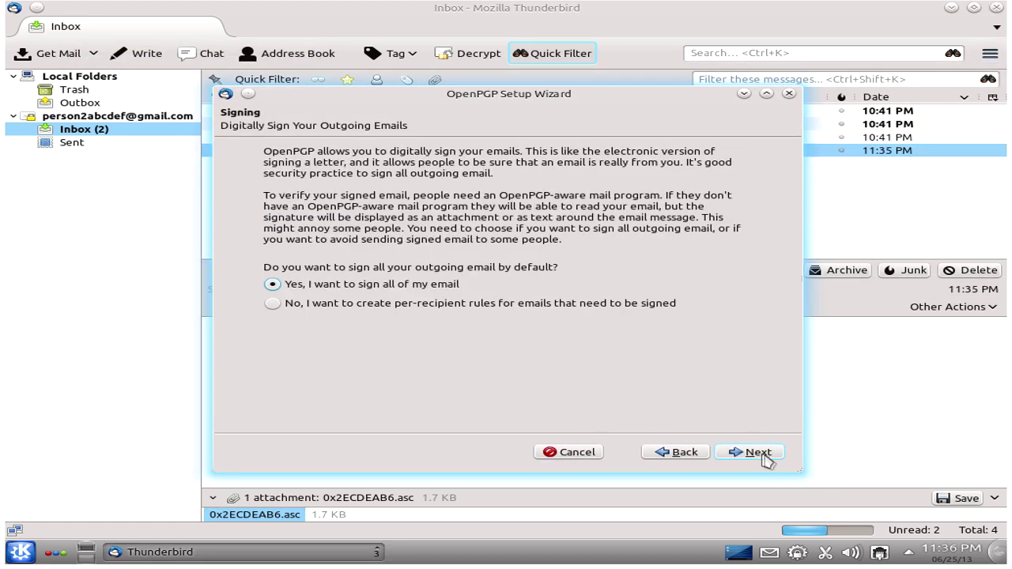
pyautogui.click(743, 453)
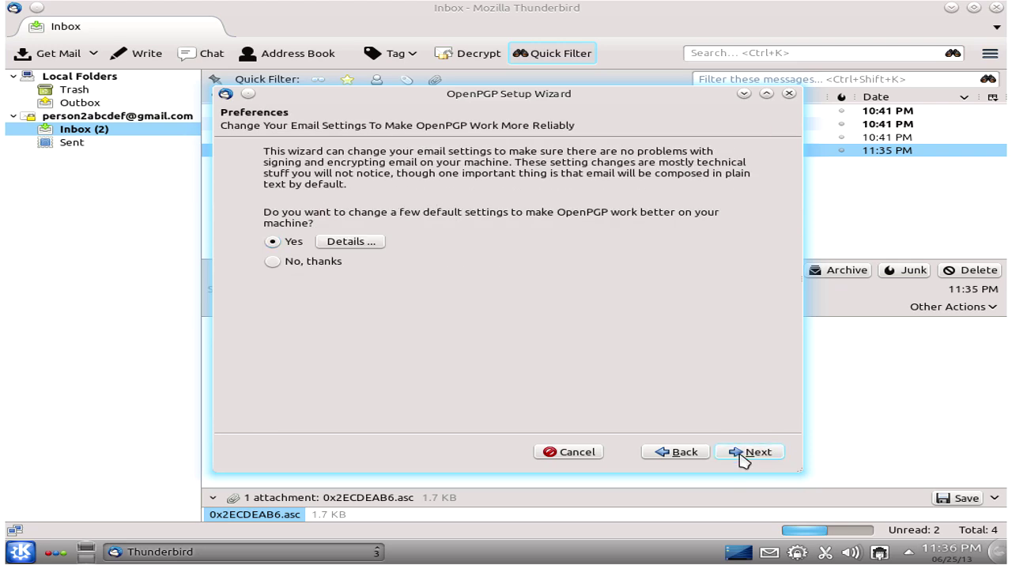
pyautogui.click(744, 453)
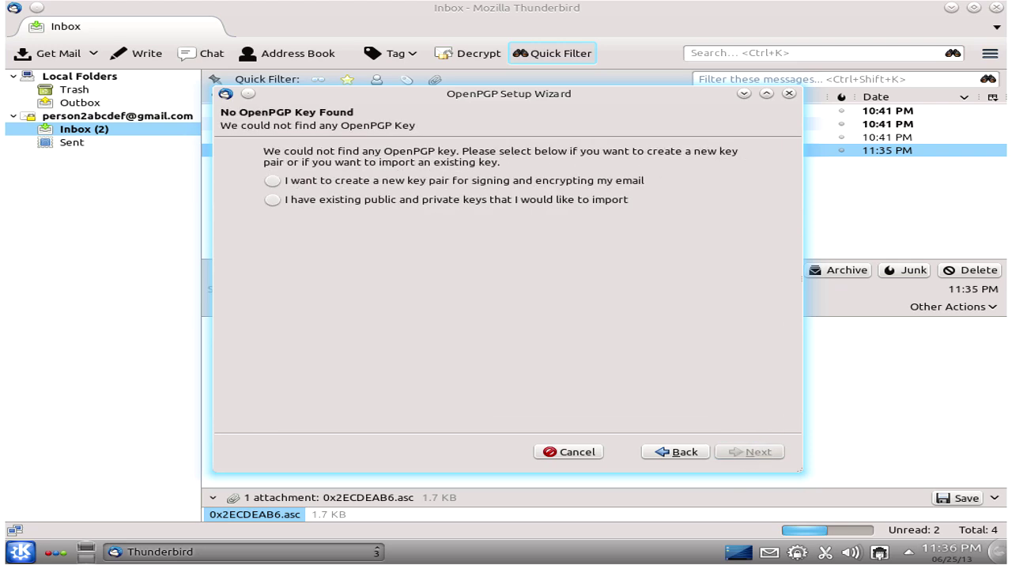
pyautogui.click(467, 180)
pyautogui.click(753, 452)
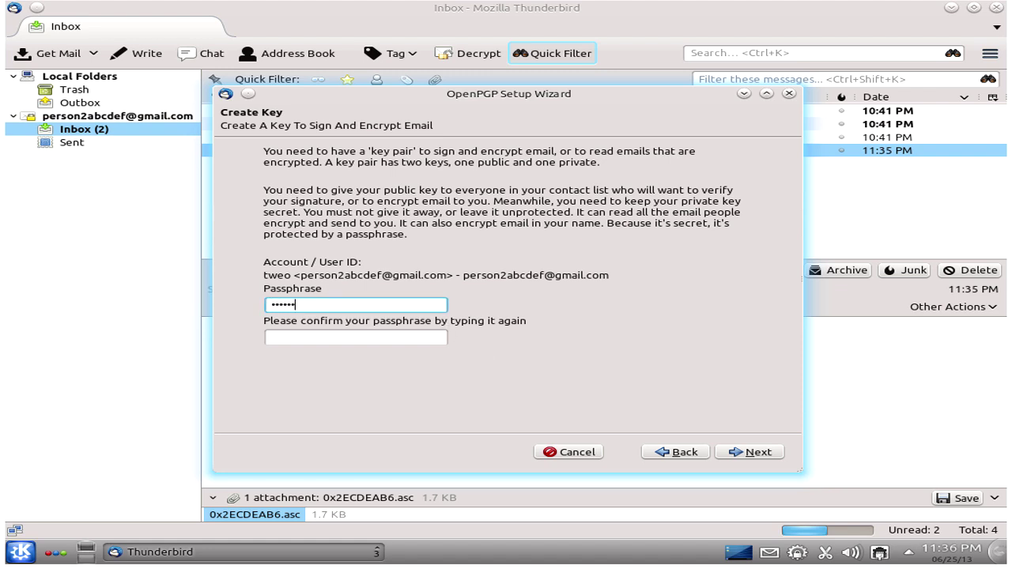
# Step: Confirm the passphrase, generate the 2048-bit key, skip the revocation certificate and finish
pyautogui.click(356, 337)
pyautogui.write('••')
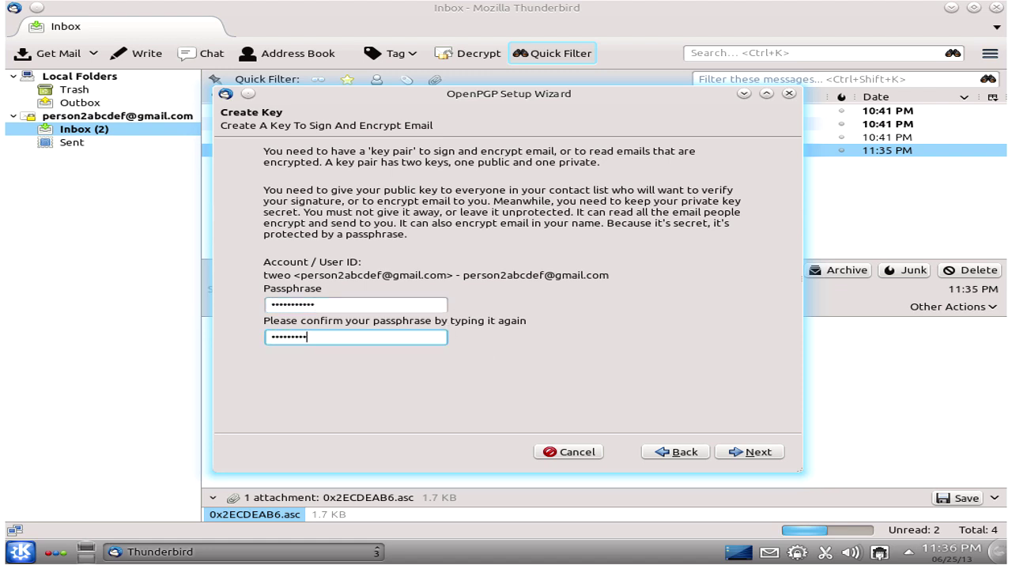
pyautogui.press('Return')
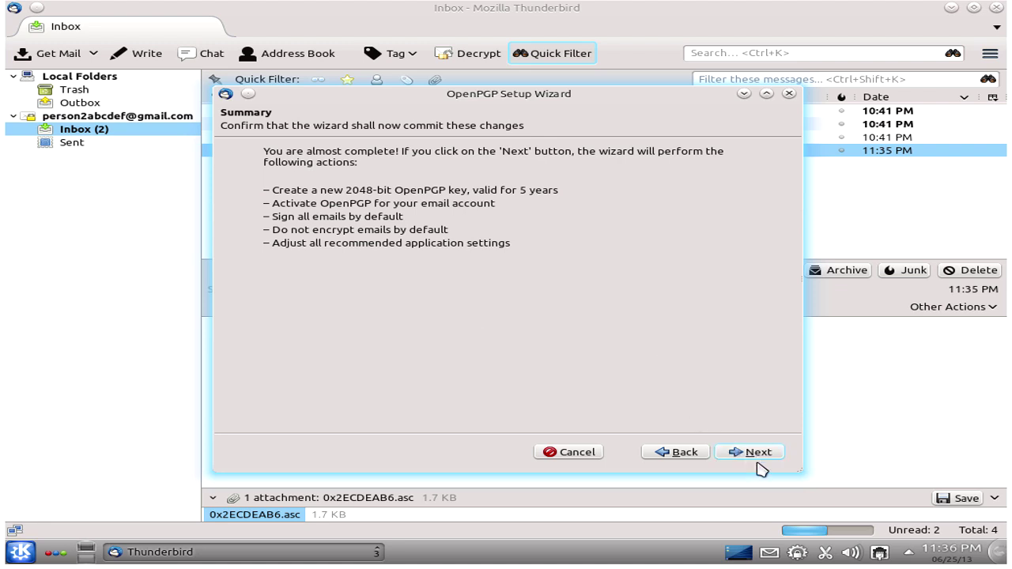
pyautogui.click(760, 453)
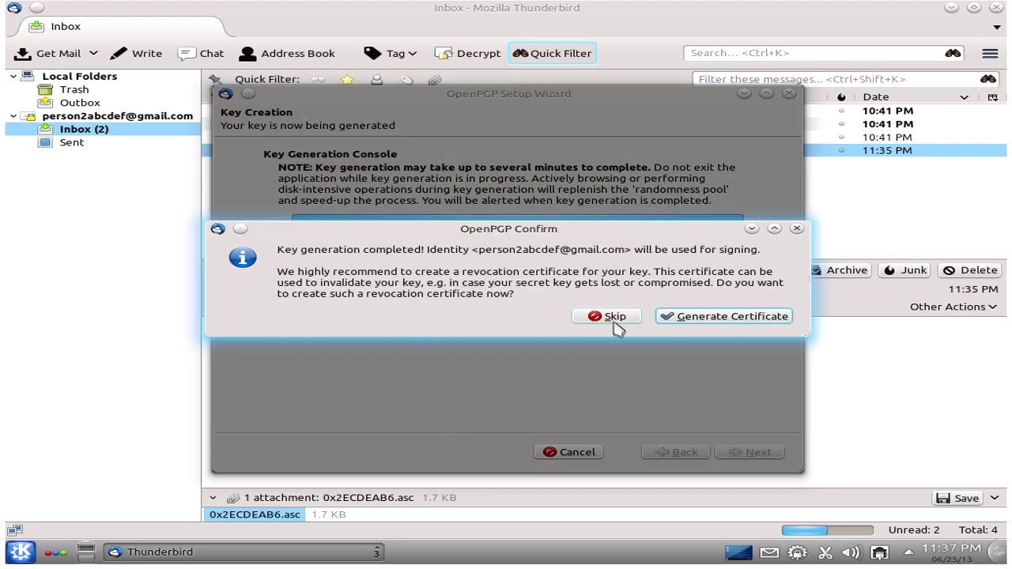
pyautogui.click(608, 316)
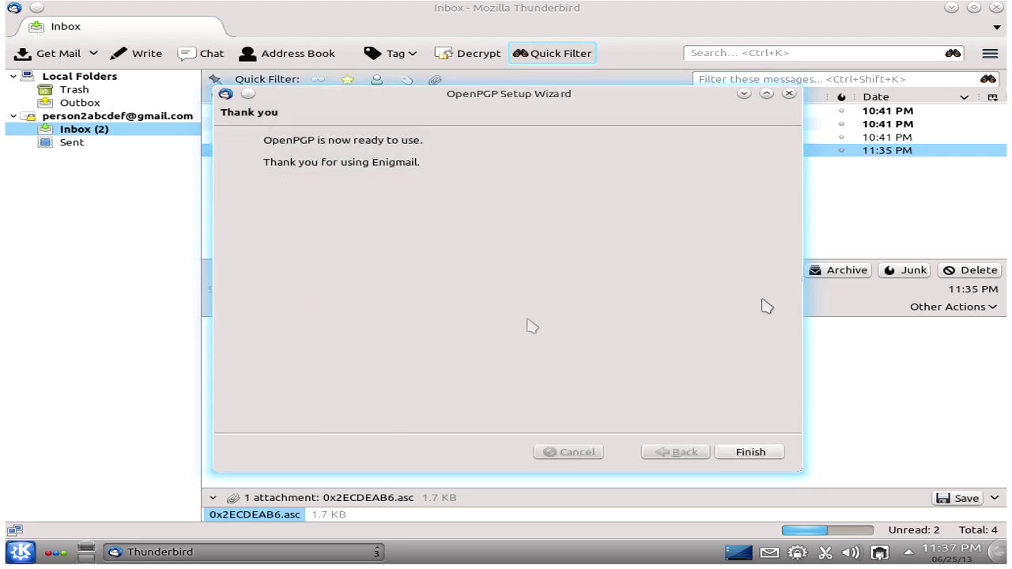
pyautogui.click(759, 452)
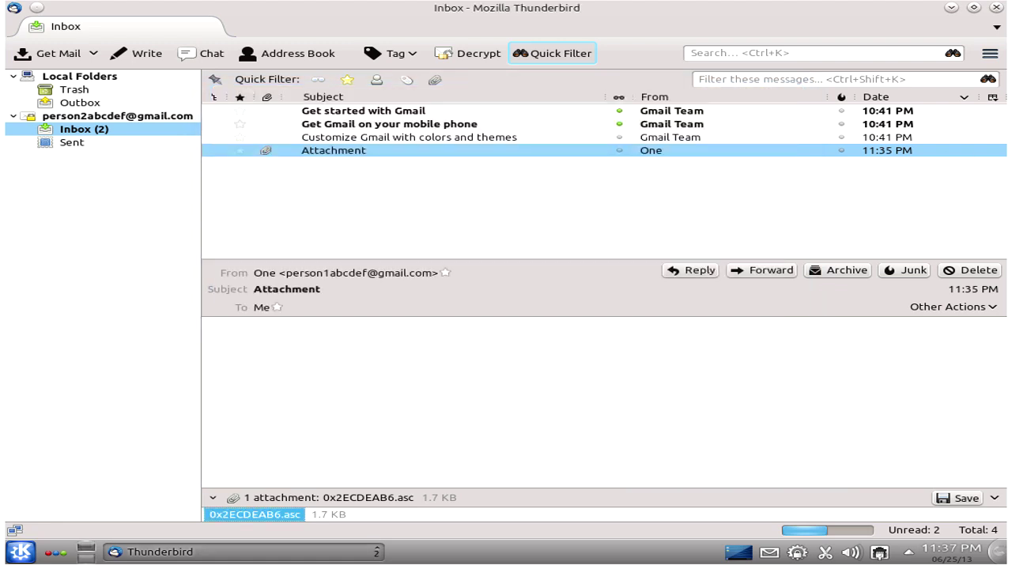
# Step: Open OpenPGP Key Management and toggle the show-all-keys option to reveal the new key
pyautogui.click(992, 55)
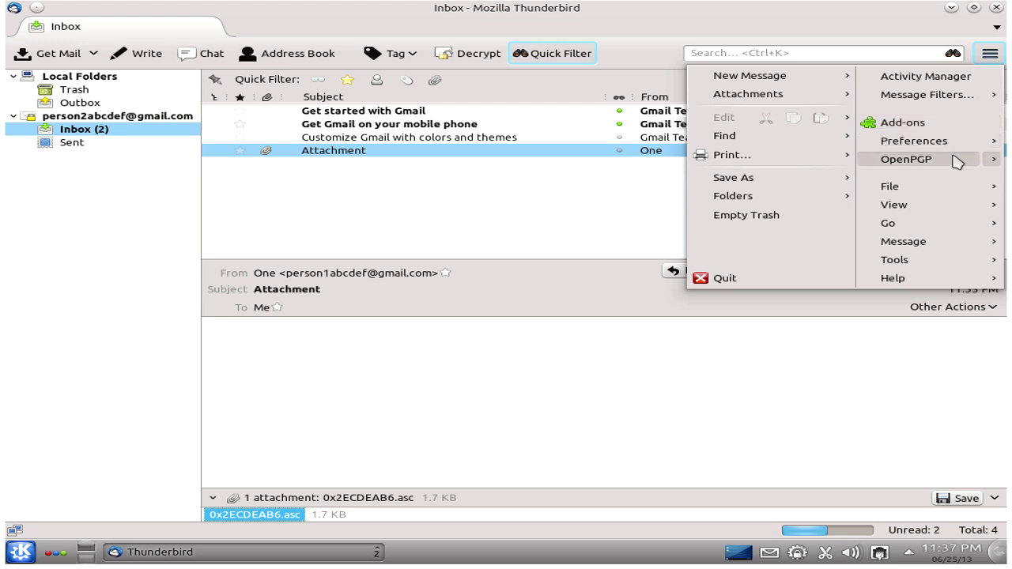
pyautogui.moveTo(969, 166)
pyautogui.click(837, 204)
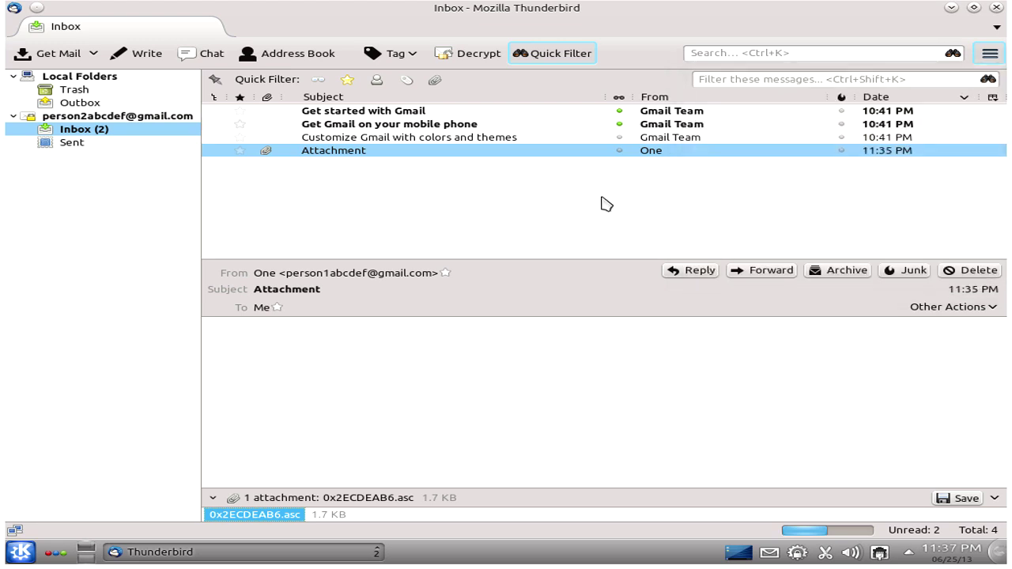
pyautogui.click(122, 91)
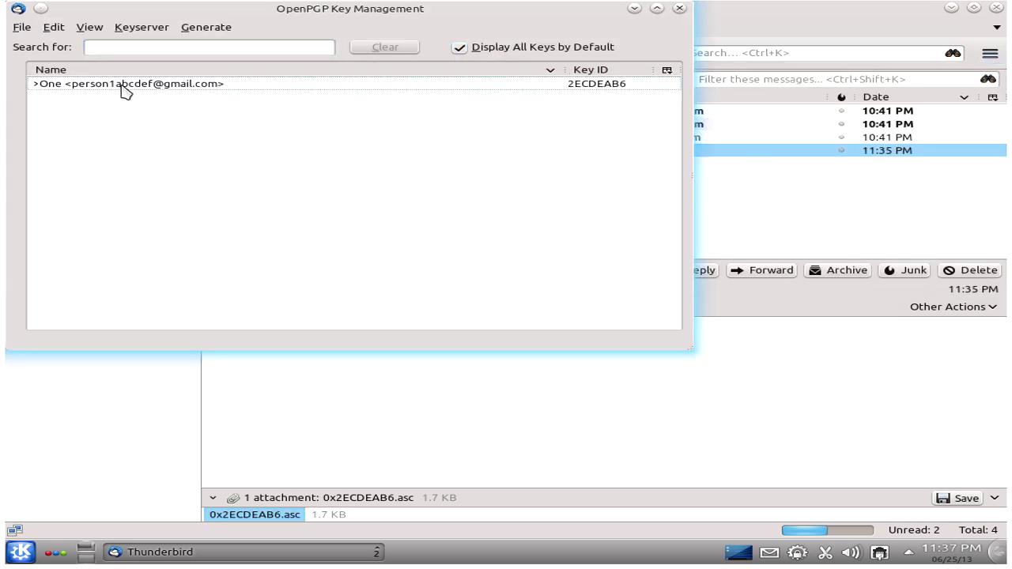
pyautogui.rightClick(93, 113)
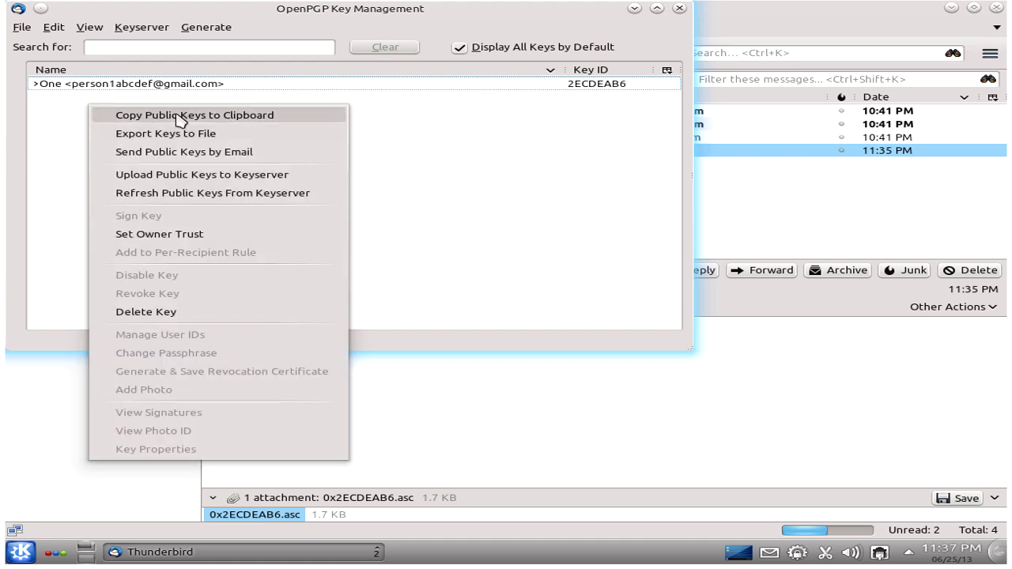
pyautogui.click(348, 116)
pyautogui.click(462, 48)
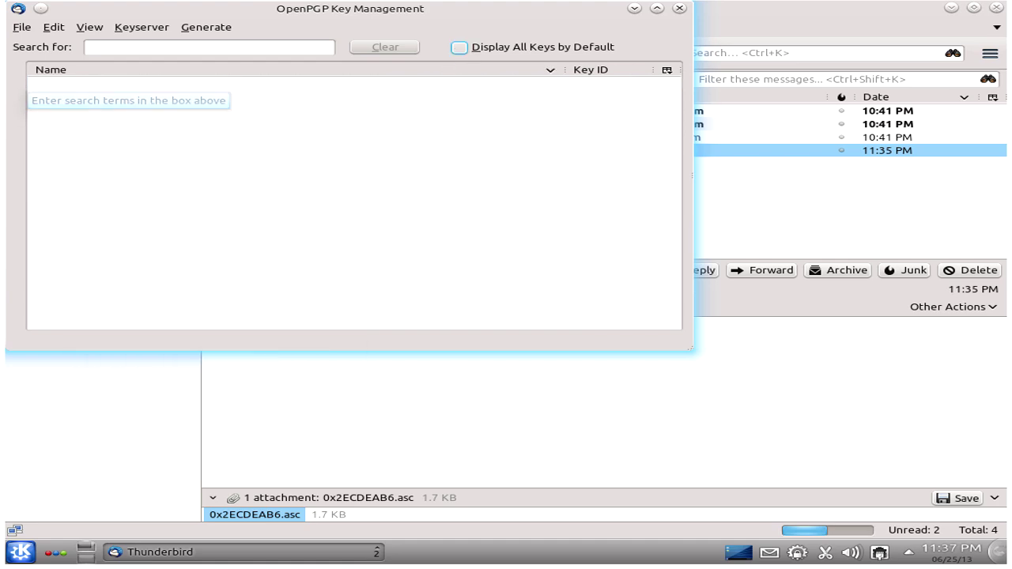
pyautogui.click(461, 48)
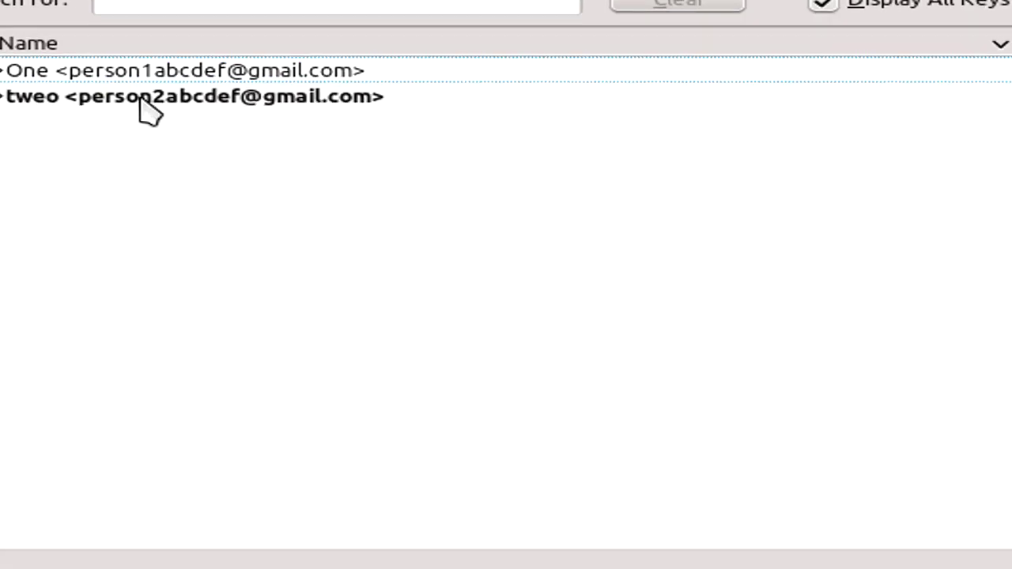
# Step: Email the new public key 0x3E8375E0.asc to the first account with subject 'Pub', signing only the text
pyautogui.rightClick(183, 131)
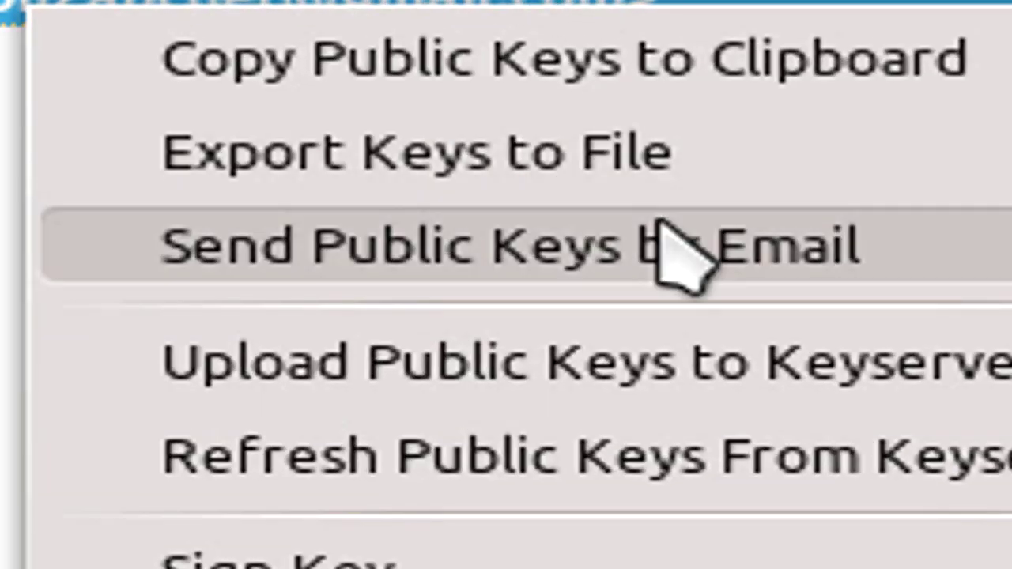
pyautogui.click(682, 255)
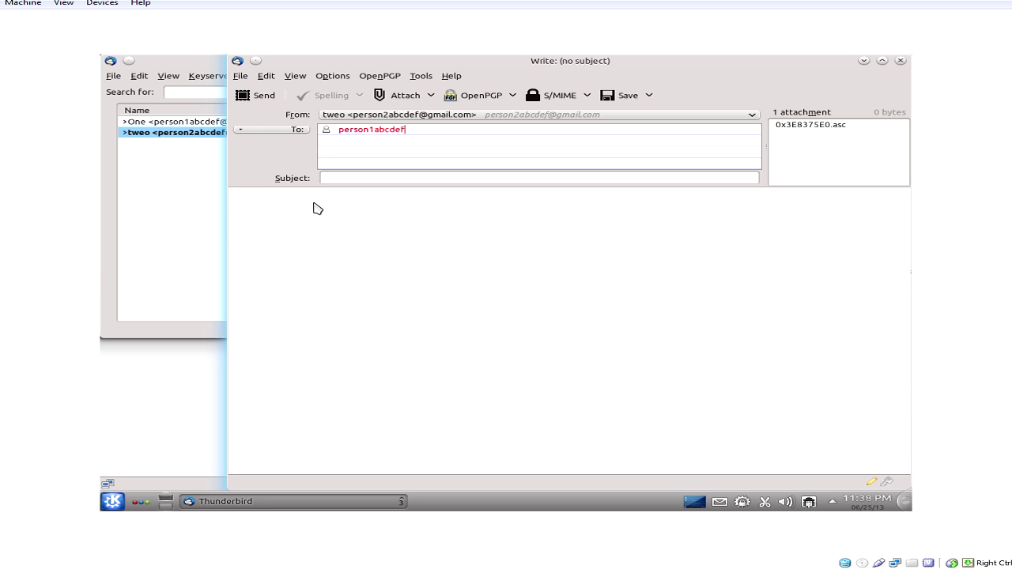
pyautogui.write('.com')
pyautogui.press('Tab')
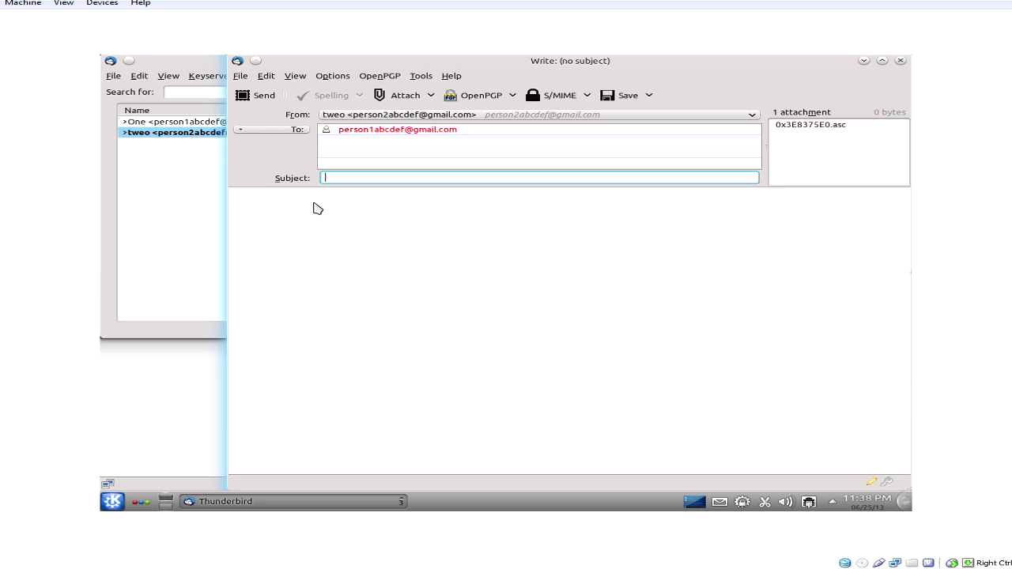
pyautogui.click(256, 96)
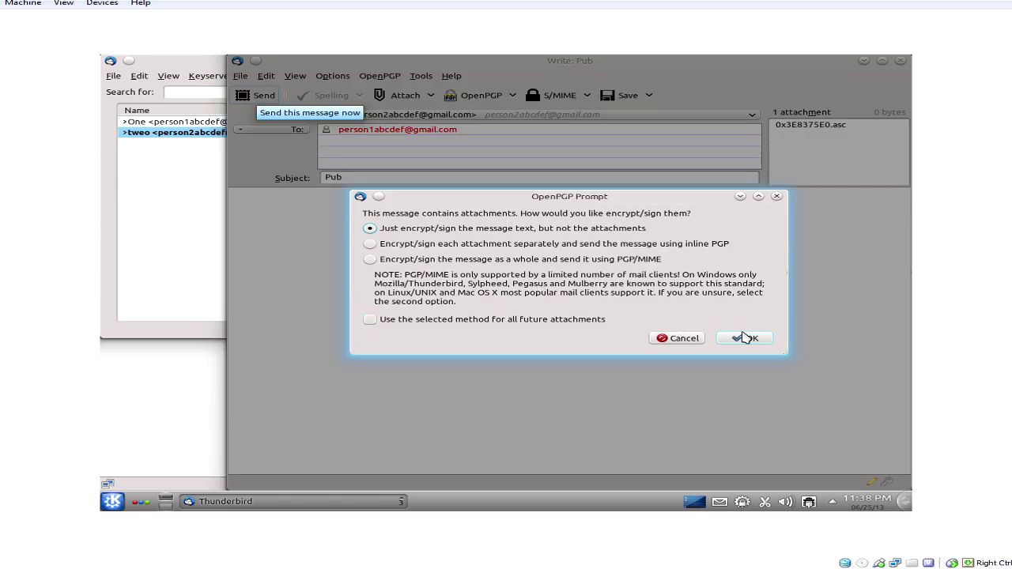
pyautogui.click(747, 338)
pyautogui.moveTo(379, 501)
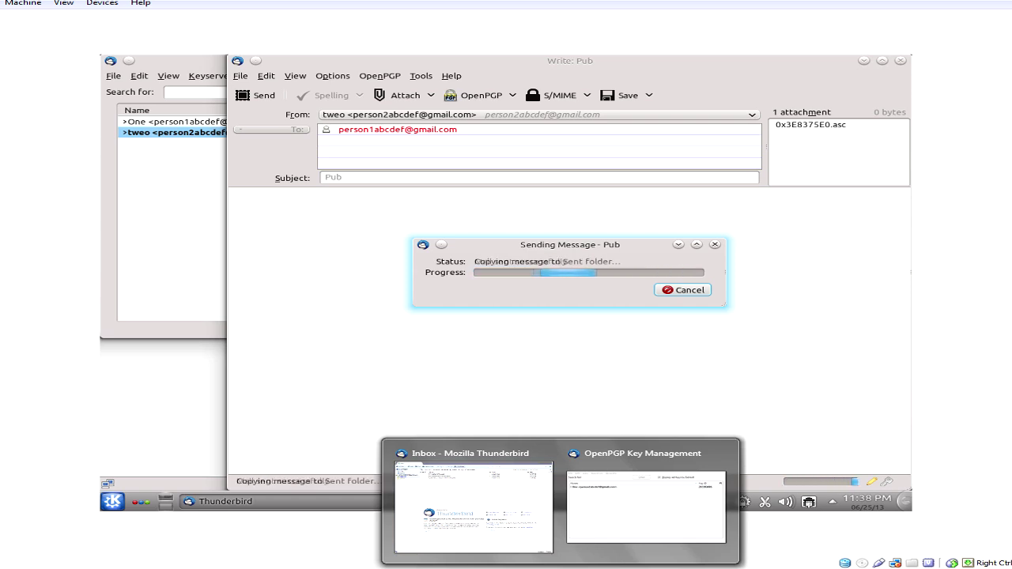
pyautogui.click(607, 513)
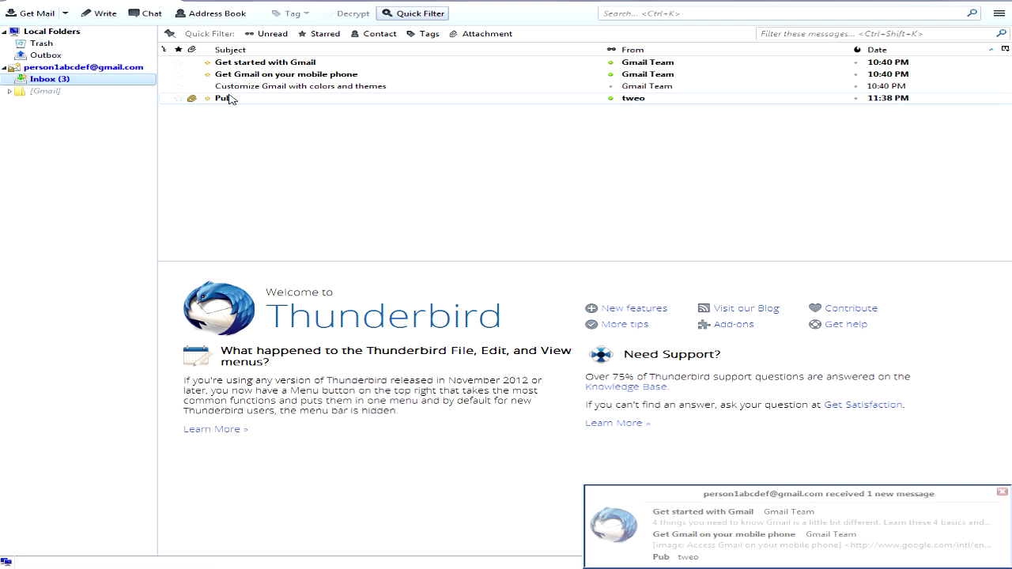
# Step: Open the Pub message and import its attached key file 0x3E8375E0.asc
pyautogui.click(230, 98)
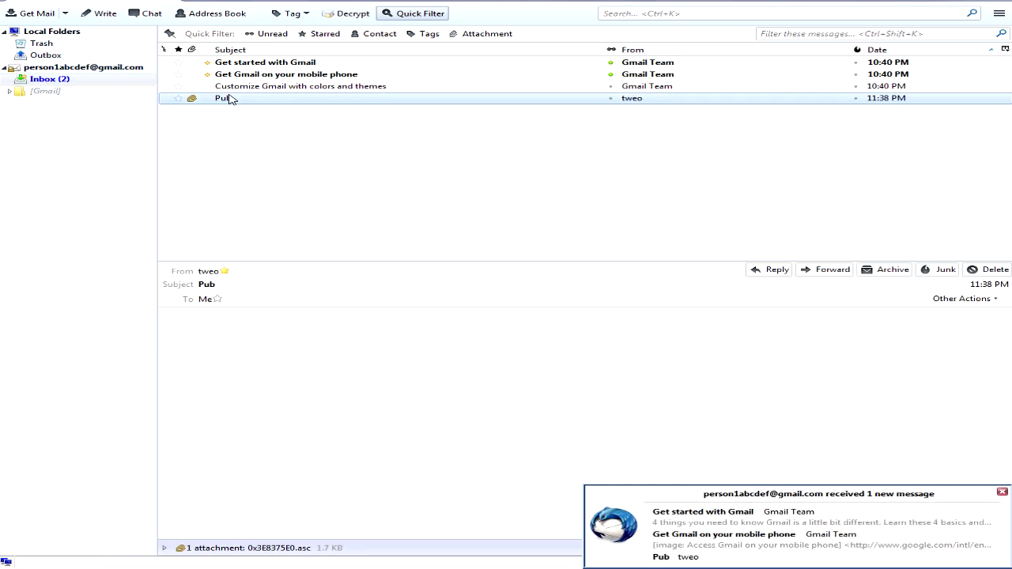
pyautogui.click(165, 548)
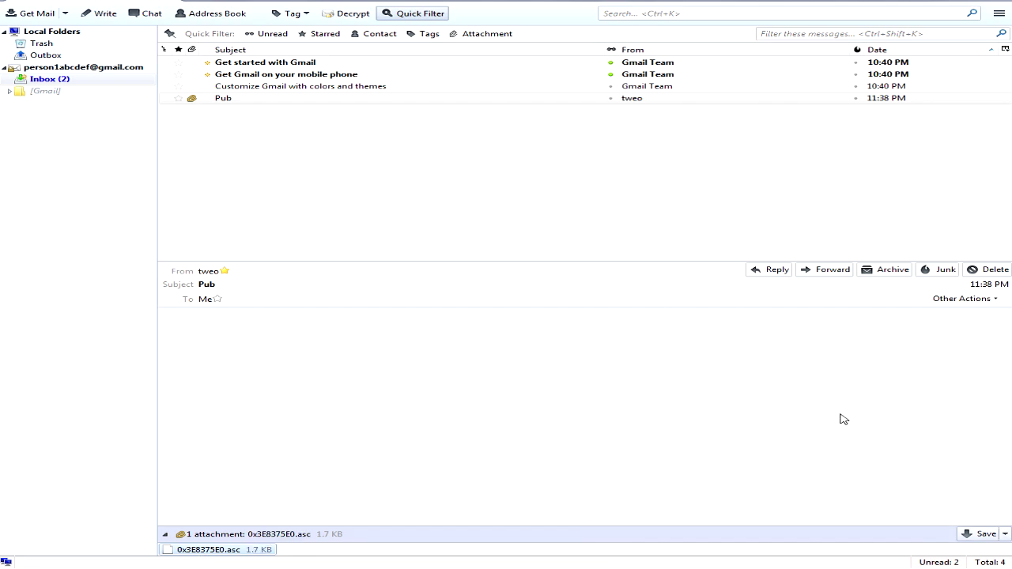
pyautogui.click(480, 315)
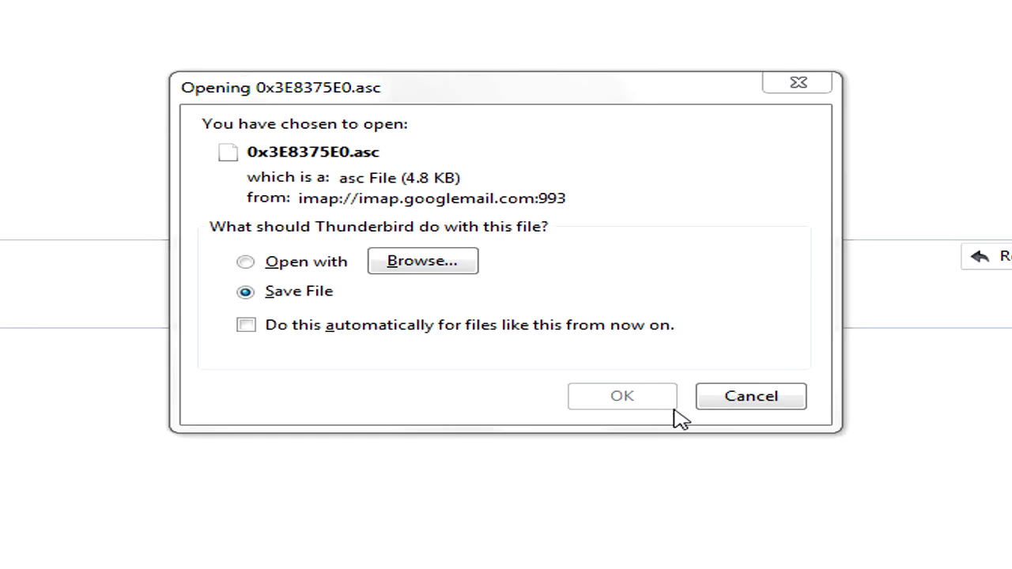
pyautogui.click(879, 342)
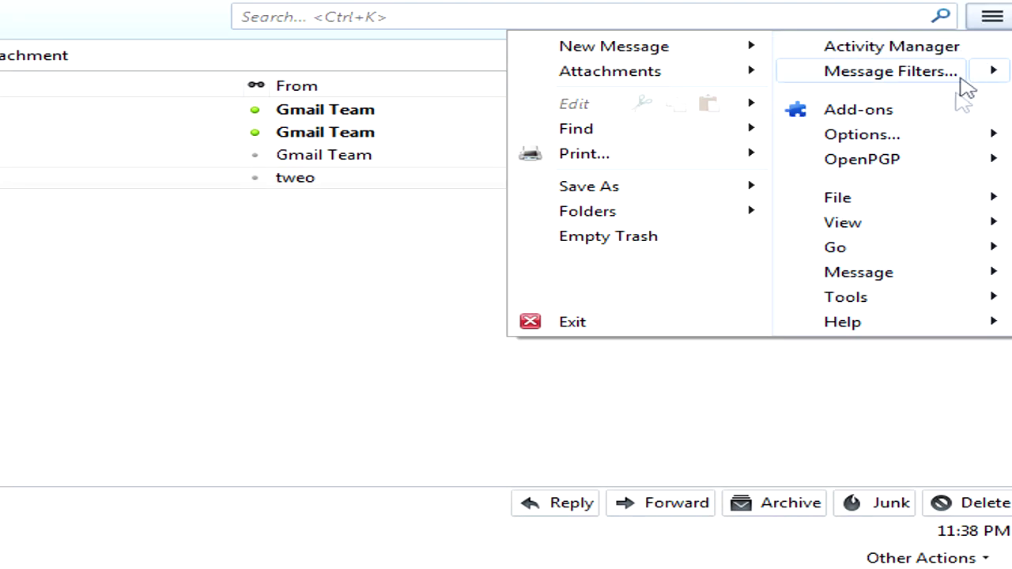
# Step: In Key Management, set owner trust of key 3E8375E0 to 'I trust ultimately'
pyautogui.moveTo(922, 165)
pyautogui.click(818, 221)
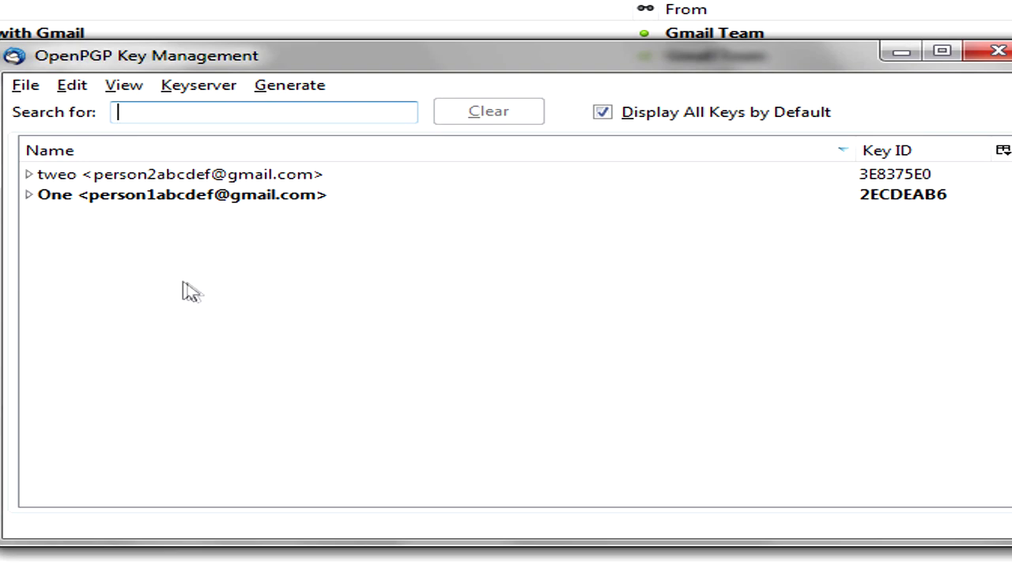
pyautogui.click(168, 181)
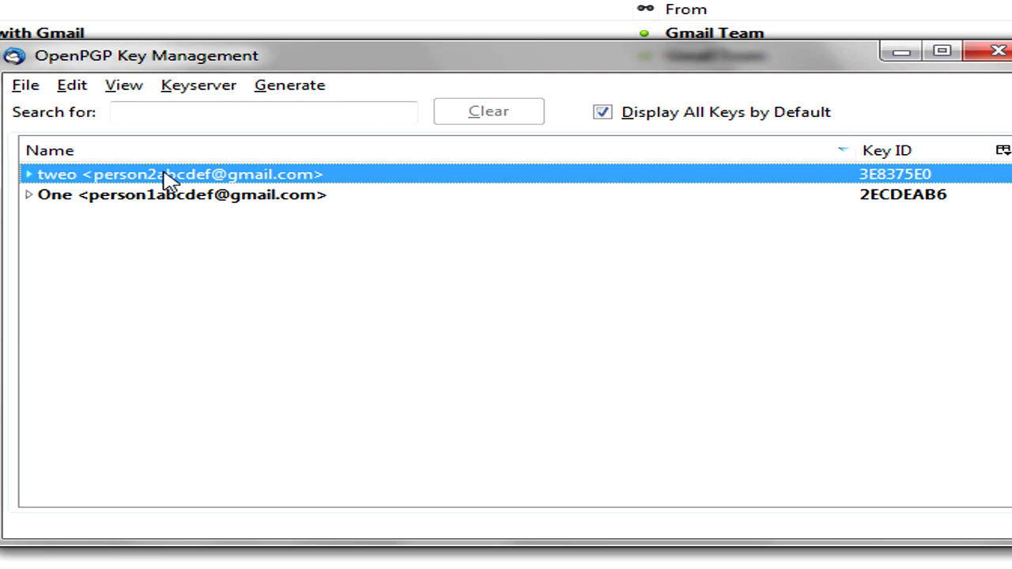
pyautogui.rightClick(168, 180)
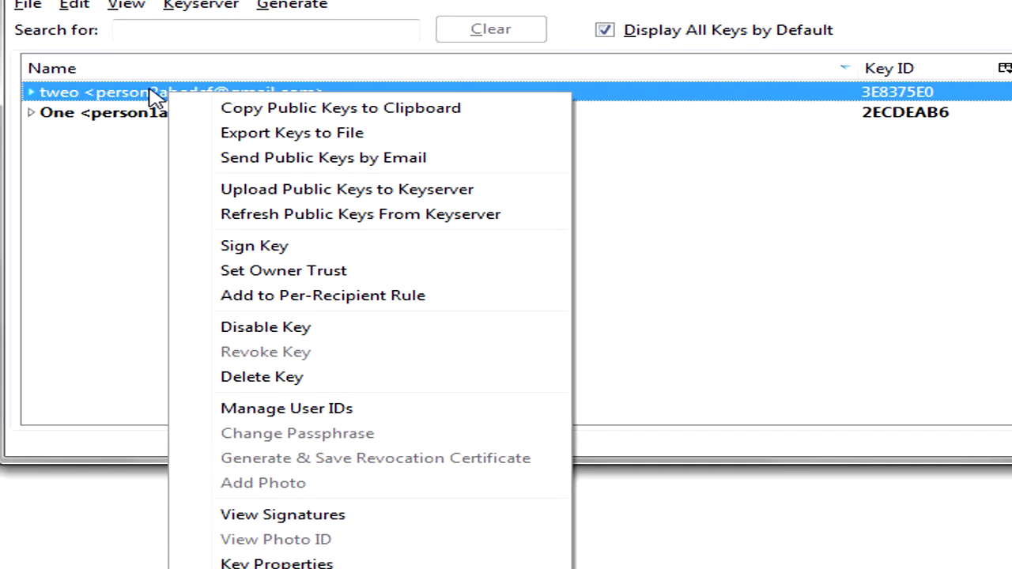
pyautogui.click(306, 510)
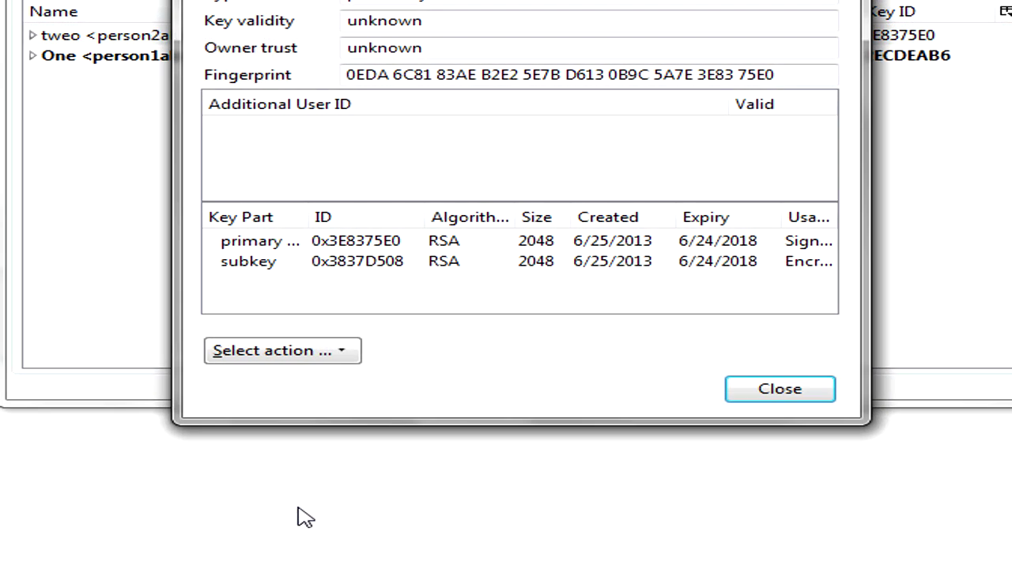
pyautogui.click(333, 348)
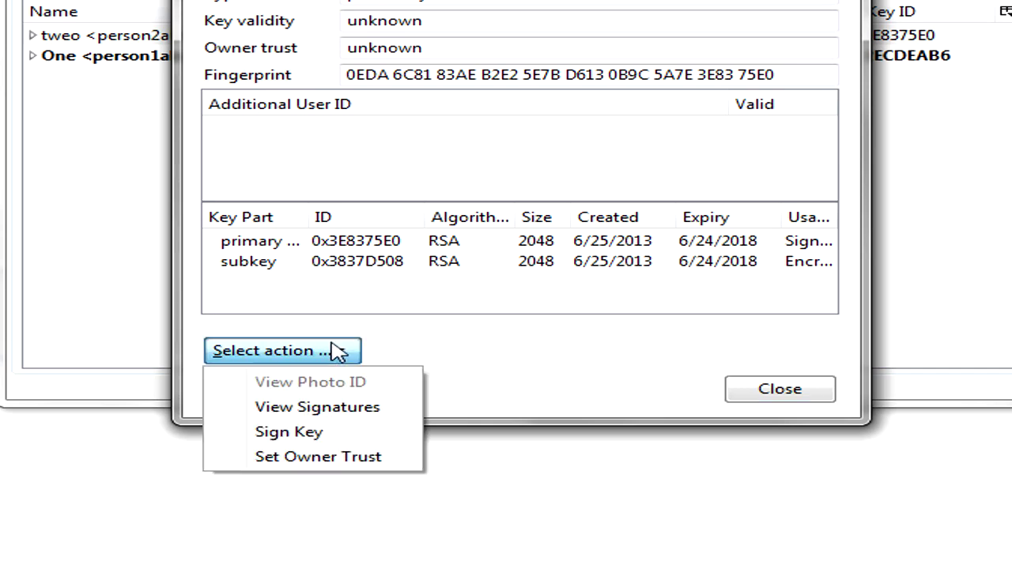
pyautogui.click(372, 458)
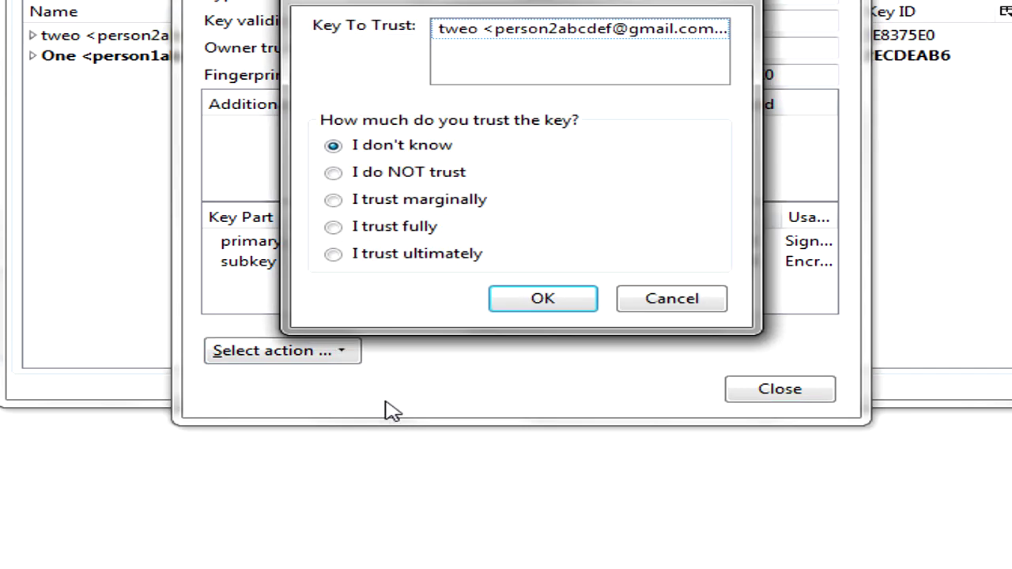
pyautogui.click(440, 254)
pyautogui.click(560, 303)
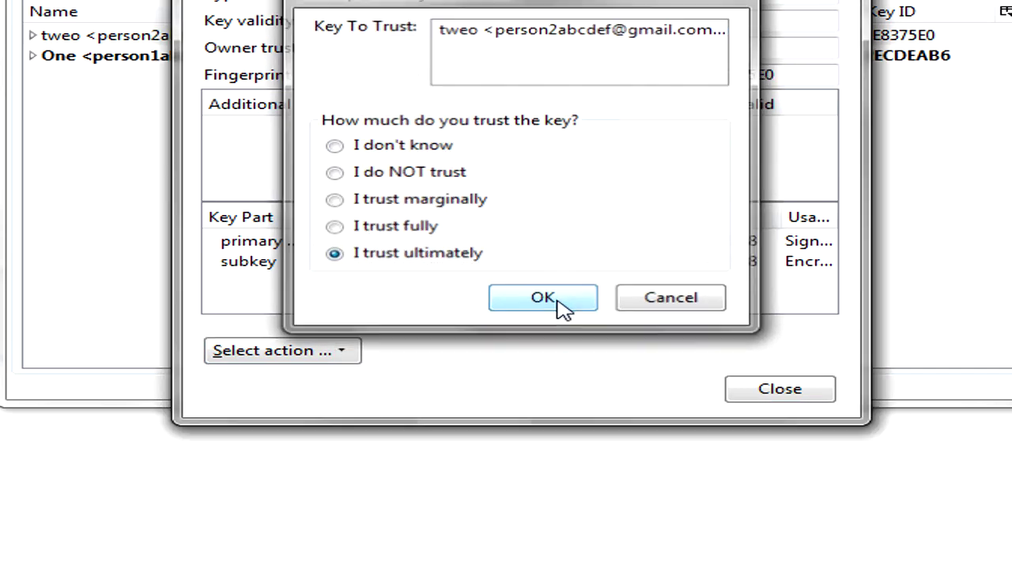
pyautogui.click(779, 391)
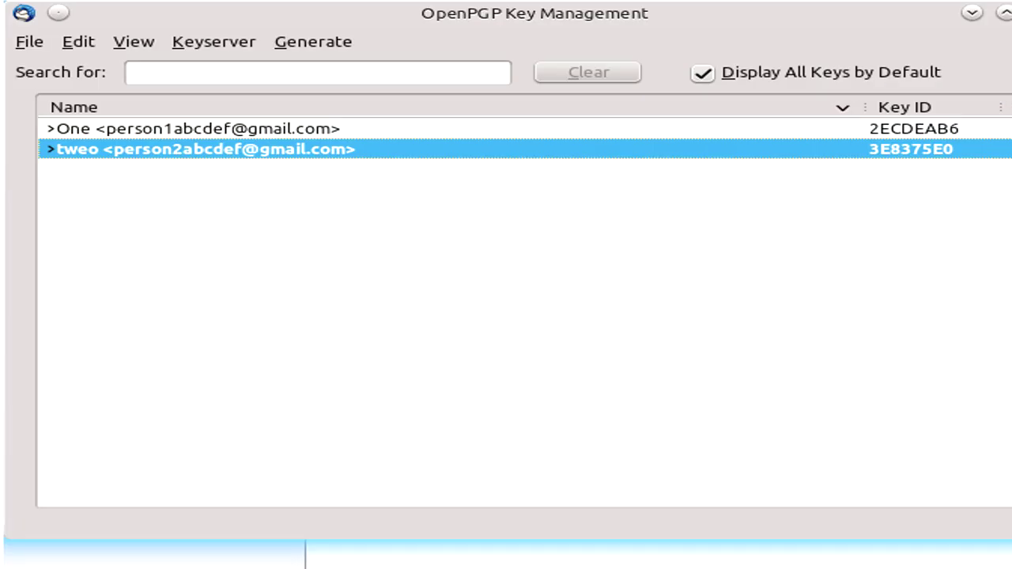
# Step: Set owner trust of key 2ECDEAB6 to 'I trust ultimately' and close Key Management
pyautogui.click(299, 130)
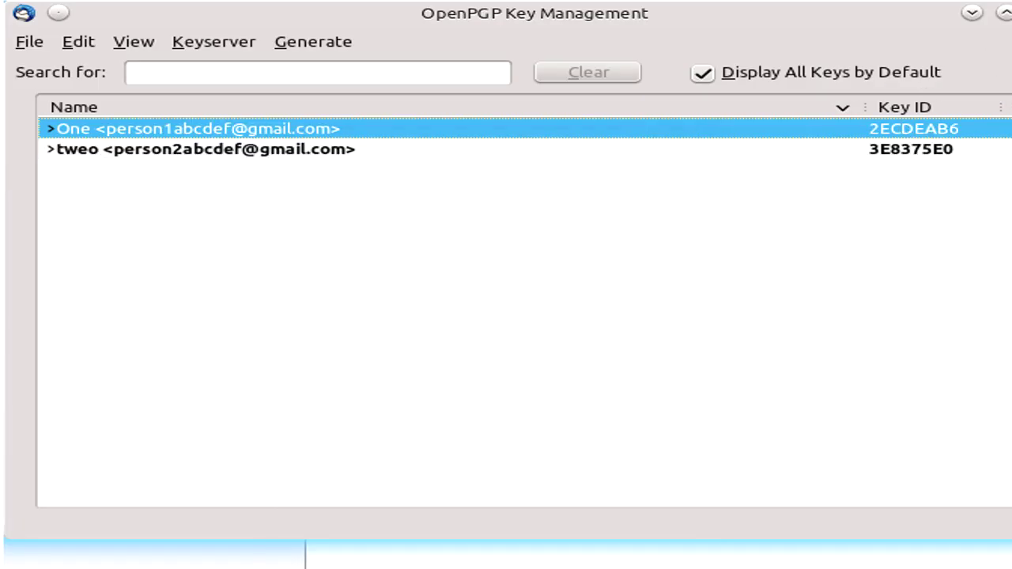
pyautogui.rightClick(299, 130)
pyautogui.click(467, 372)
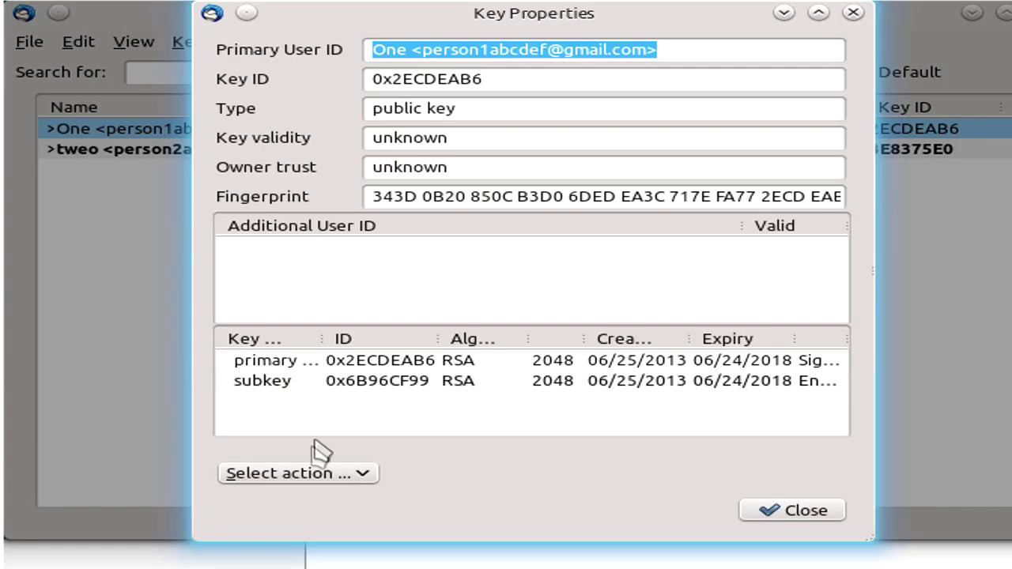
pyautogui.click(314, 473)
pyautogui.click(582, 449)
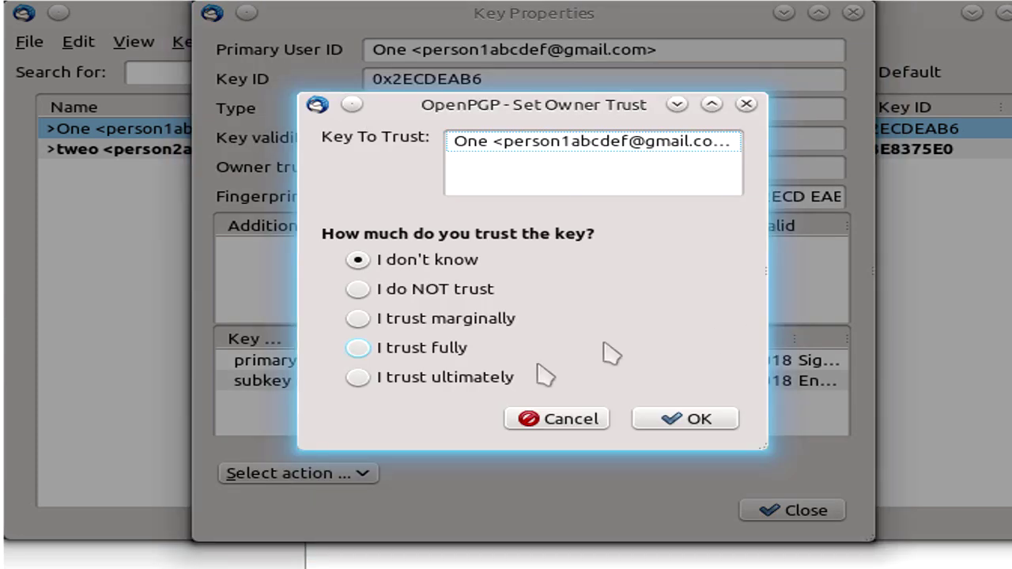
pyautogui.click(485, 378)
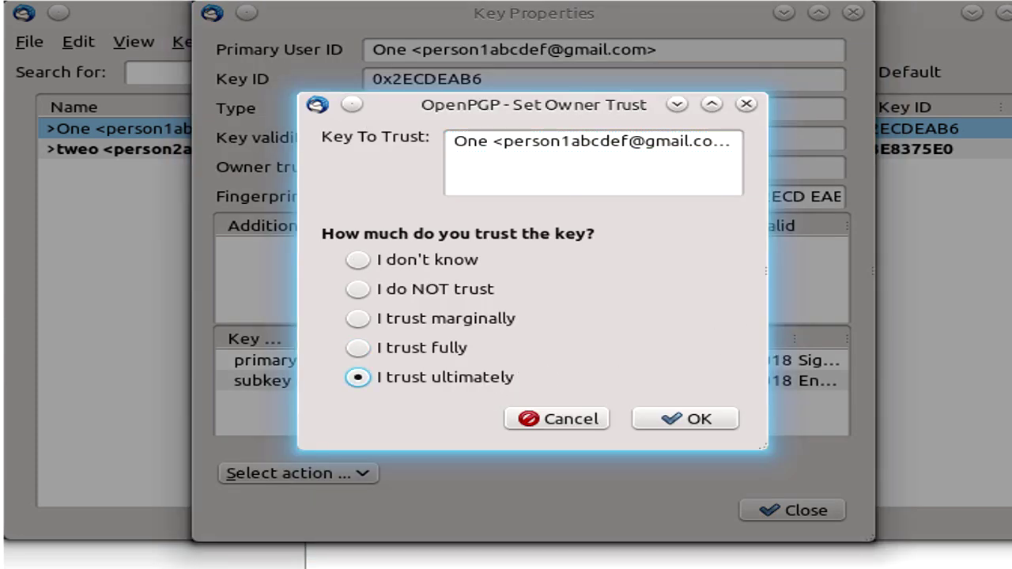
pyautogui.click(705, 420)
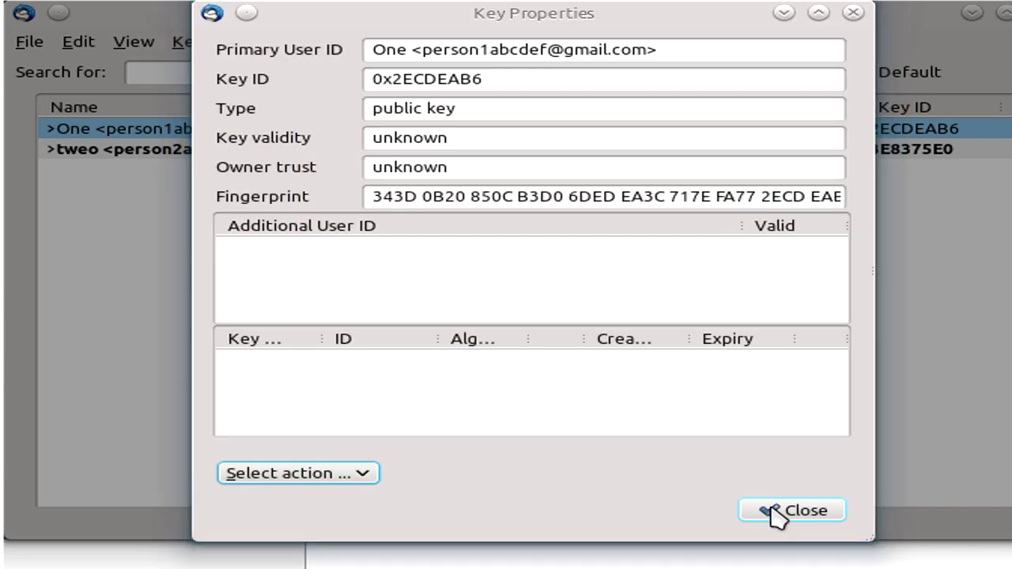
pyautogui.click(791, 511)
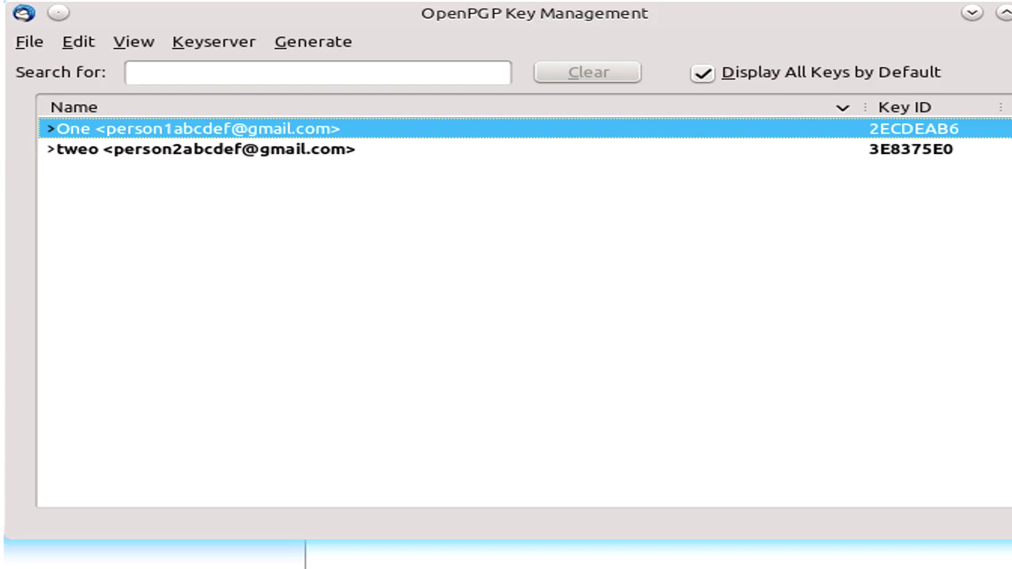
pyautogui.hotkey('ctrl', 'w')
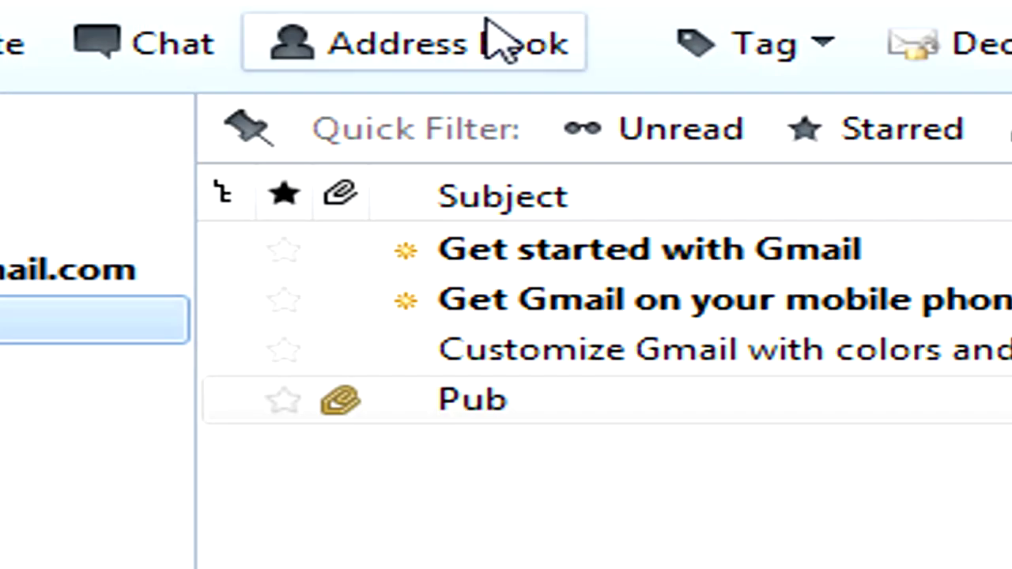
# Step: Create an OpenPGP rule from the contact's address in Collected Addresses
pyautogui.click(490, 39)
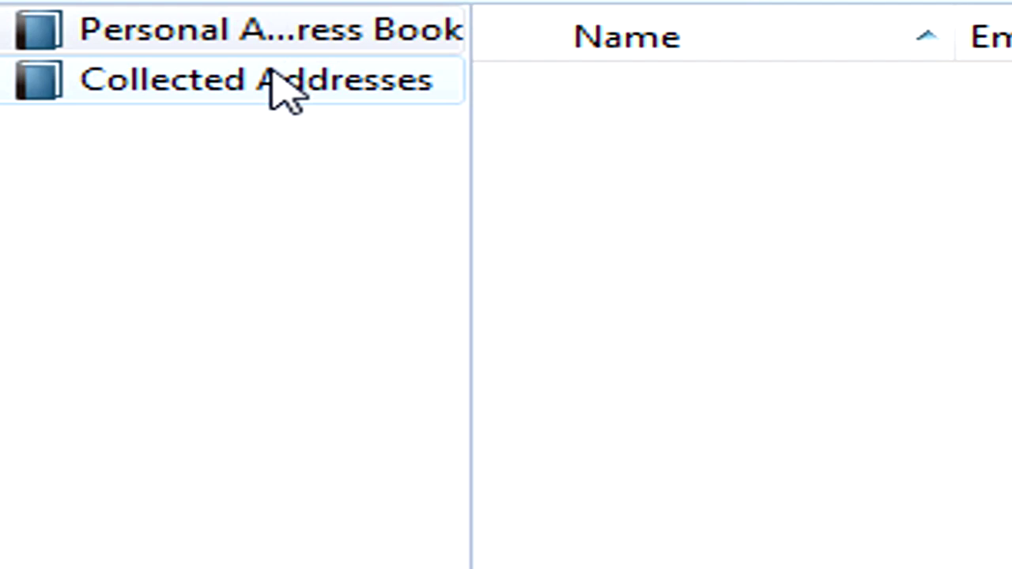
pyautogui.click(272, 73)
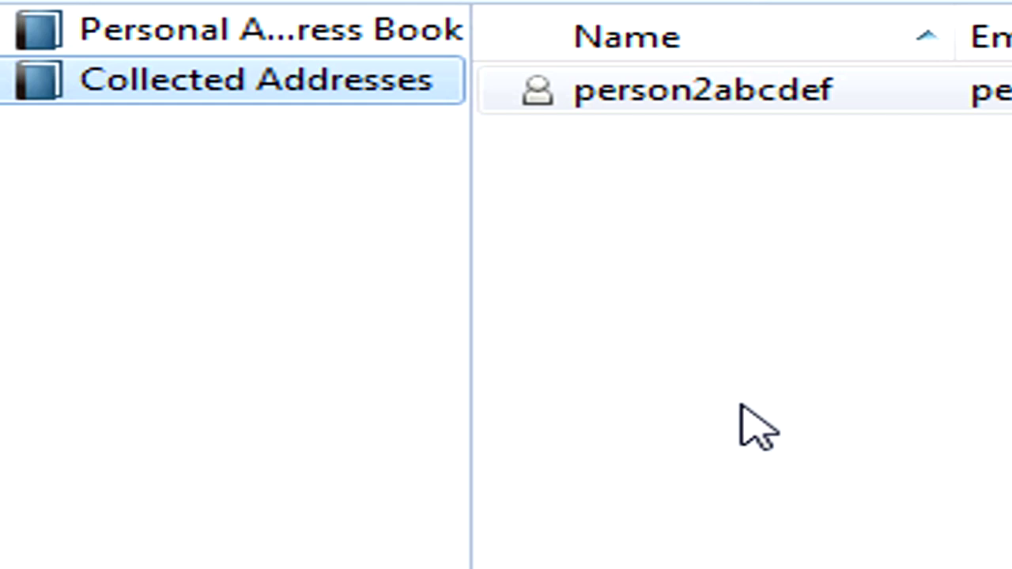
pyautogui.rightClick(756, 101)
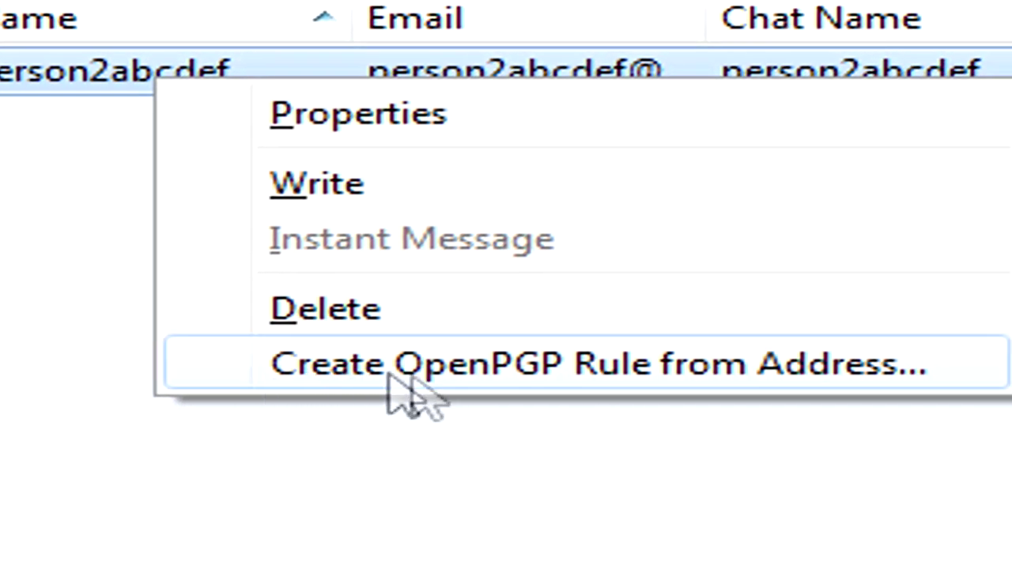
pyautogui.click(842, 368)
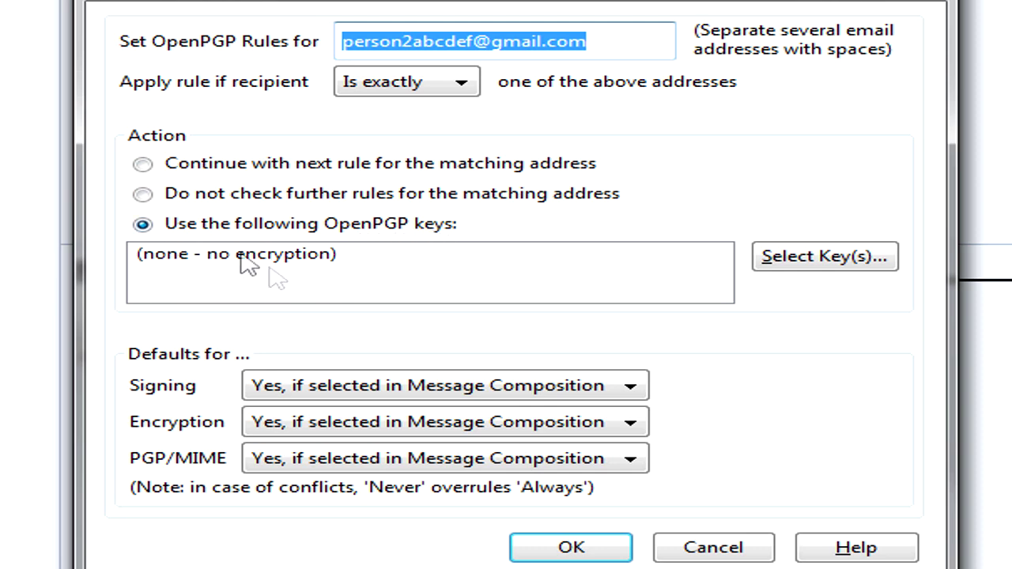
# Step: Refresh the key list, assign key 0x3E8375E0 to the rule and save it
pyautogui.click(822, 263)
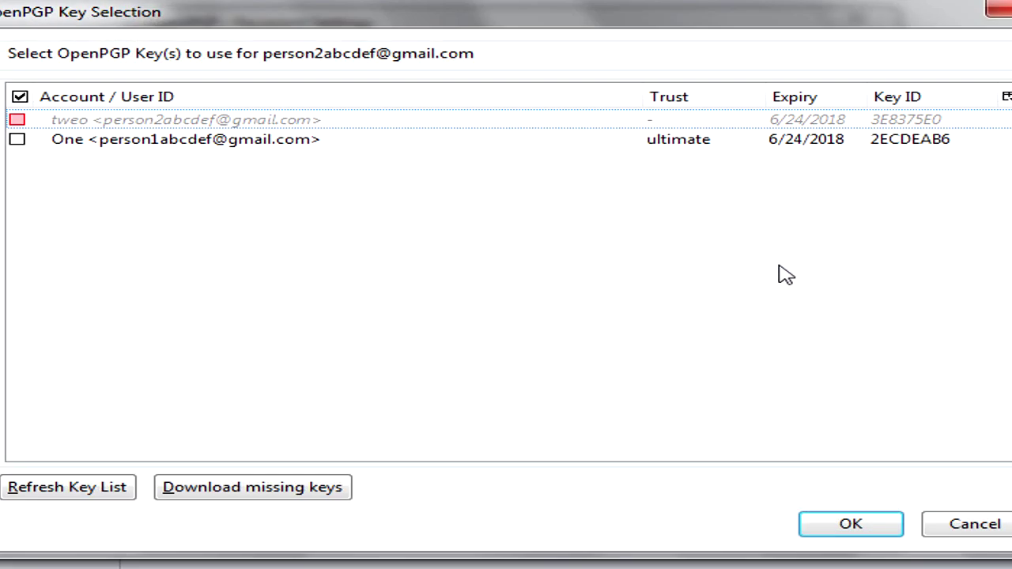
pyautogui.click(115, 498)
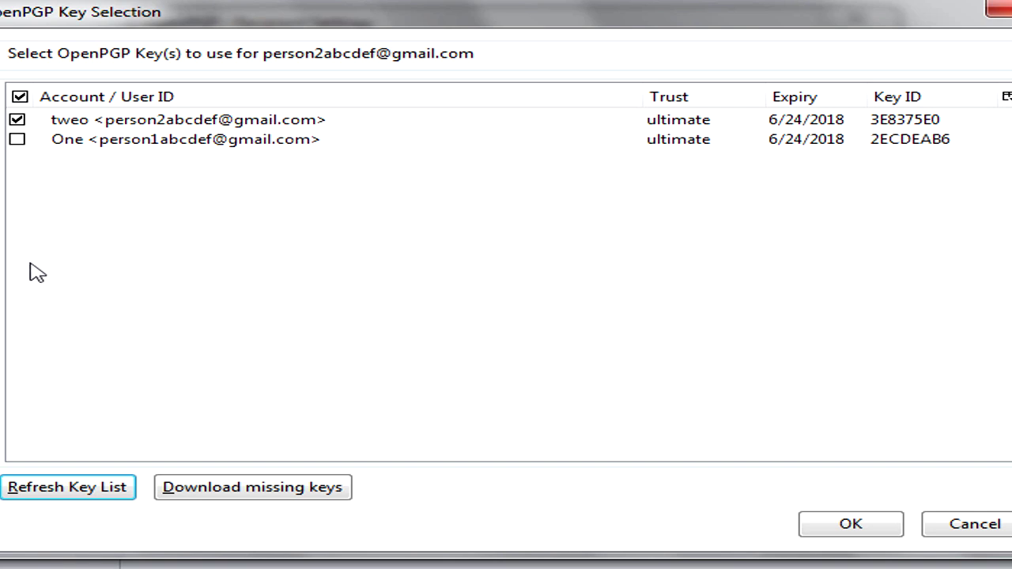
pyautogui.click(17, 120)
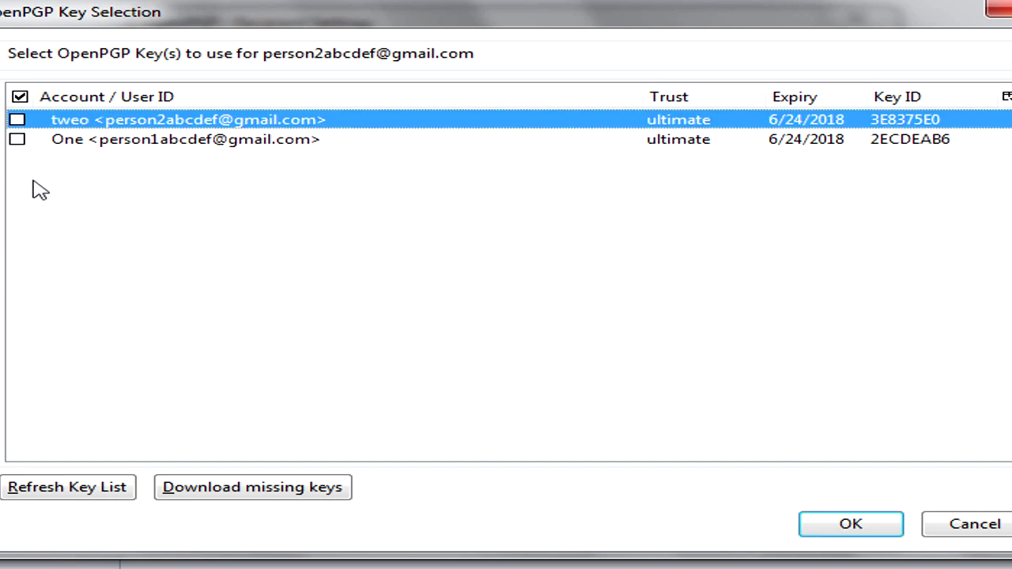
pyautogui.click(17, 120)
pyautogui.click(870, 531)
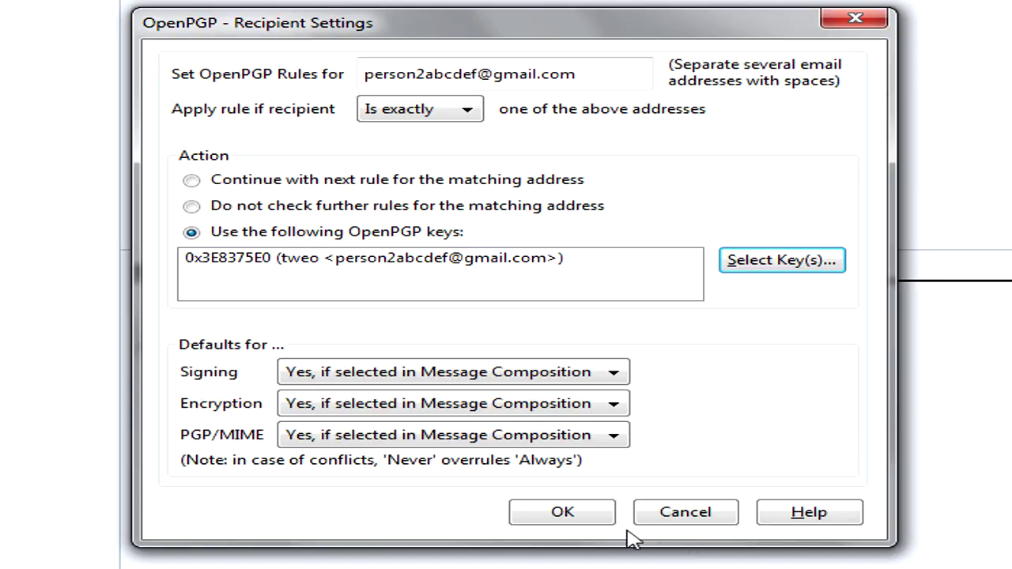
pyautogui.click(599, 514)
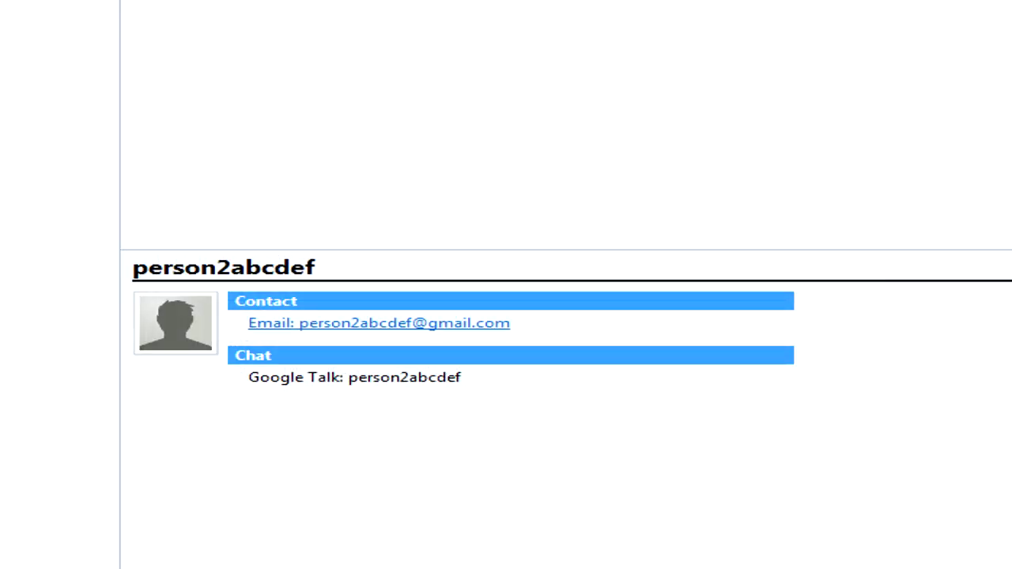
# Step: Create an OpenPGP rule so mail to the collected contact always uses that contact's own key
pyautogui.hotkey('ctrl', 'w')
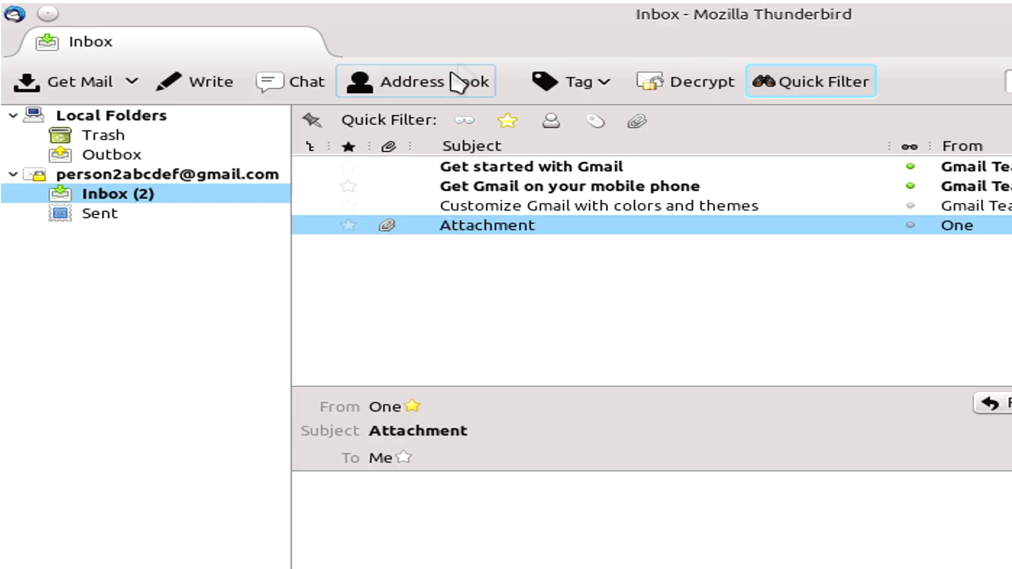
pyautogui.click(461, 82)
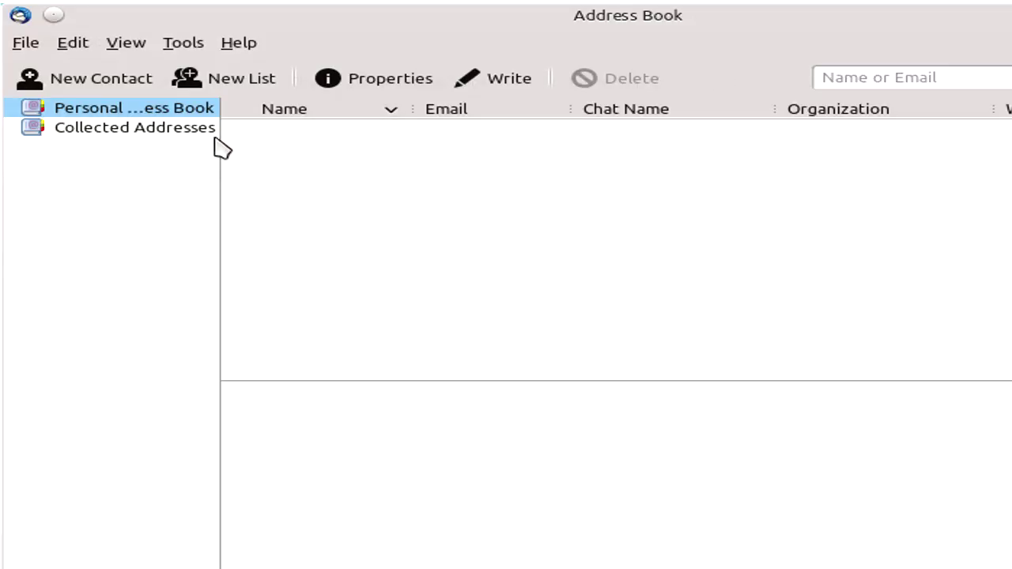
pyautogui.click(198, 129)
pyautogui.rightClick(321, 131)
pyautogui.click(636, 249)
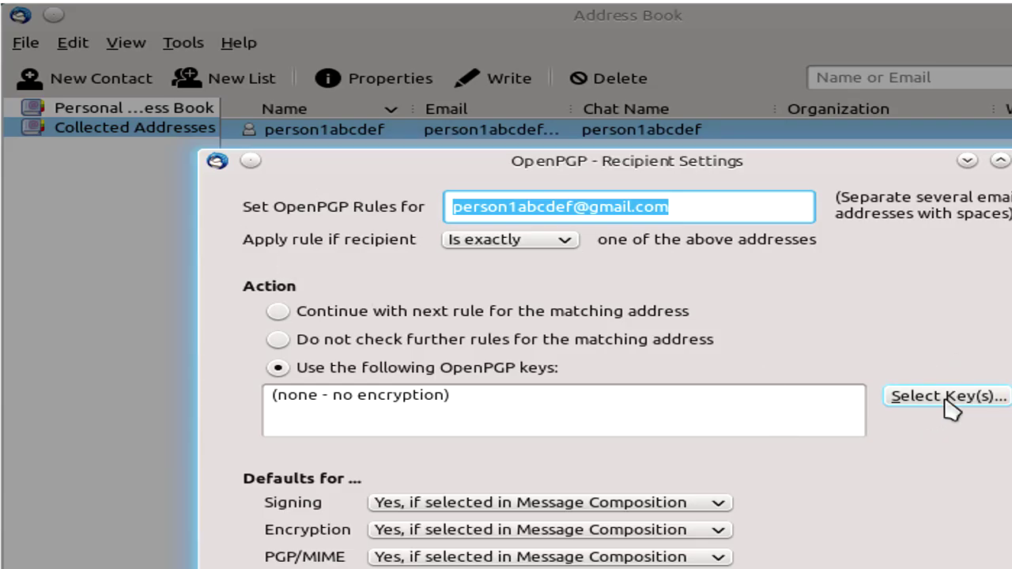
pyautogui.click(945, 396)
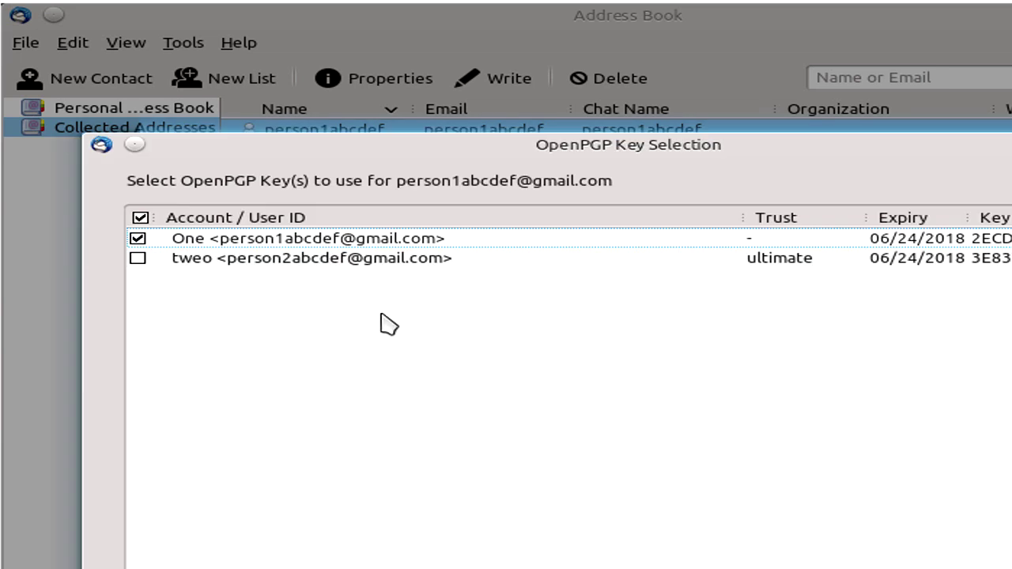
pyautogui.click(215, 242)
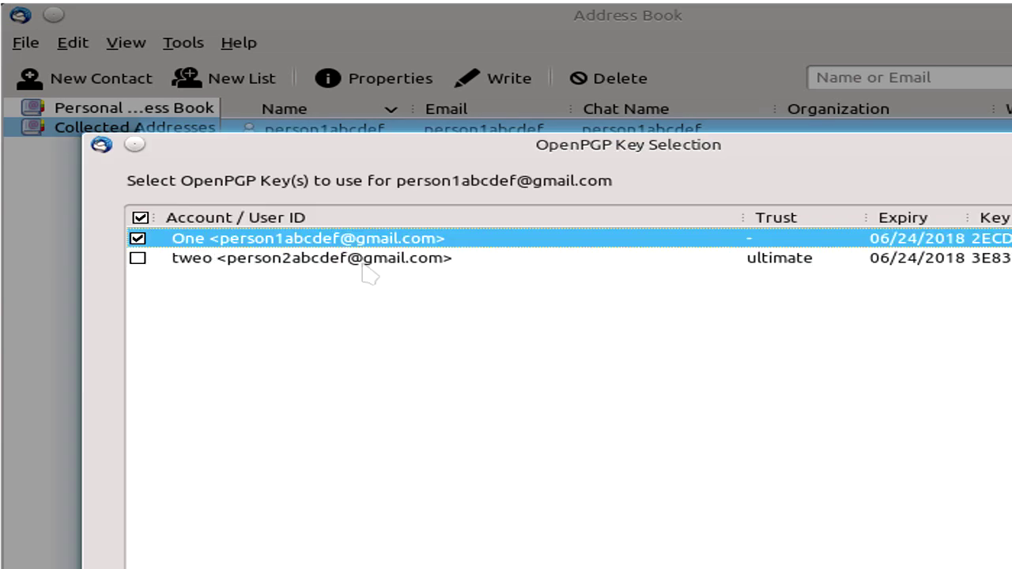
pyautogui.press('Return')
pyautogui.press('Return')
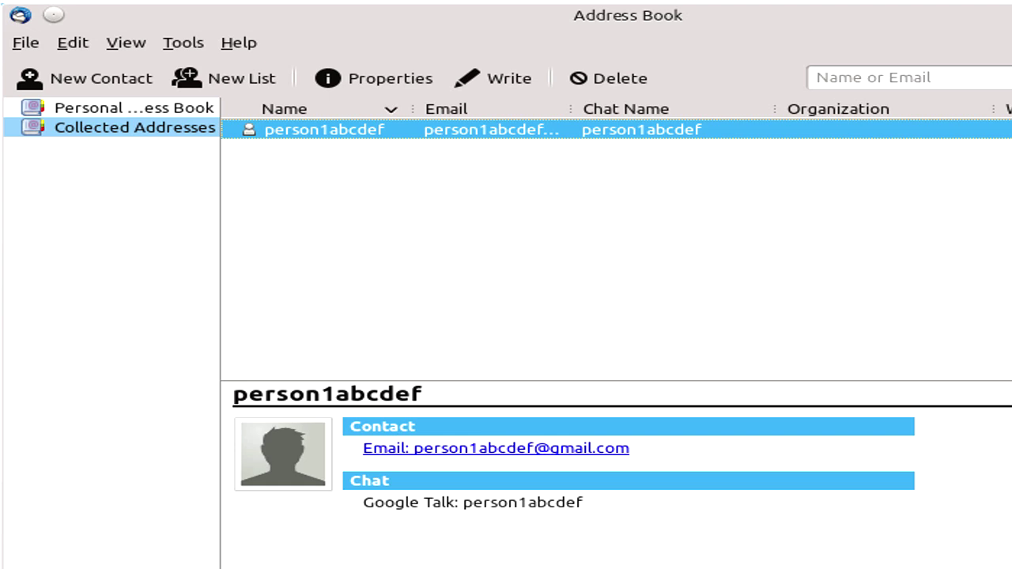
pyautogui.hotkey('ctrl', 'w')
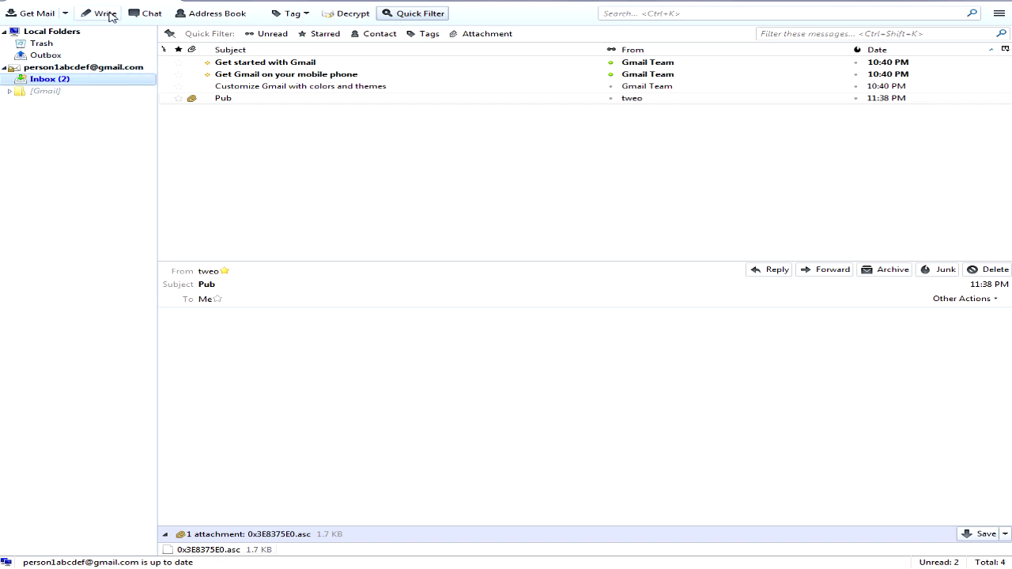
# Step: Compose a message to the second account with subject 'Hello' and body 'This is some secure contents boi'
pyautogui.click(105, 13)
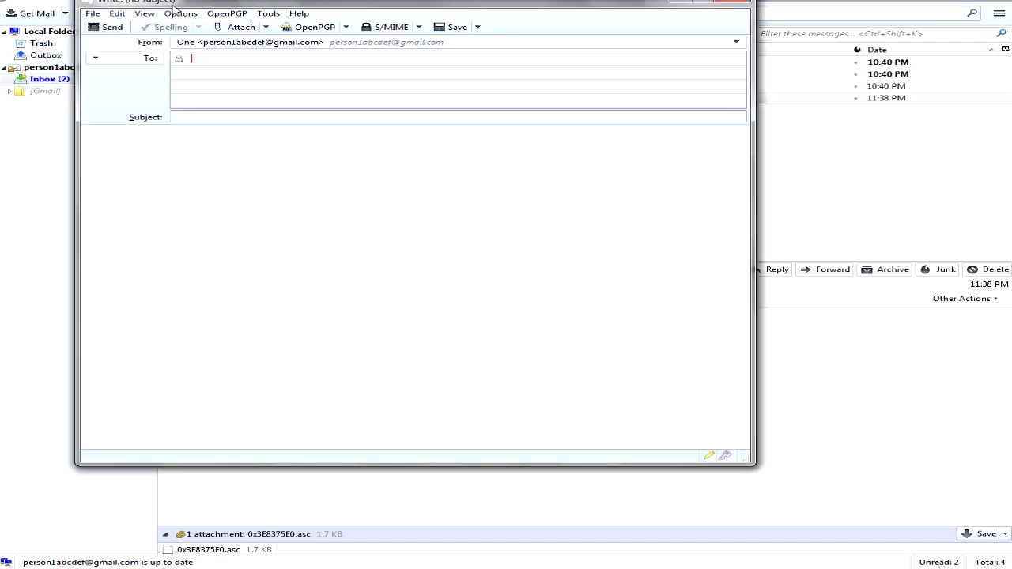
pyautogui.moveTo(172, 6); pyautogui.dragTo(236, 40)
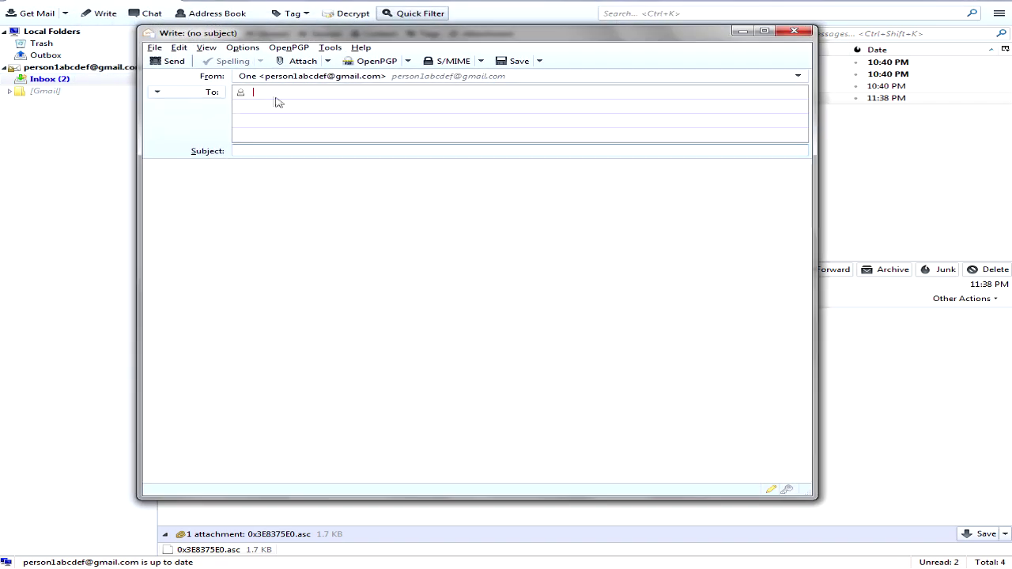
pyautogui.press('Tab')
pyautogui.write('Hello')
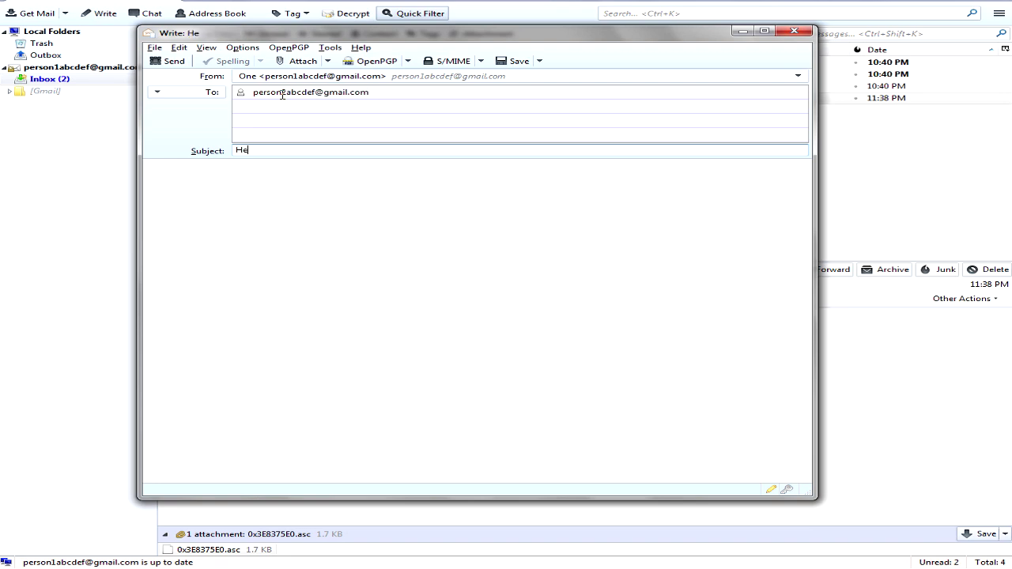
pyautogui.press('Tab')
pyautogui.write('This is some secure ')
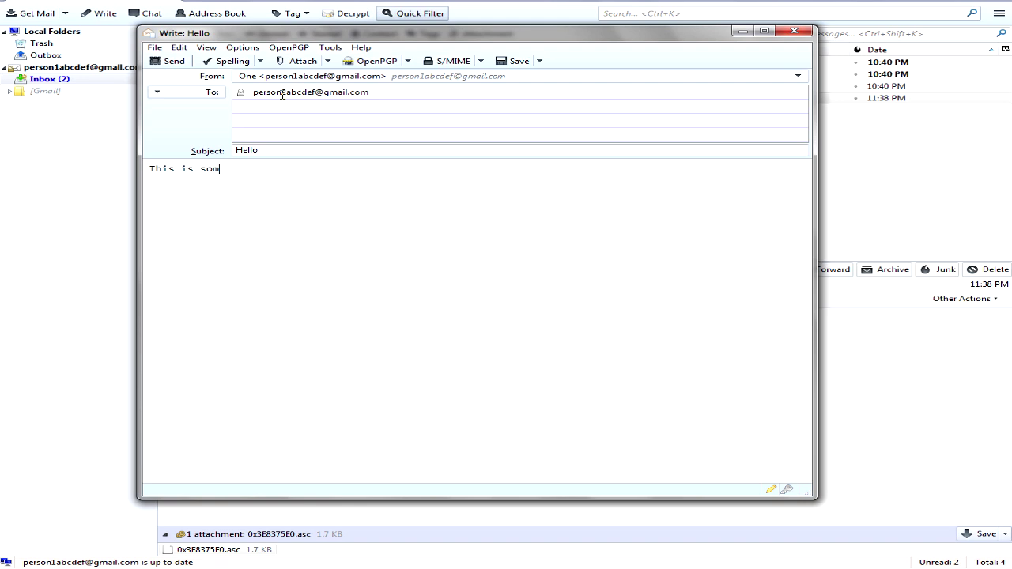
pyautogui.write('contents boi')
# Step: Turn on OpenPGP encryption alongside signing for the Hello message
pyautogui.click(409, 62)
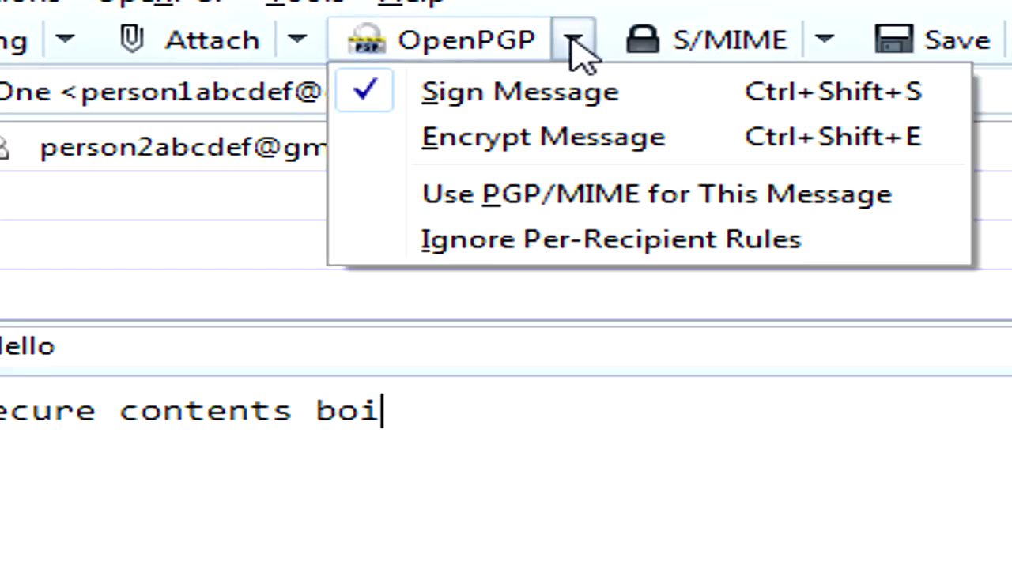
pyautogui.click(692, 153)
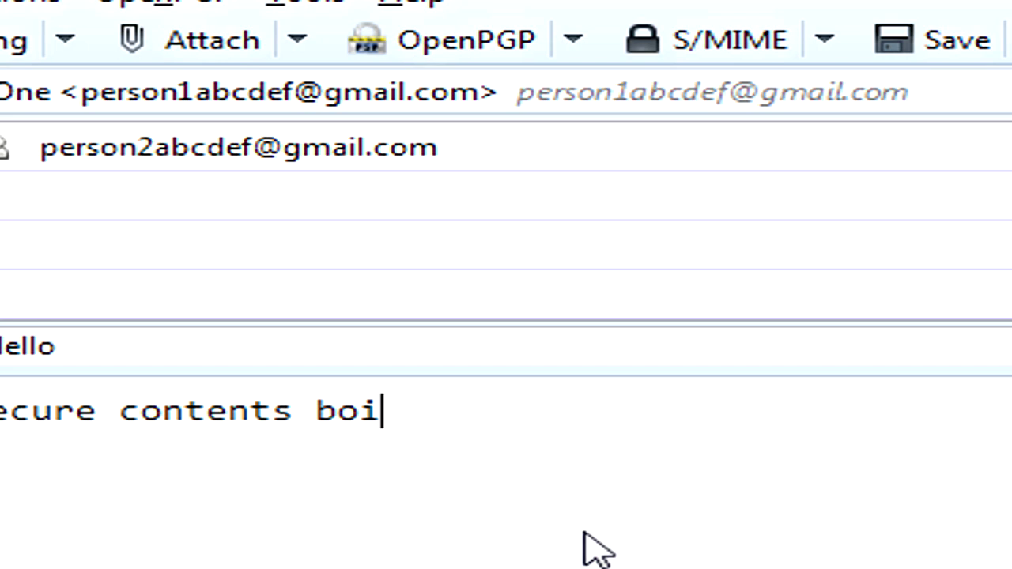
pyautogui.click(573, 41)
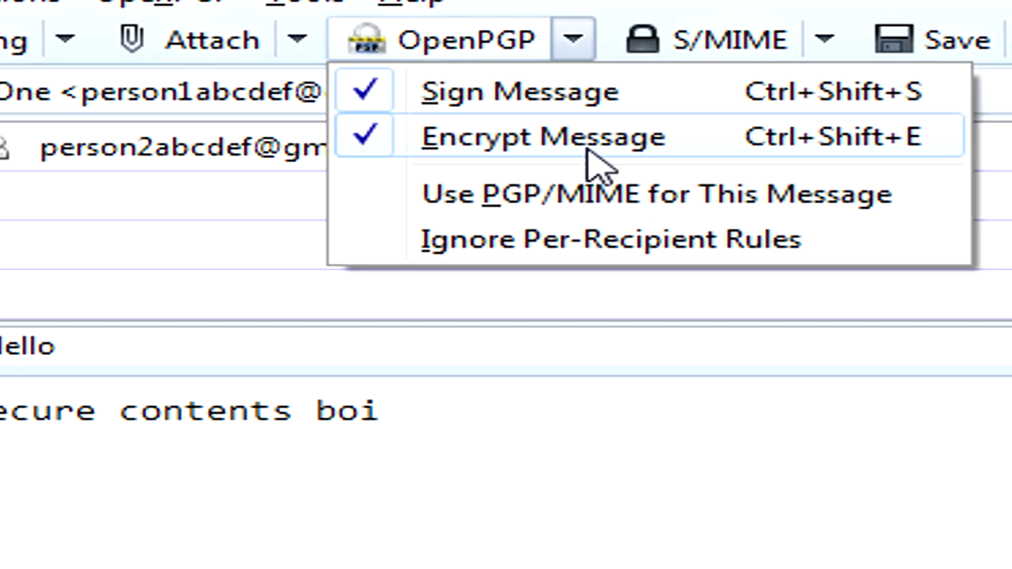
pyautogui.click(588, 150)
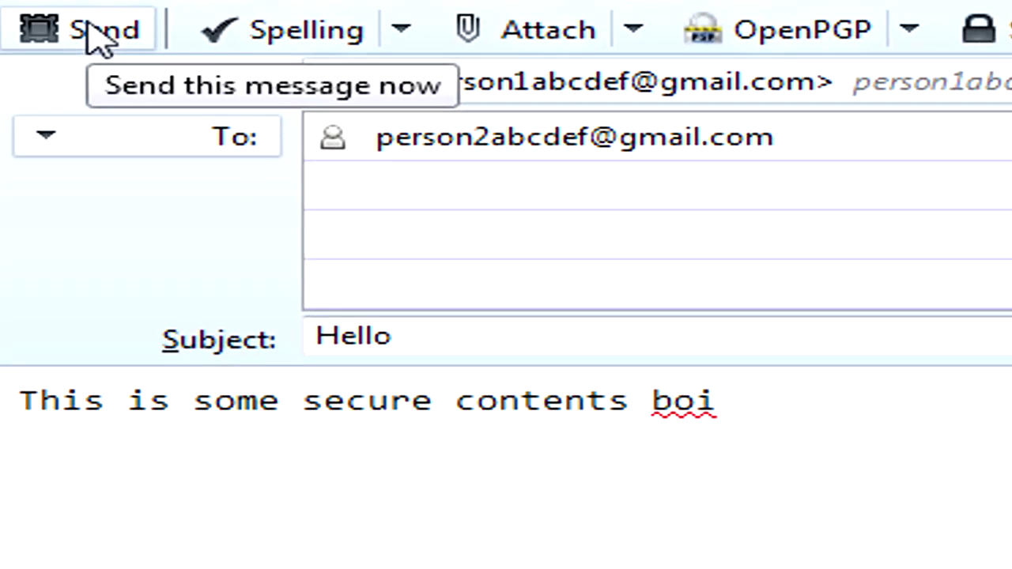
# Step: Send the Hello message, entering the secret key passphrase to sign and encrypt it
pyautogui.click(89, 25)
pyautogui.write('********')
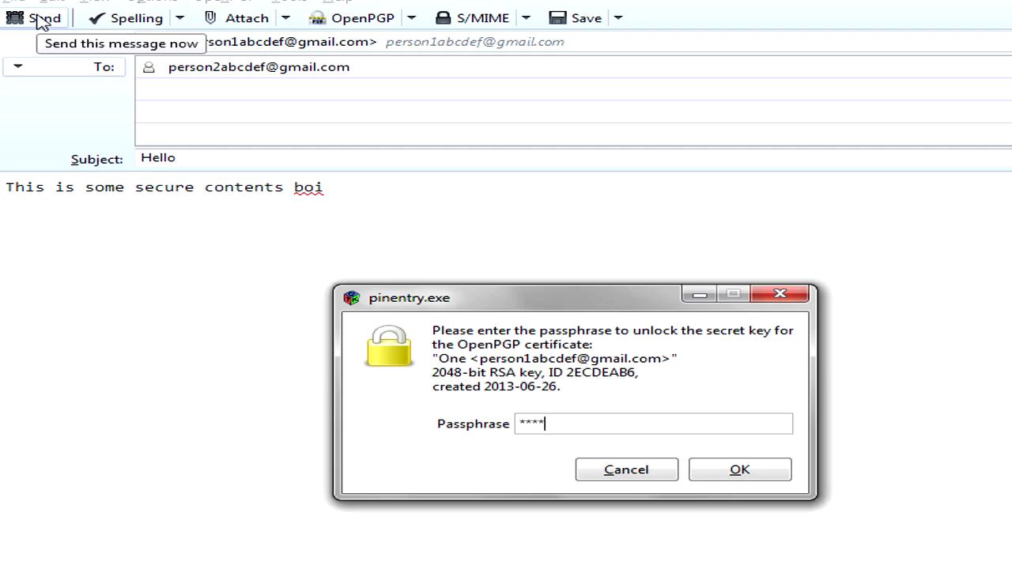
pyautogui.write('**')
pyautogui.press('Return')
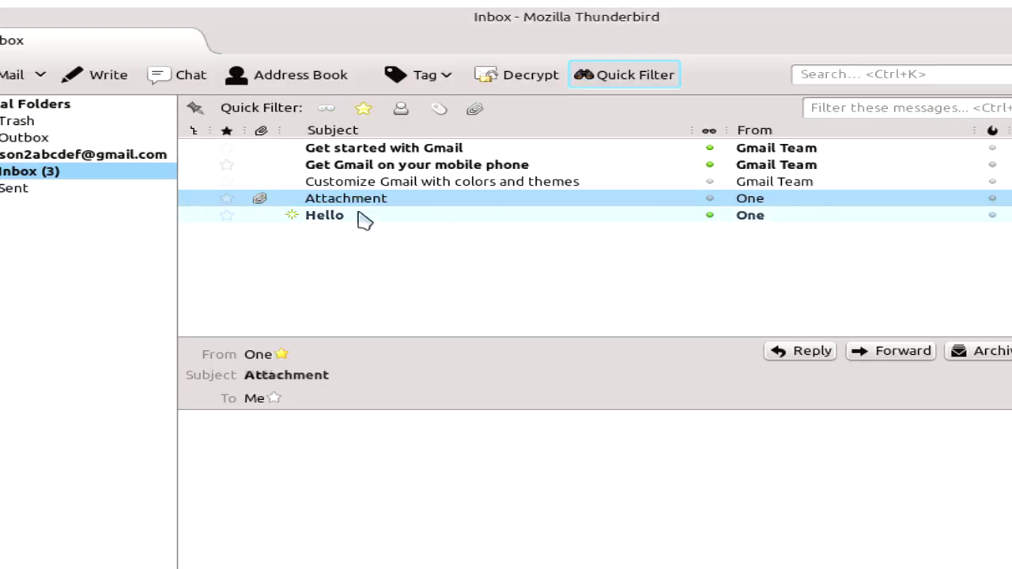
# Step: Decrypt the received Hello message with the OpenPGP passphrase, then start a reply to it
pyautogui.click(362, 217)
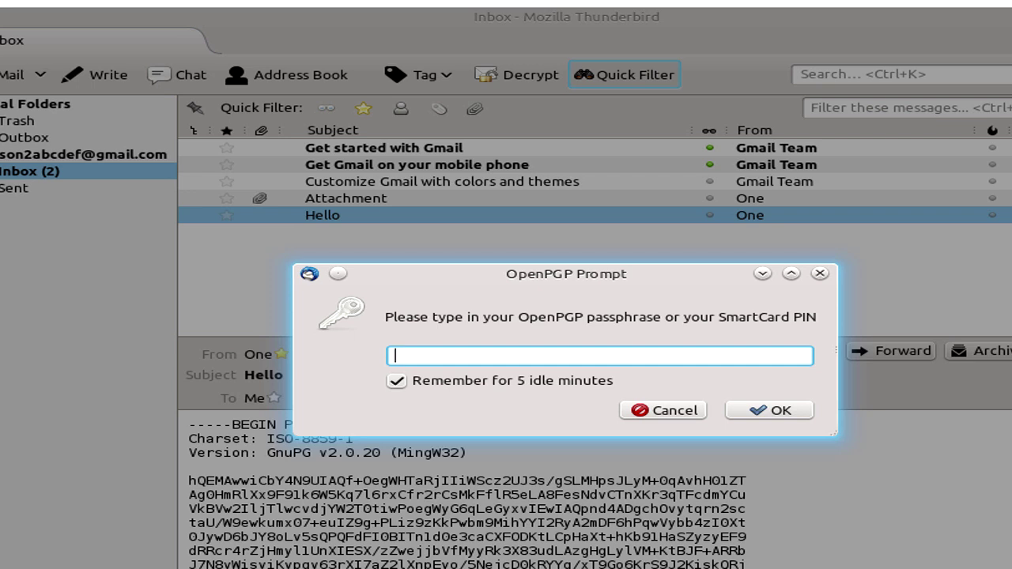
pyautogui.write('•••••••••••')
pyautogui.click(804, 410)
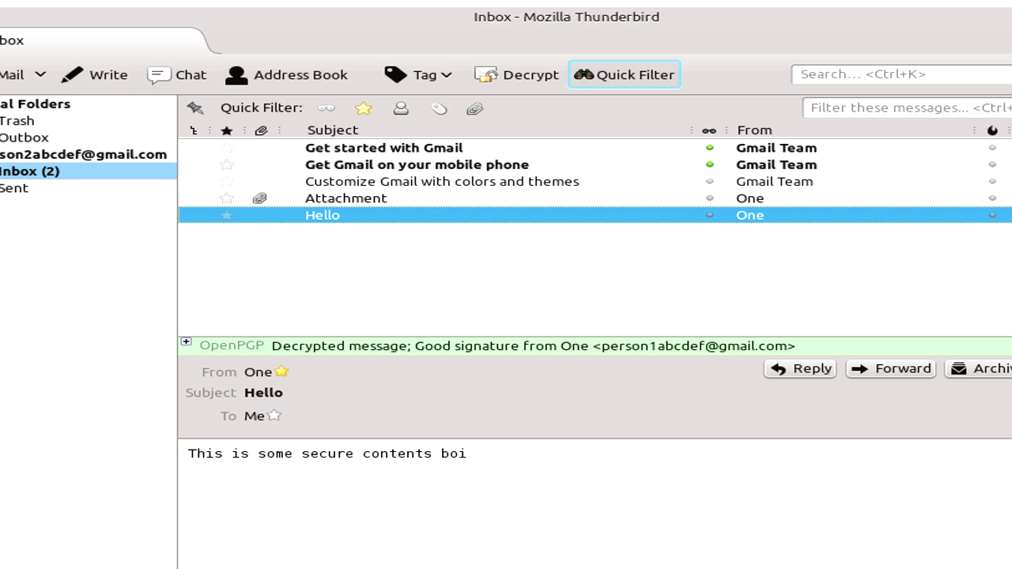
pyautogui.click(790, 373)
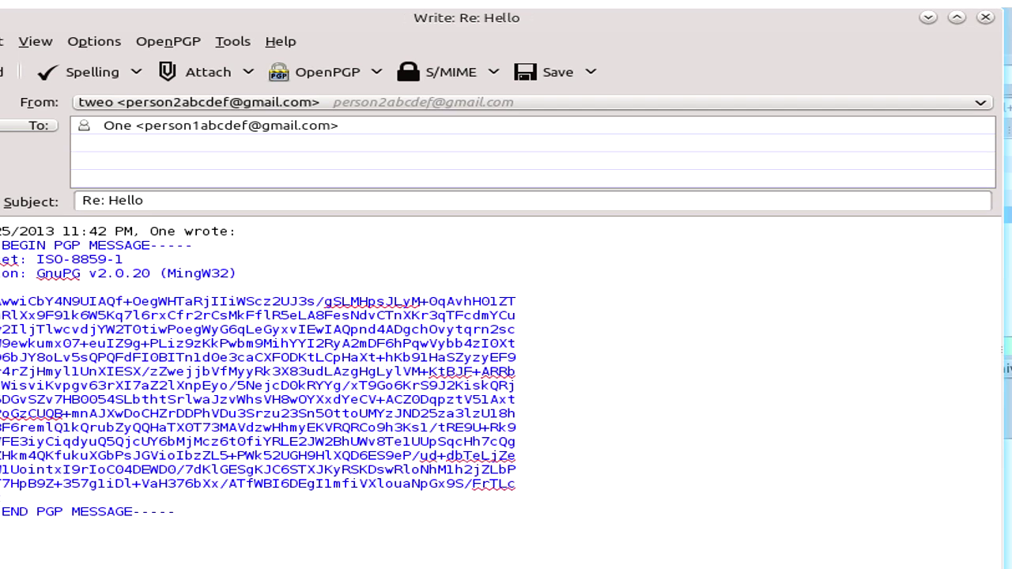
# Step: Replace the quoted text with 'Thank you kindly good sir!' and send the reply
pyautogui.hotkey('ctrl', 'a')
pyautogui.write('Thank you ')
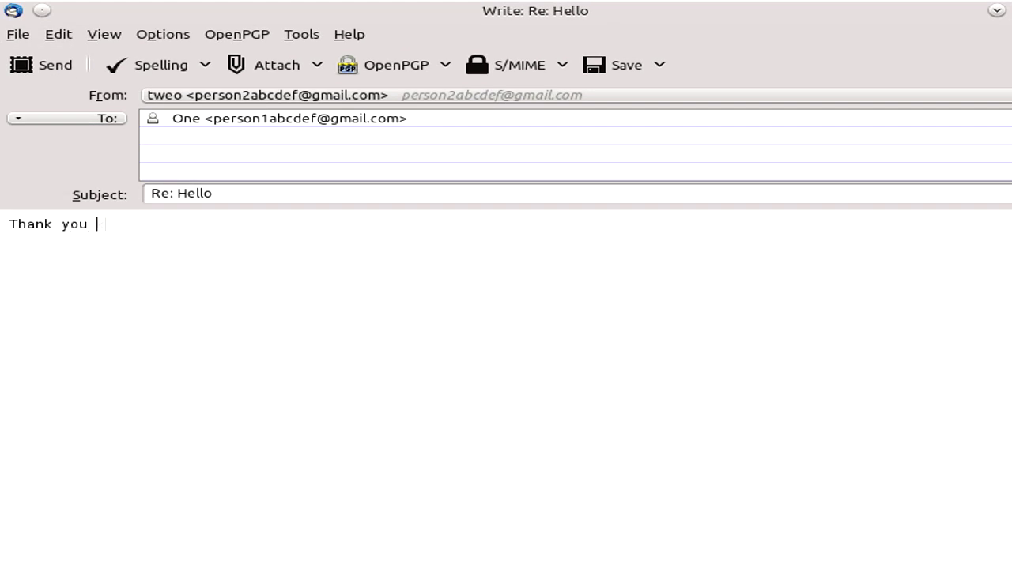
pyautogui.write('kindly good sir!')
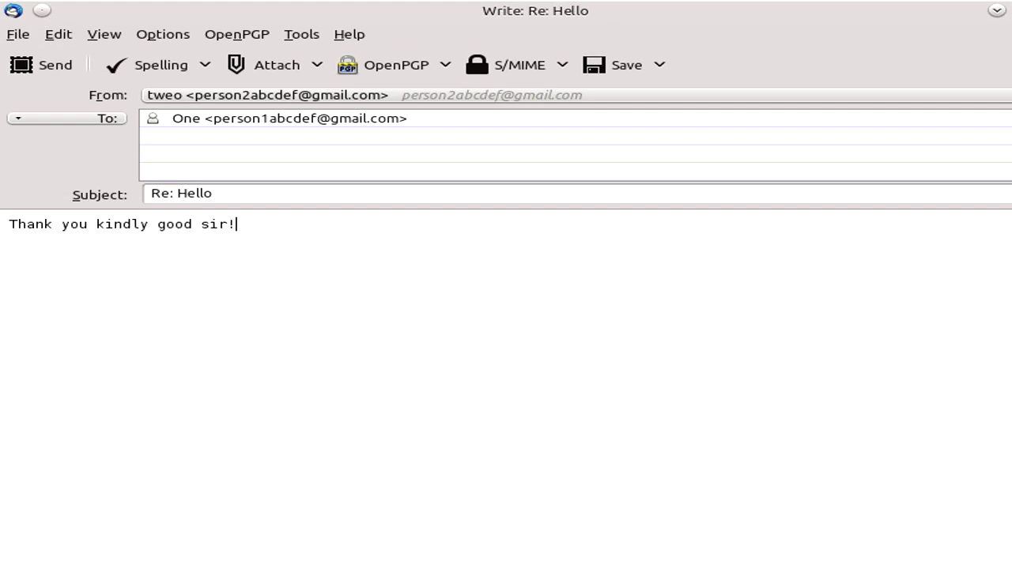
pyautogui.click(32, 65)
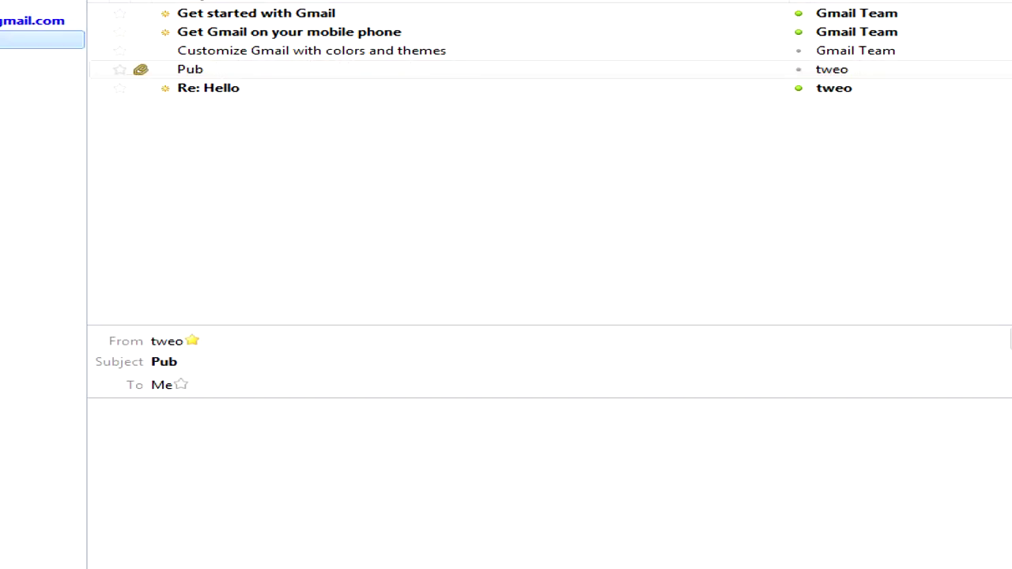
# Step: Open the Re: Hello reply and decrypt it with the key passphrase
pyautogui.click(248, 88)
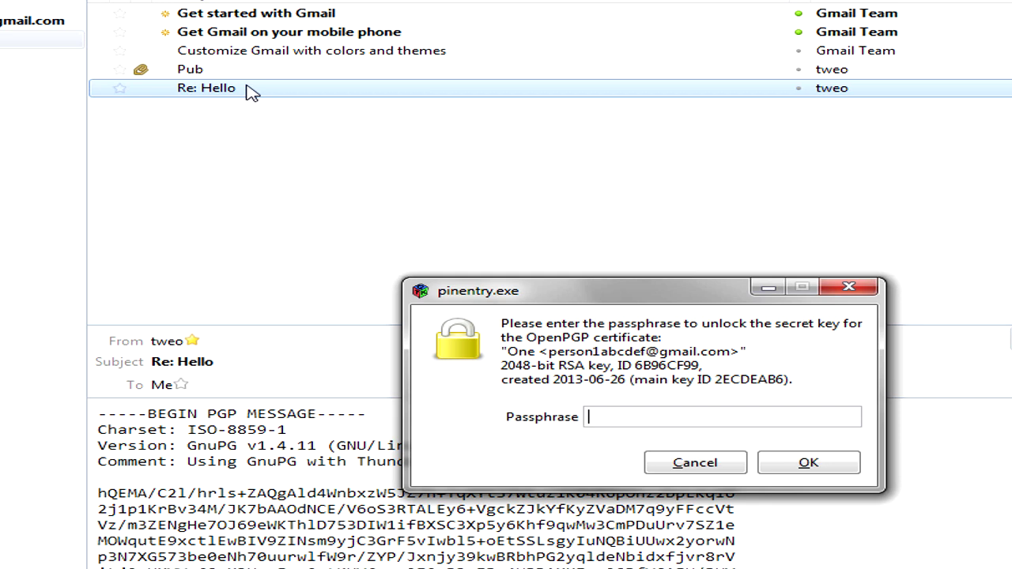
pyautogui.write('**********')
pyautogui.press('Return')
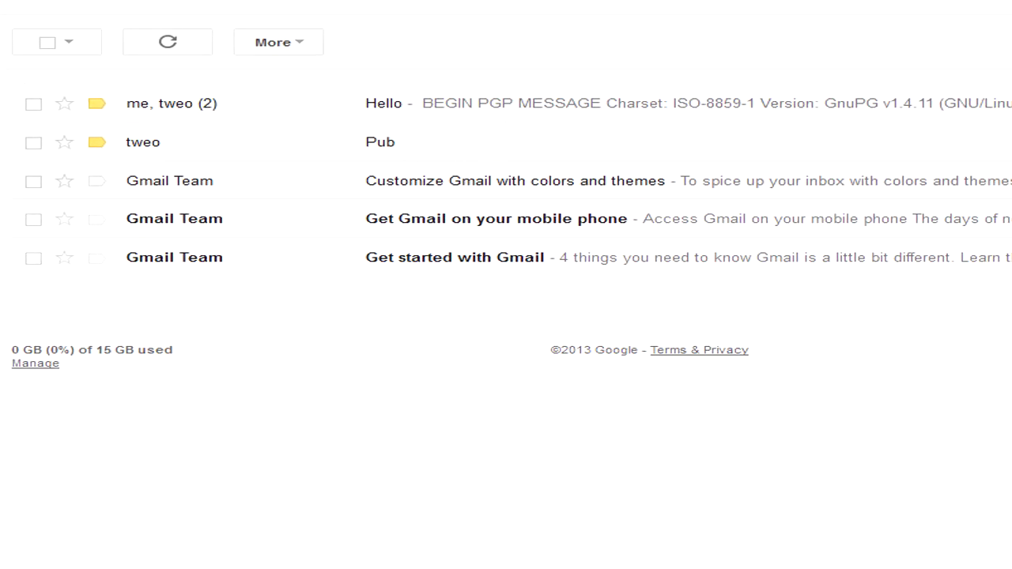
# Step: Open the Hello conversation in Gmail's web inbox to view its PGP ciphertext
pyautogui.click(498, 110)
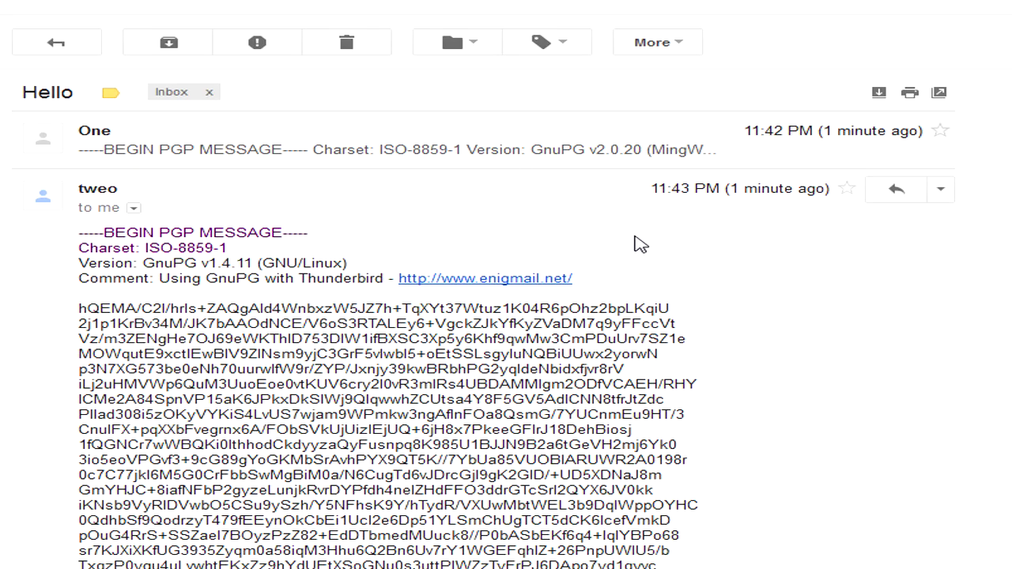